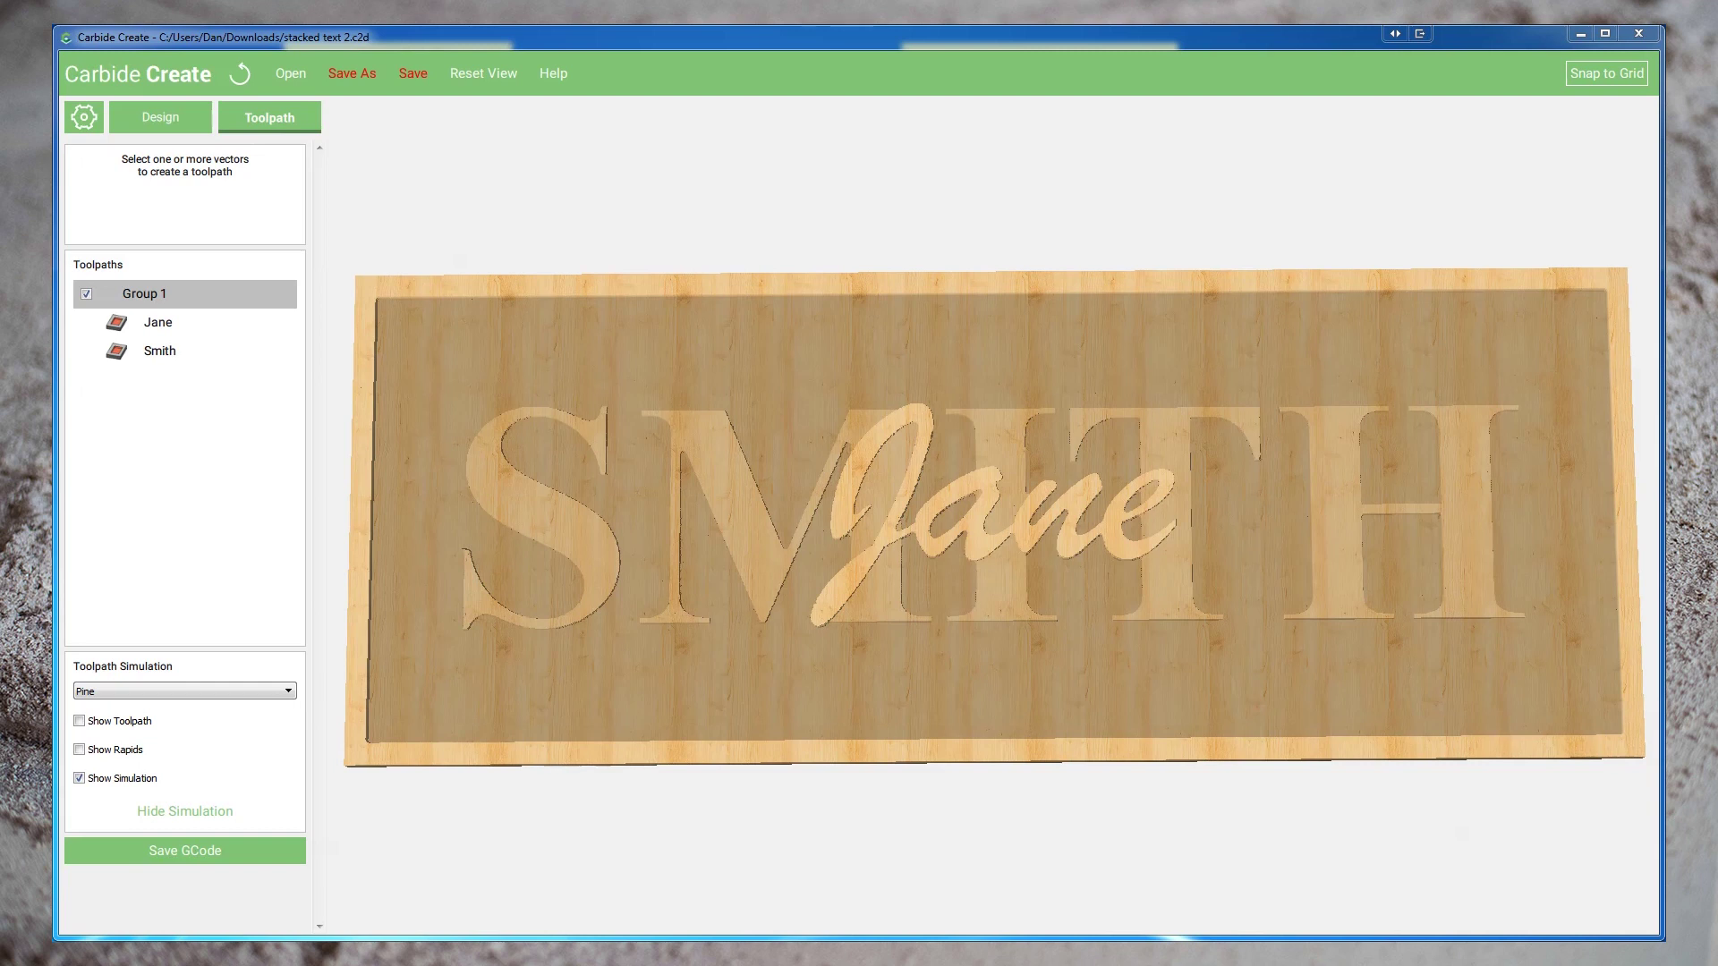
Hide the pine simulation to show the SMITH and Jane pocket toolpath lines from above
{"action": "left_click_drag", "start_coordinate": [1020, 602], "coordinate": [831, 529]}
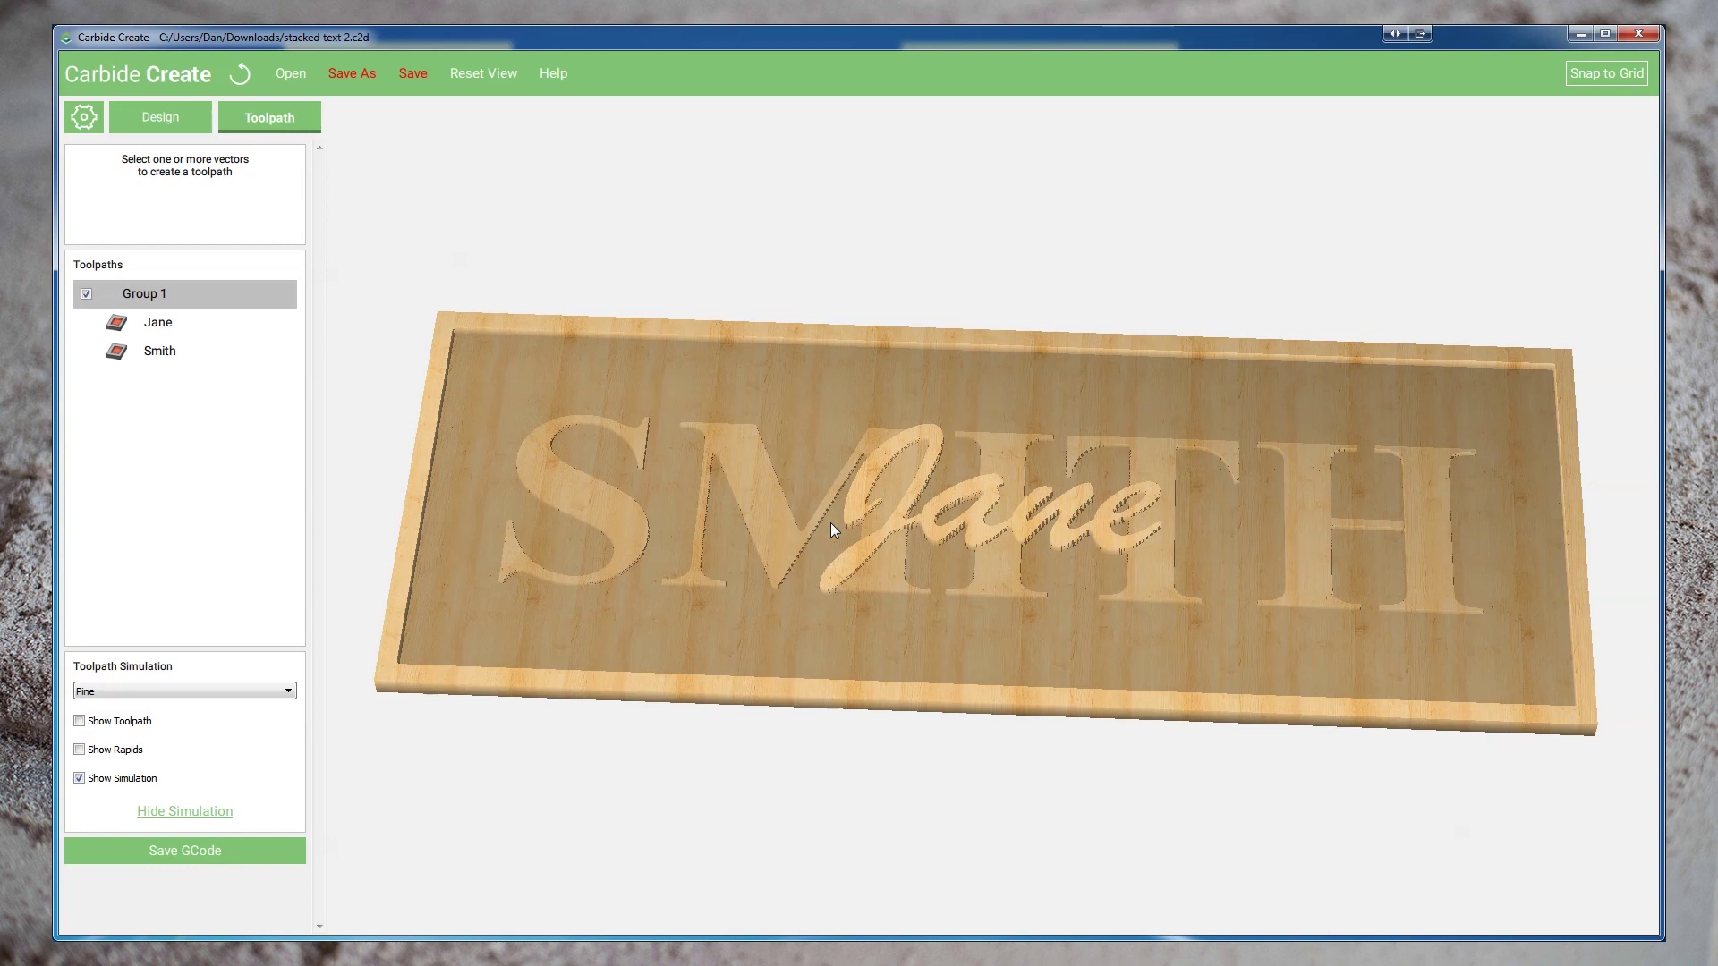
{"action": "left_click", "coordinate": [174, 815]}
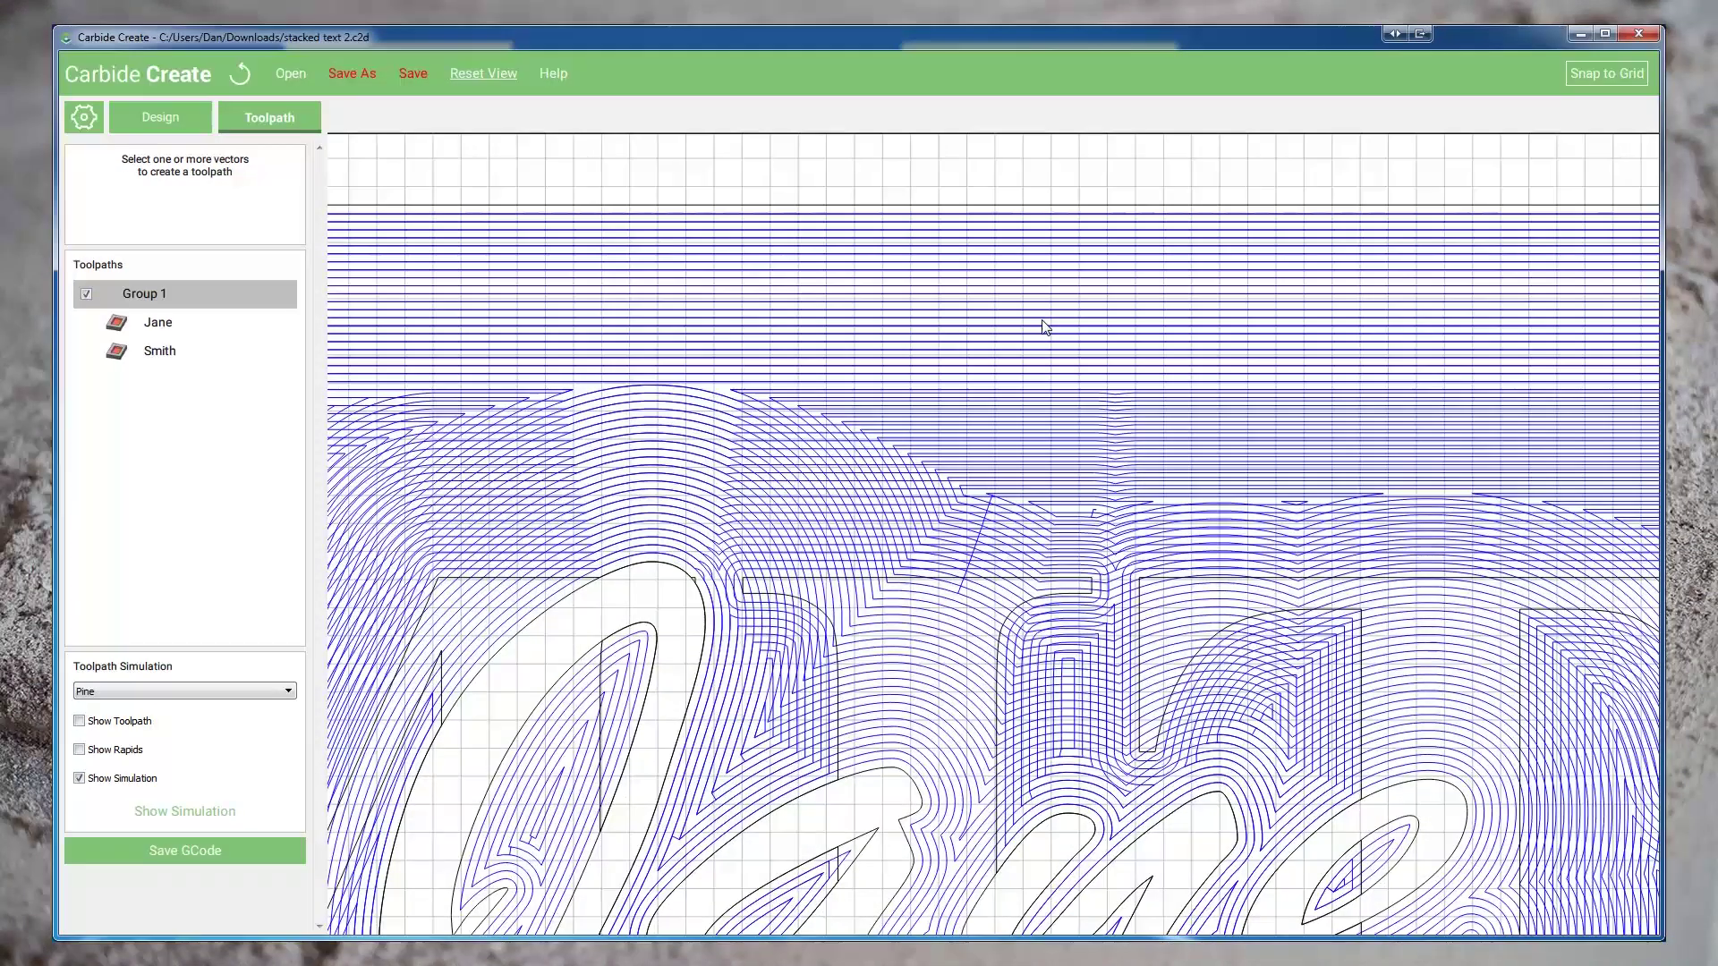
{"action": "left_click", "coordinate": [491, 73]}
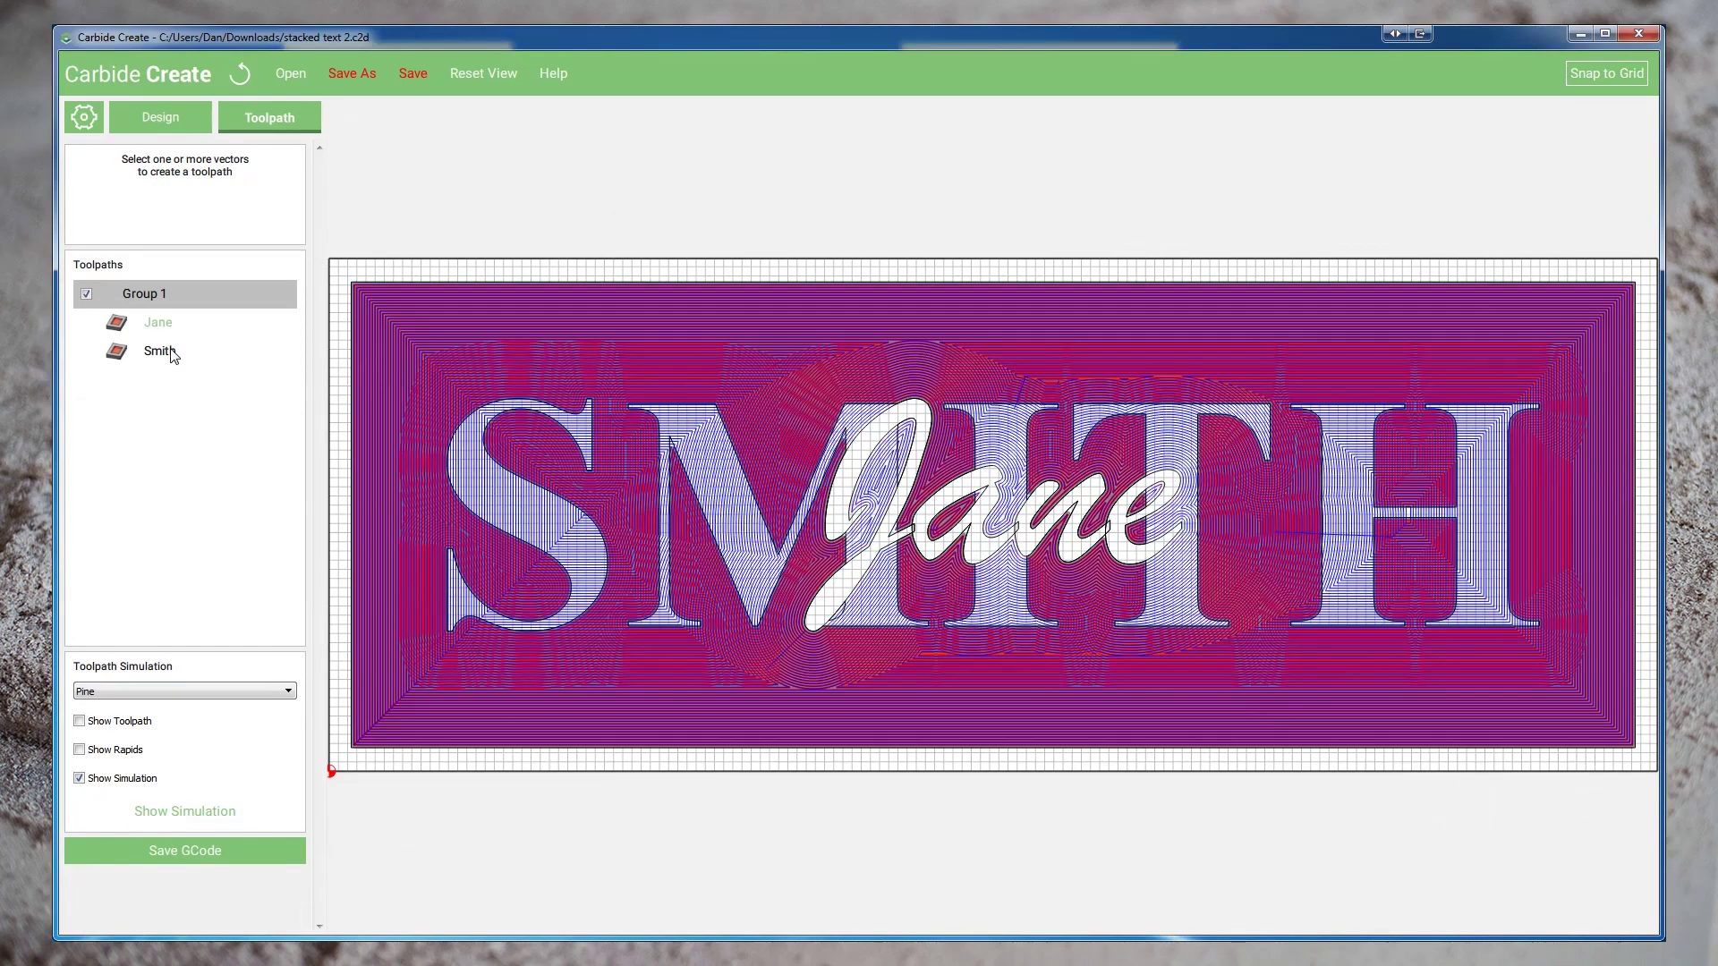
Open the Smith toolpath's settings, a 0.250 in pocket cut with the #102 0.125 in tool
{"action": "double_click", "coordinate": [161, 352]}
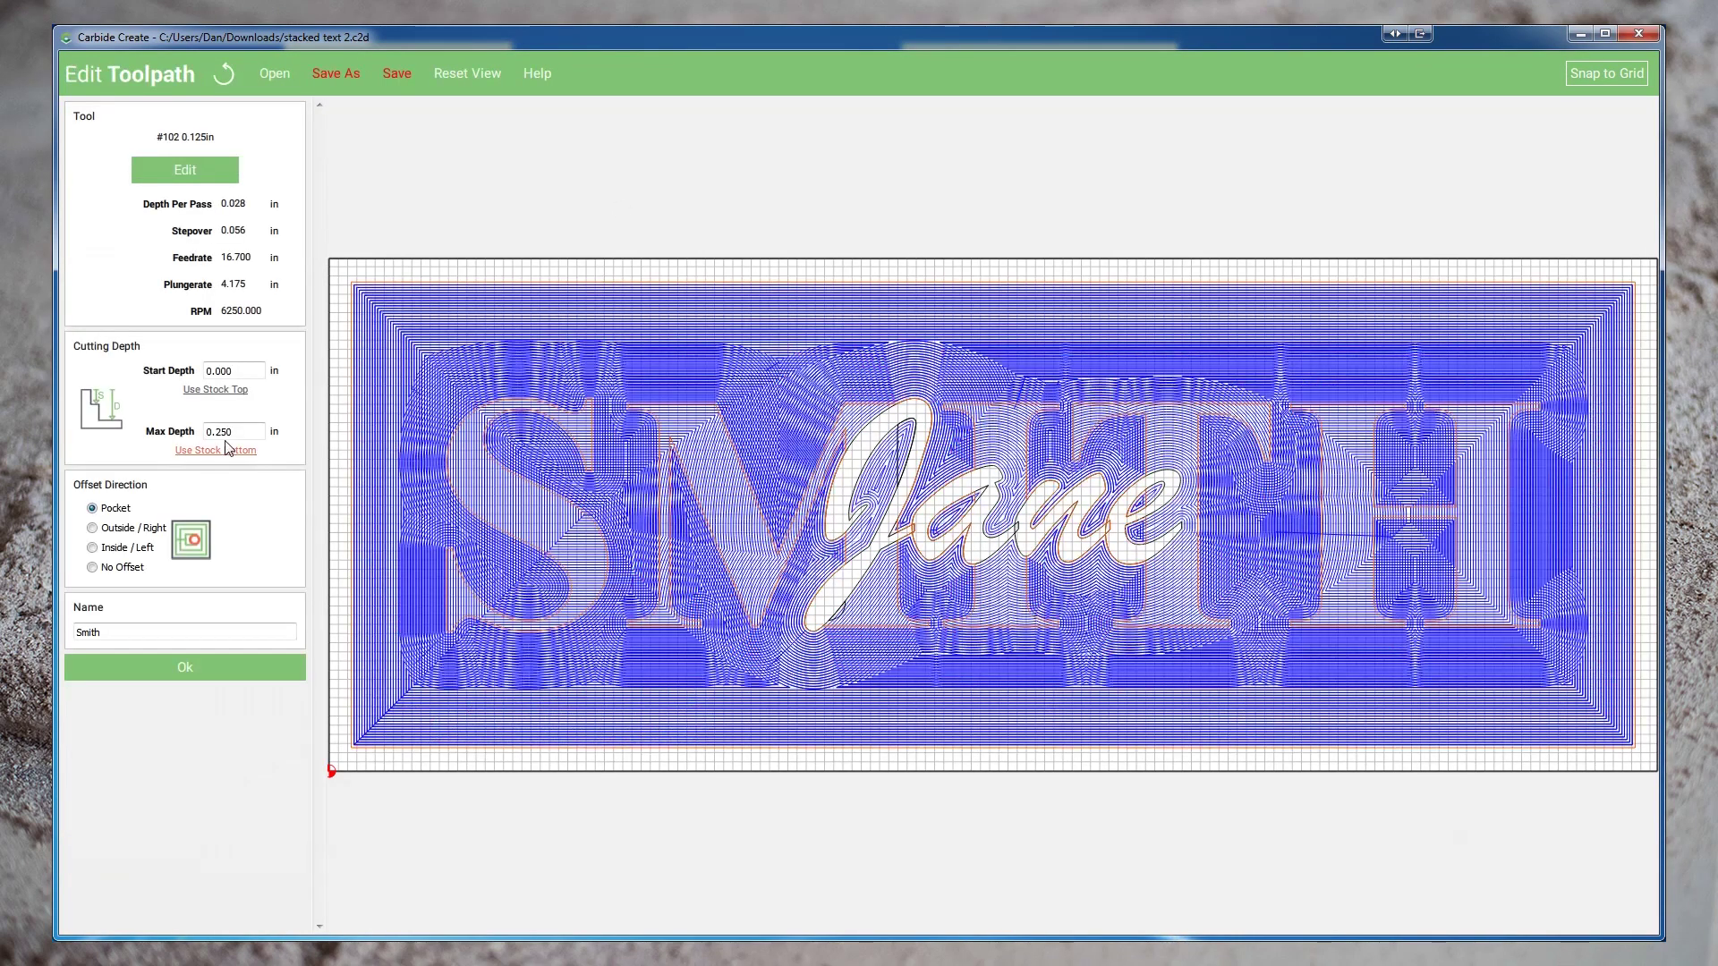
Set the Smith toolpath's maximum depth to 0.15 in
{"action": "left_click", "coordinate": [238, 431]}
{"action": "type", "text": ".25"}
{"action": "left_click_drag", "start_coordinate": [238, 431], "coordinate": [154, 429]}
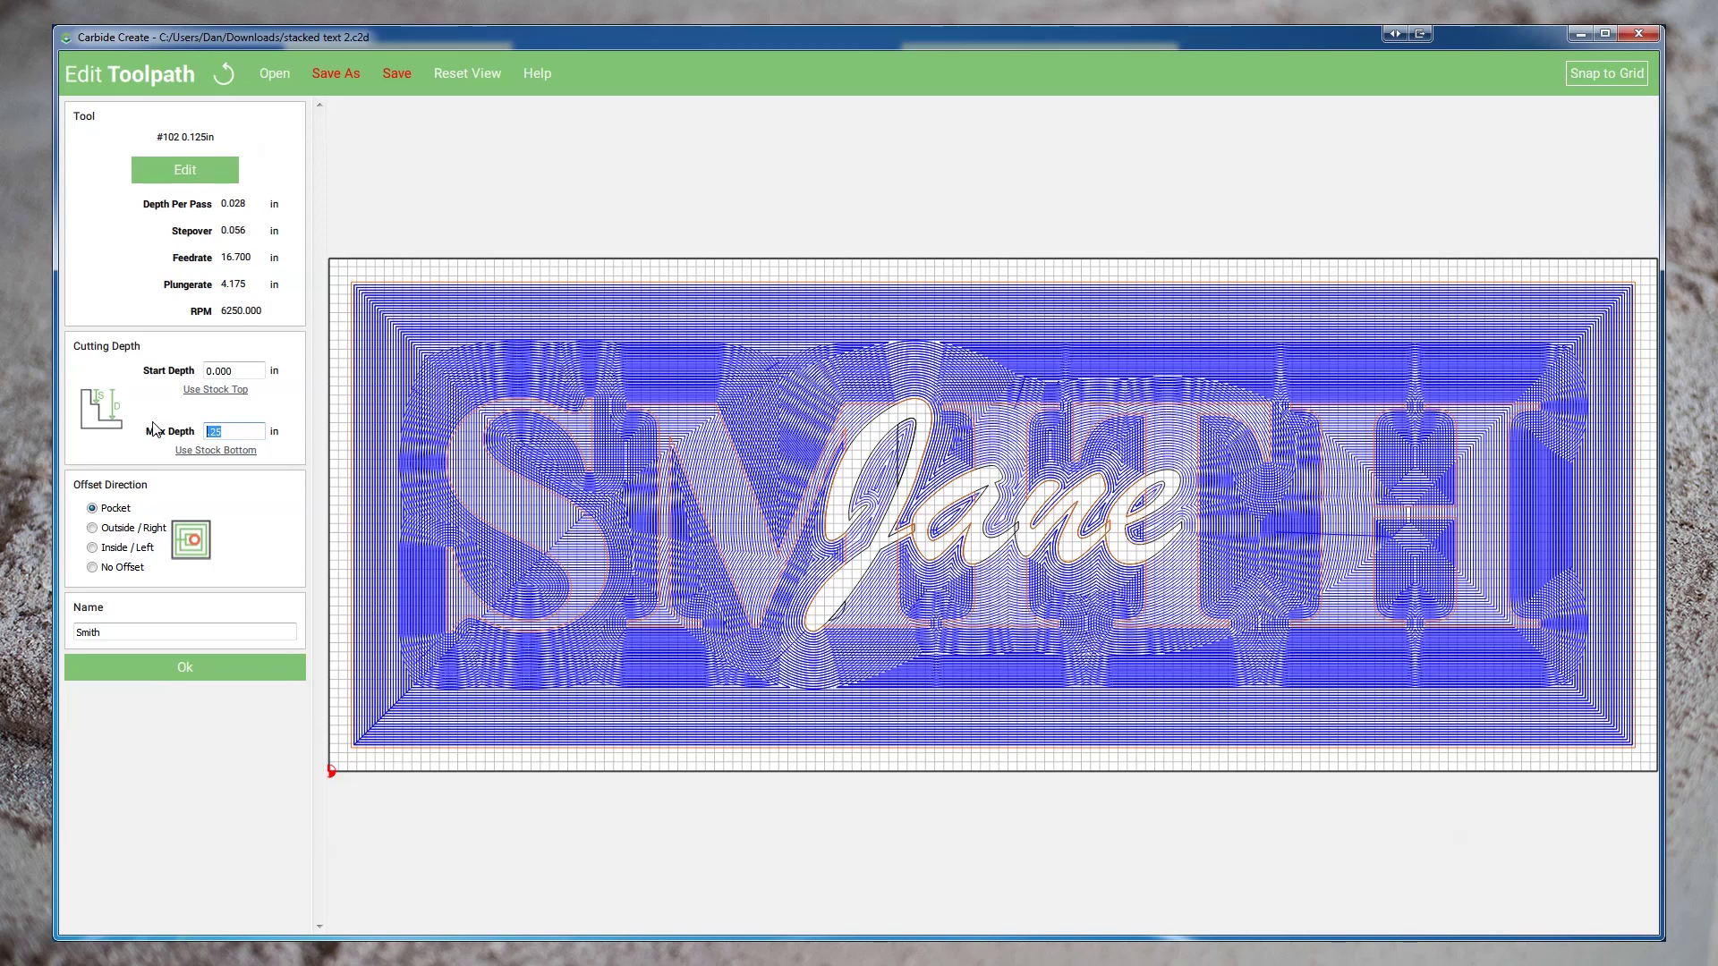
{"action": "type", "text": ".15"}
{"action": "key", "text": "Return"}
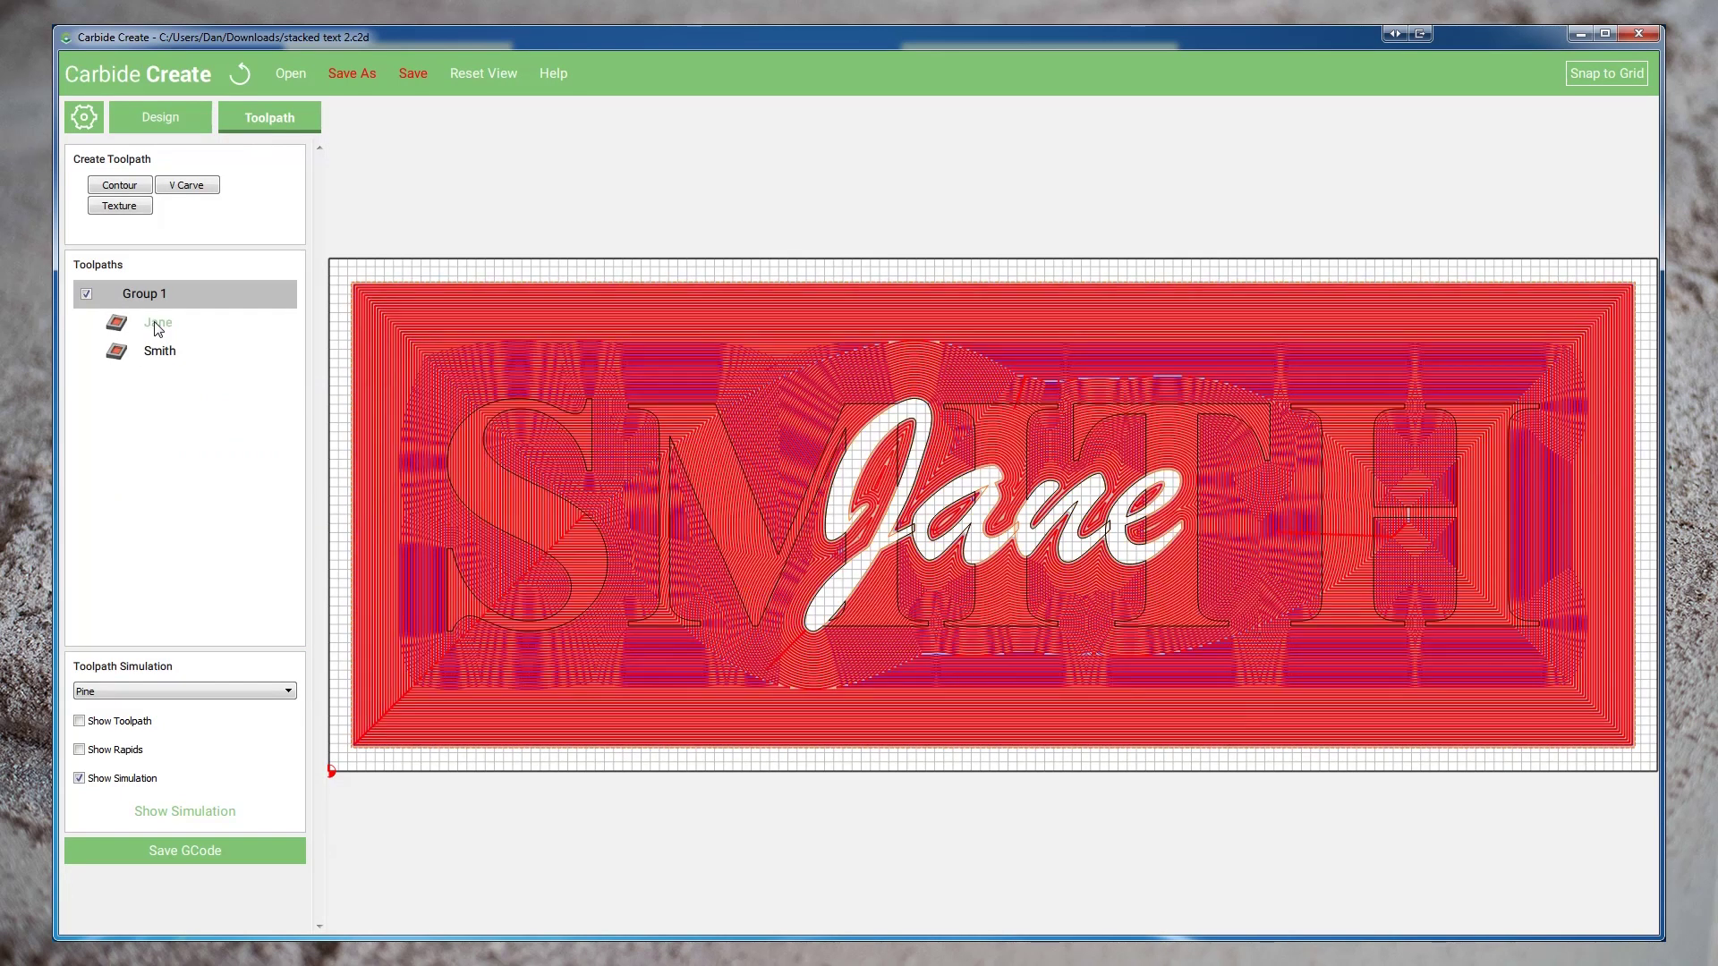
Set the Jane toolpath's maximum depth to 0.062 in
{"action": "left_click", "coordinate": [156, 324]}
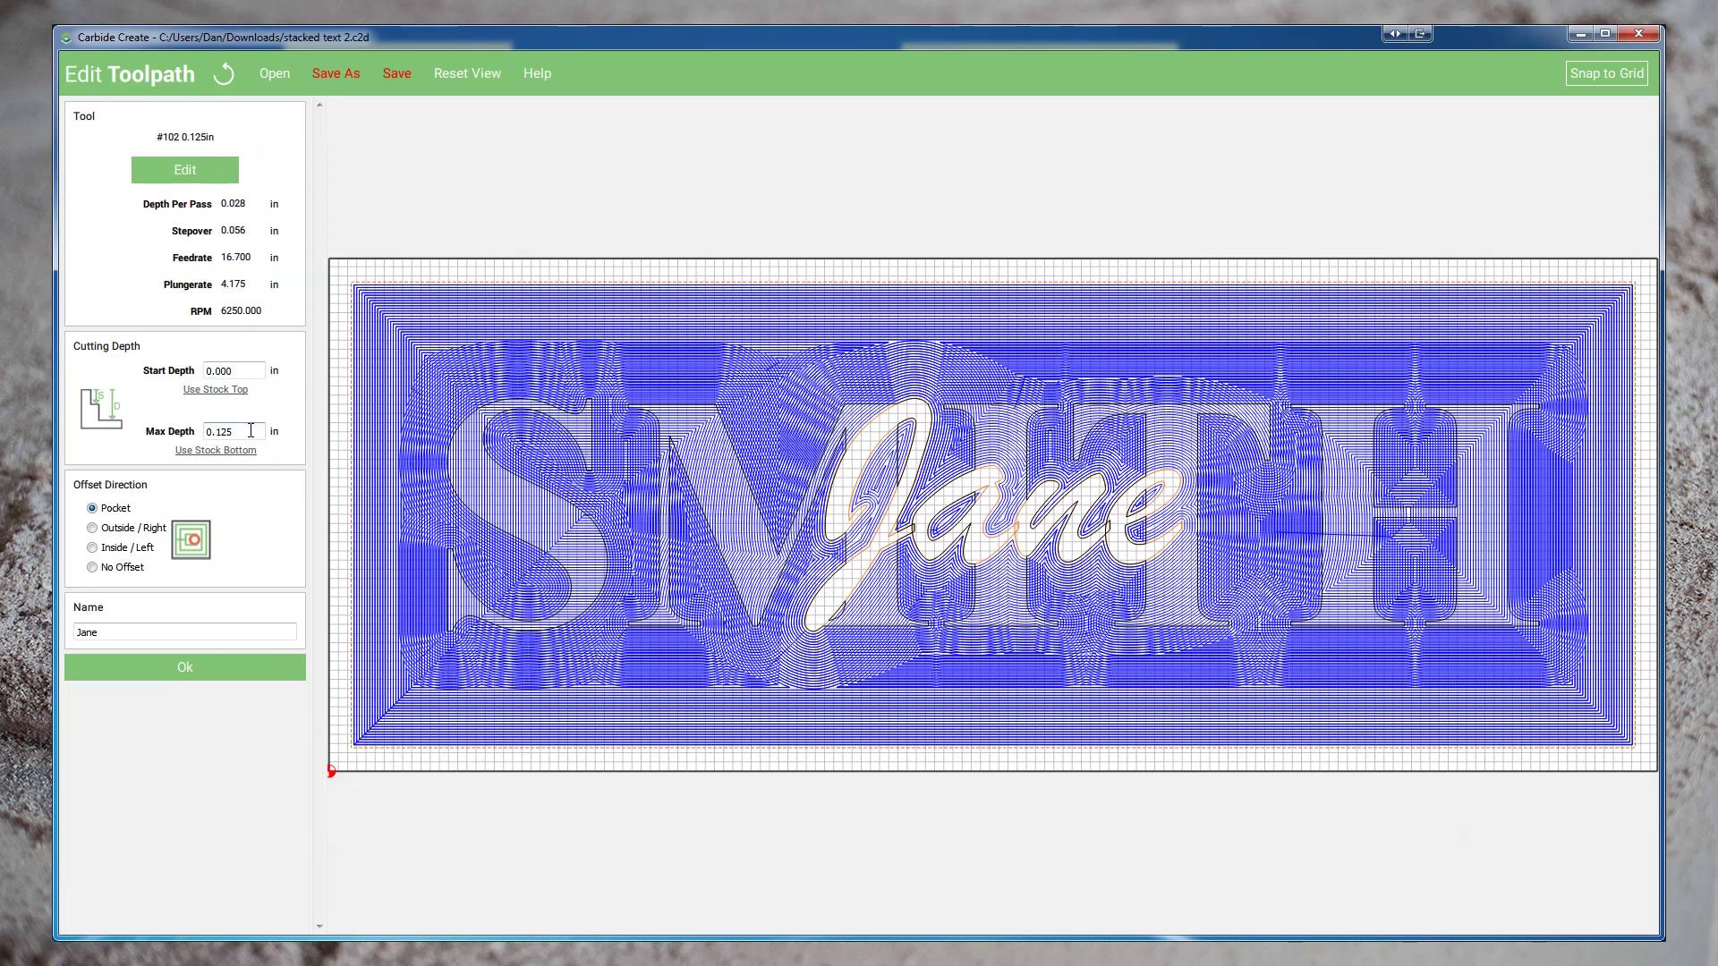
{"action": "left_click_drag", "start_coordinate": [251, 431], "coordinate": [140, 430]}
{"action": "type", "text": ".062"}
{"action": "left_click", "coordinate": [221, 667]}
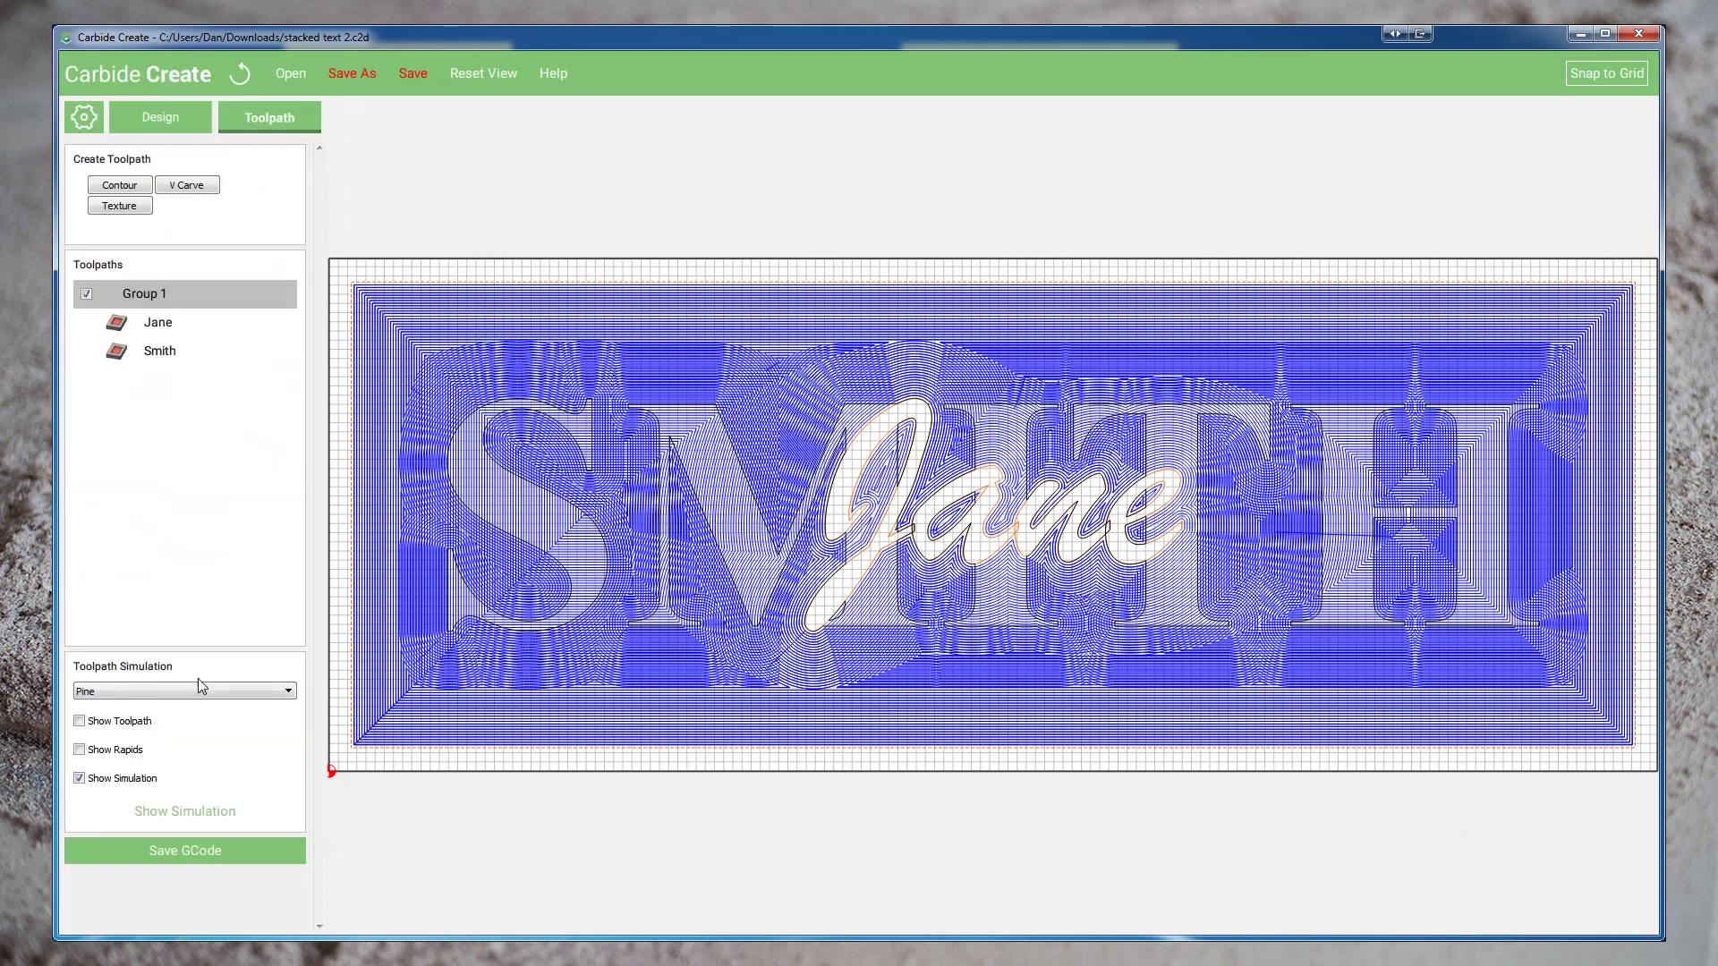
Simulate the shallower SMITH and Jane cuts in pine and tilt the board to inspect them
{"action": "left_click", "coordinate": [176, 812]}
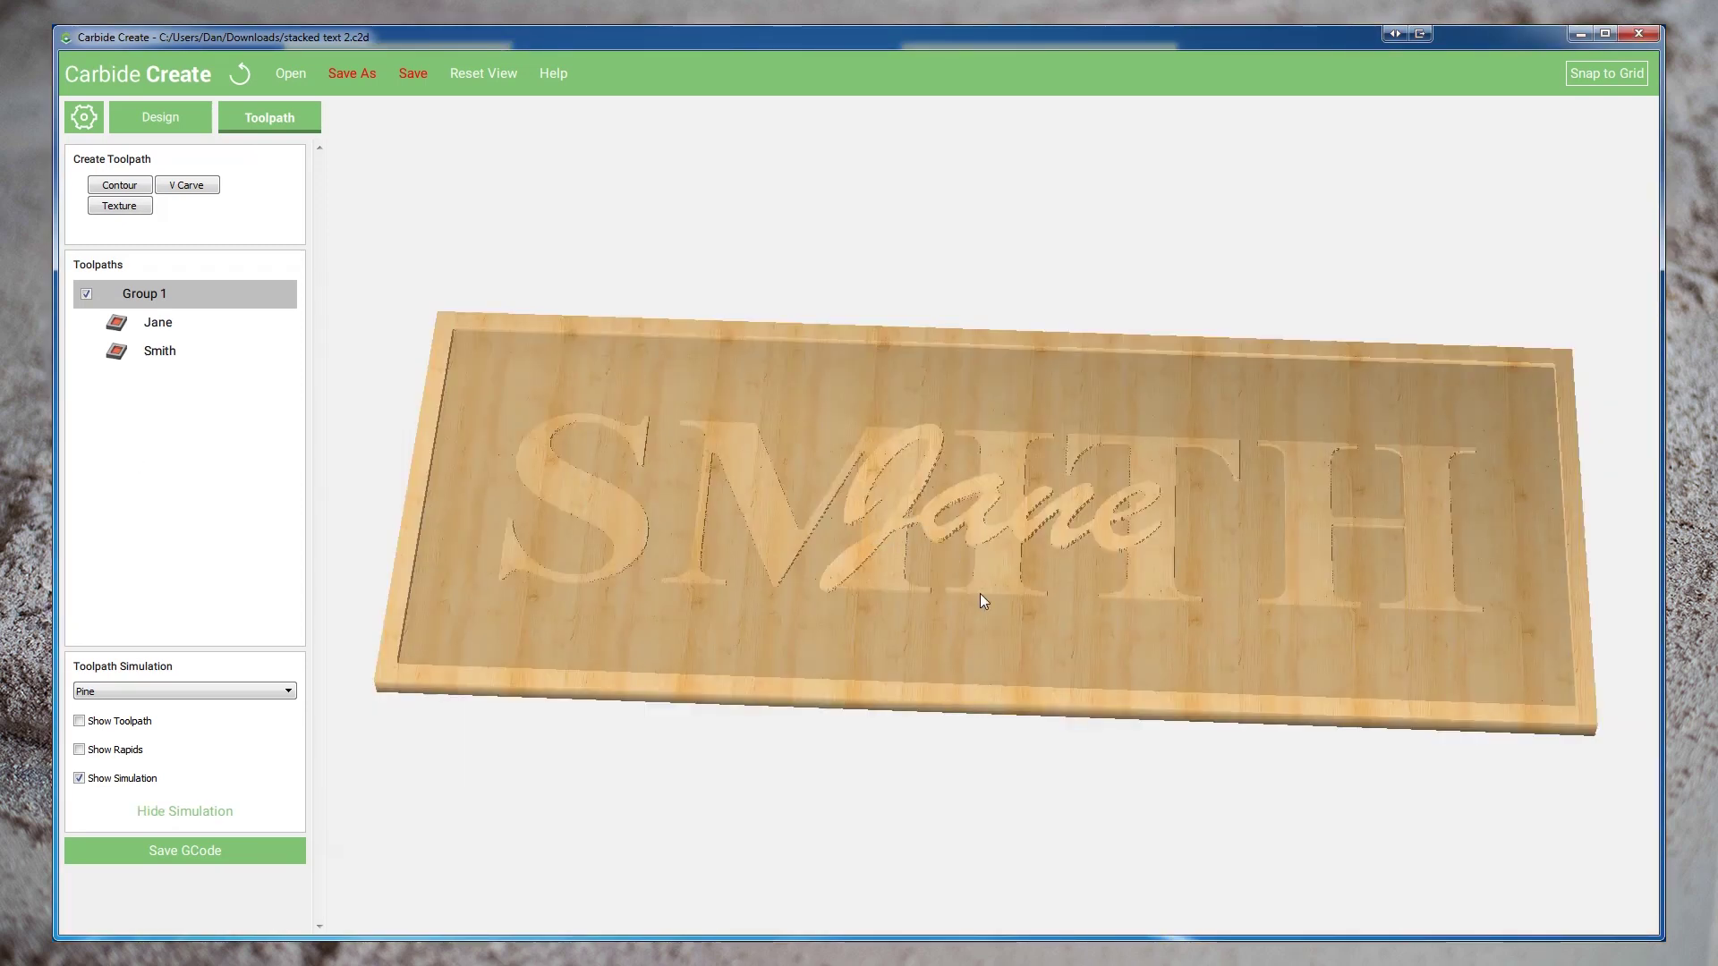
{"action": "left_click_drag", "start_coordinate": [980, 594], "coordinate": [953, 190]}
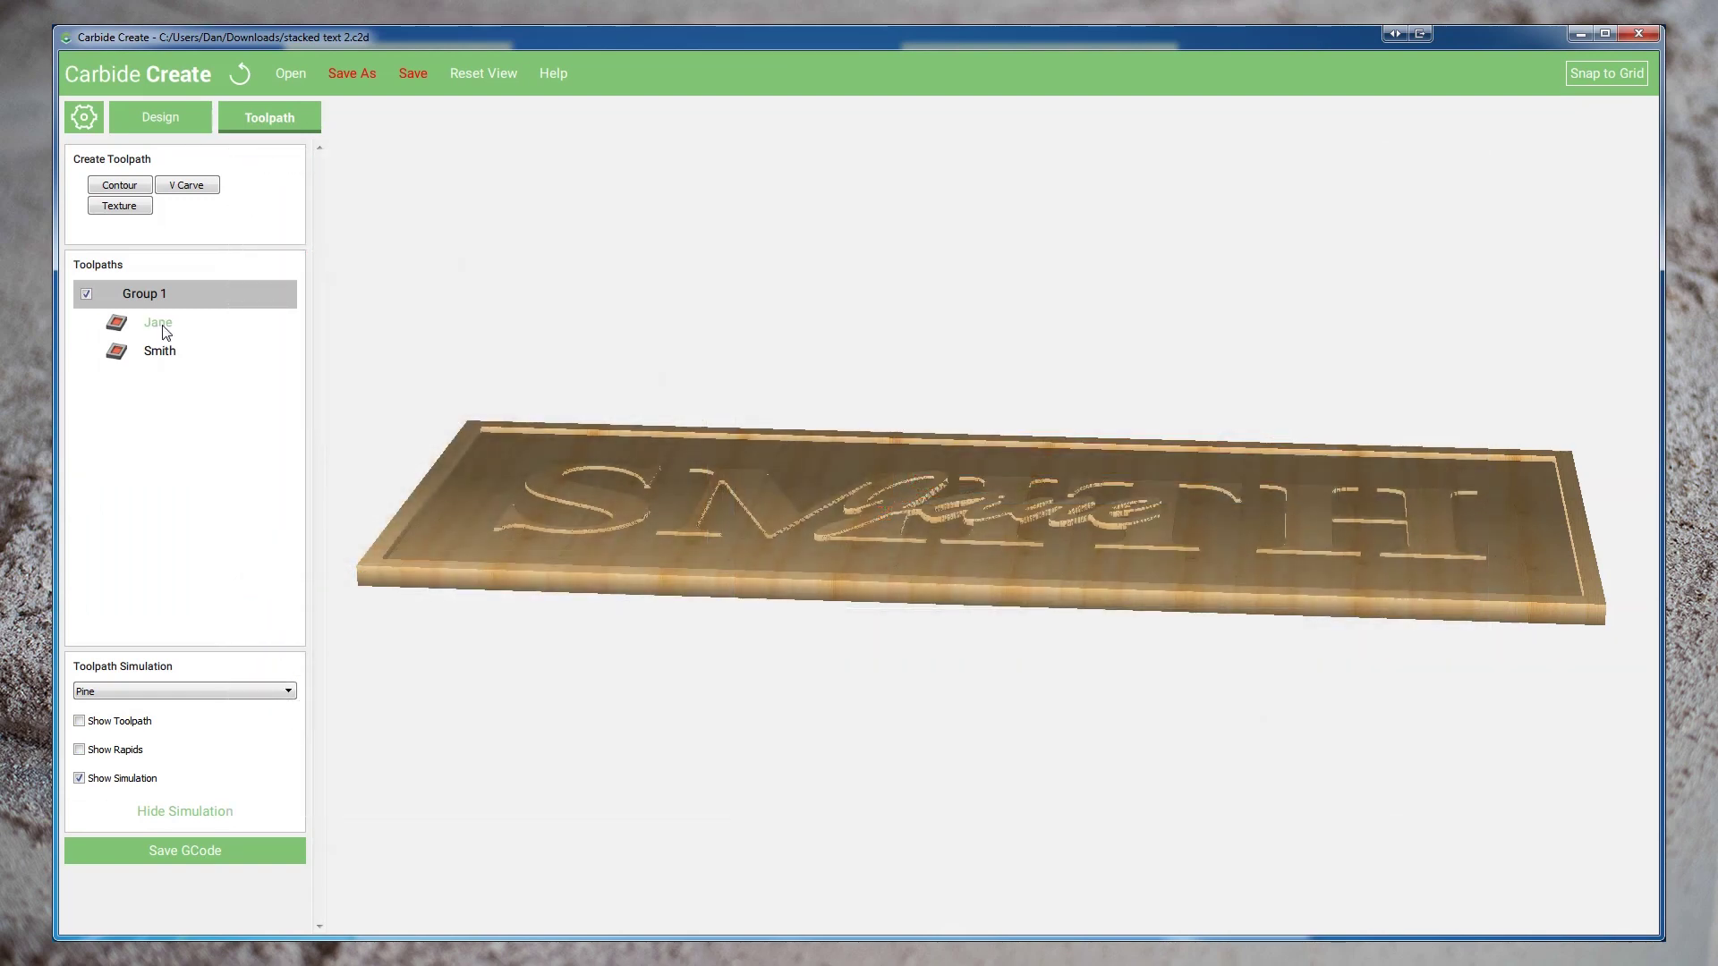
Bring up the Jane toolpath's cutter, feeds and speeds panel
{"action": "left_click", "coordinate": [161, 324]}
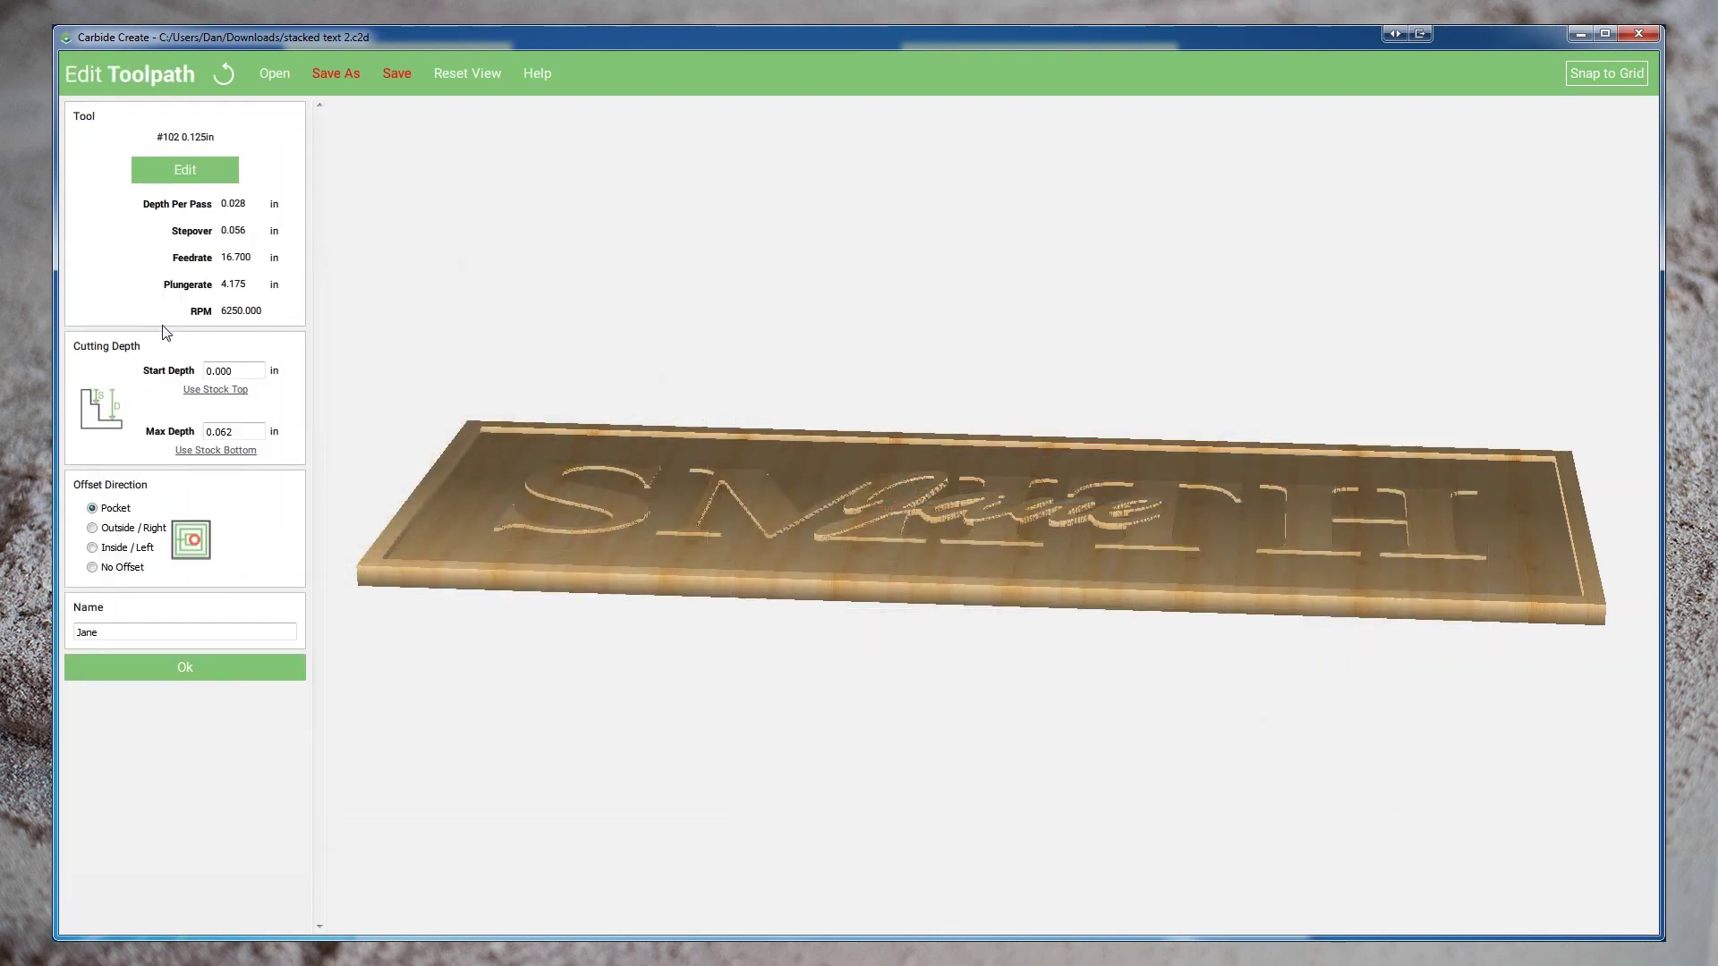
{"action": "left_click", "coordinate": [186, 165]}
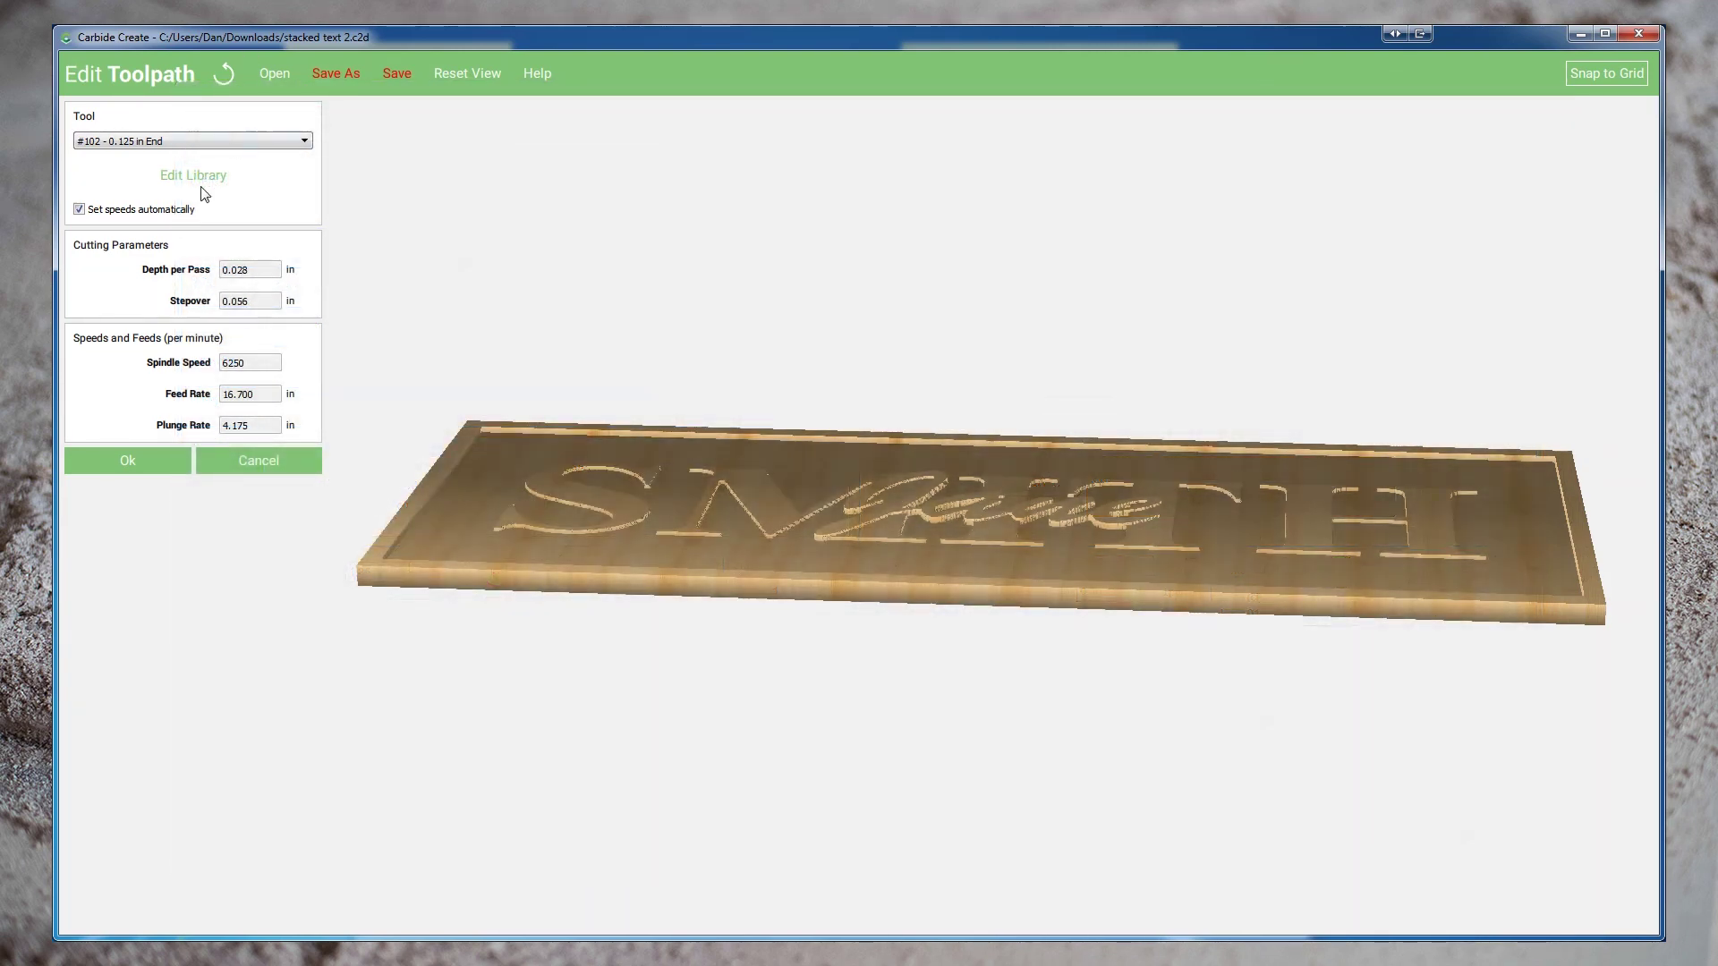
Turn off automatic speeds and give Jane 0.065 in depth per pass, 50 feed, 25 plunge
{"action": "left_click", "coordinate": [180, 213]}
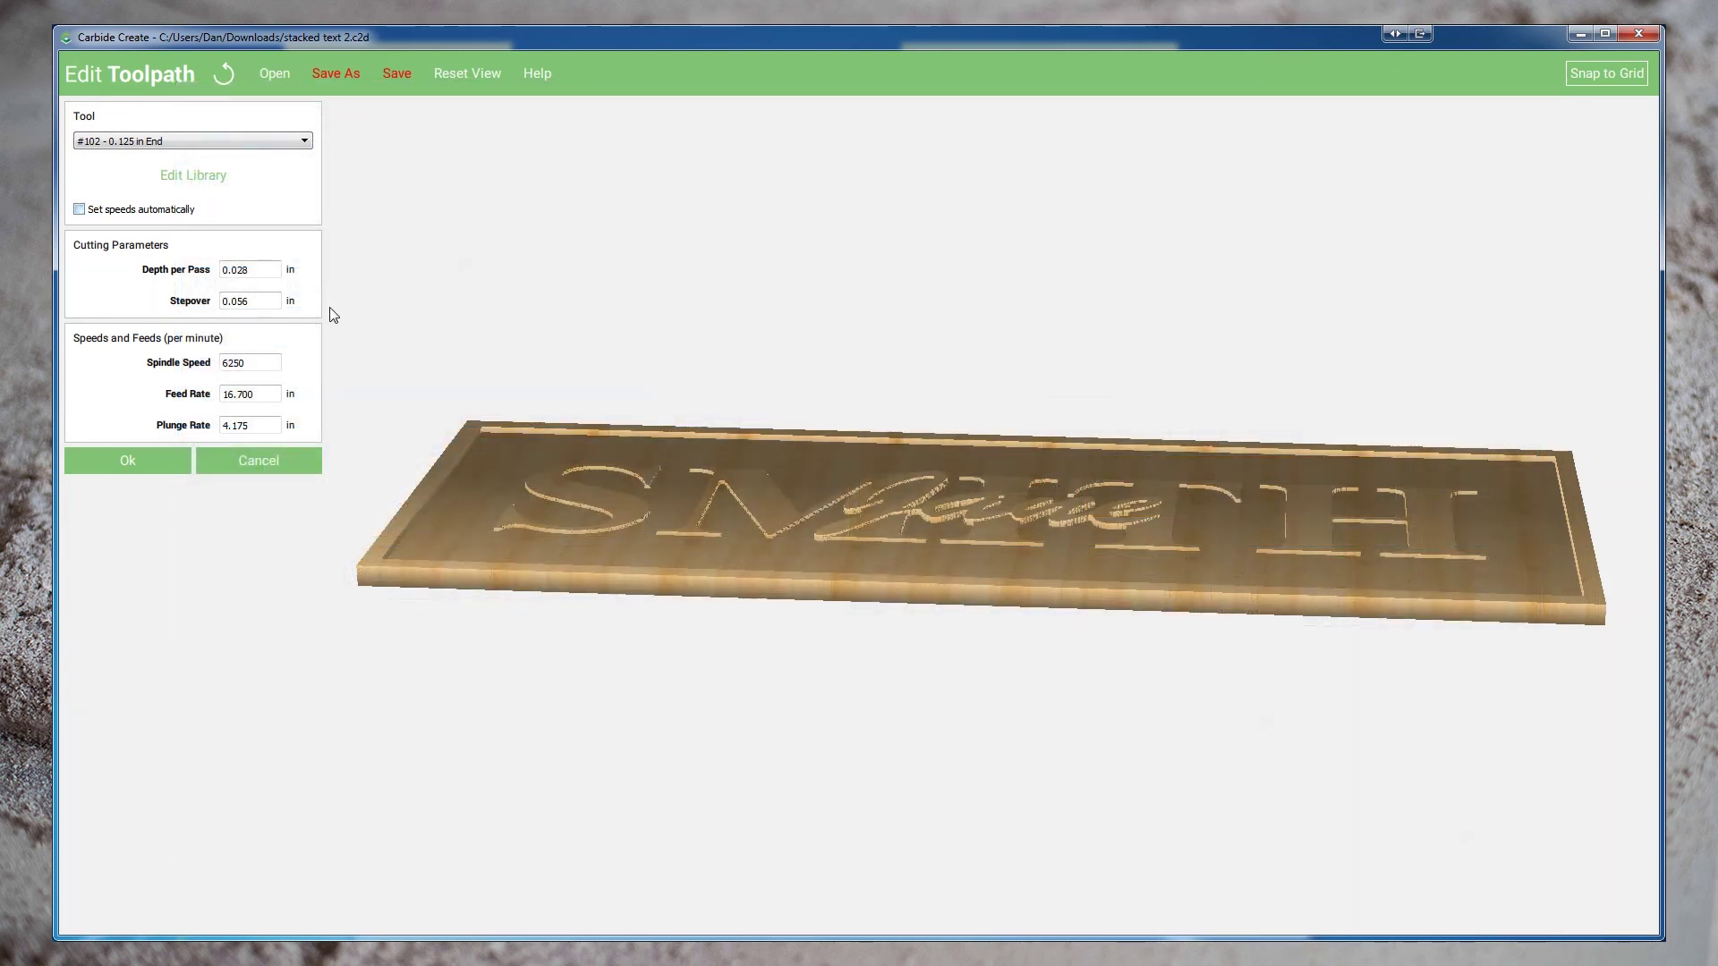
{"action": "left_click_drag", "start_coordinate": [275, 271], "coordinate": [180, 267]}
{"action": "type", "text": ".065"}
{"action": "key", "text": "Tab"}
{"action": "key", "text": "Tab"}
{"action": "key", "text": "Tab"}
{"action": "type", "text": "50"}
{"action": "key", "text": "Tab"}
{"action": "type", "text": "25"}
{"action": "key", "text": "ctrl+a"}
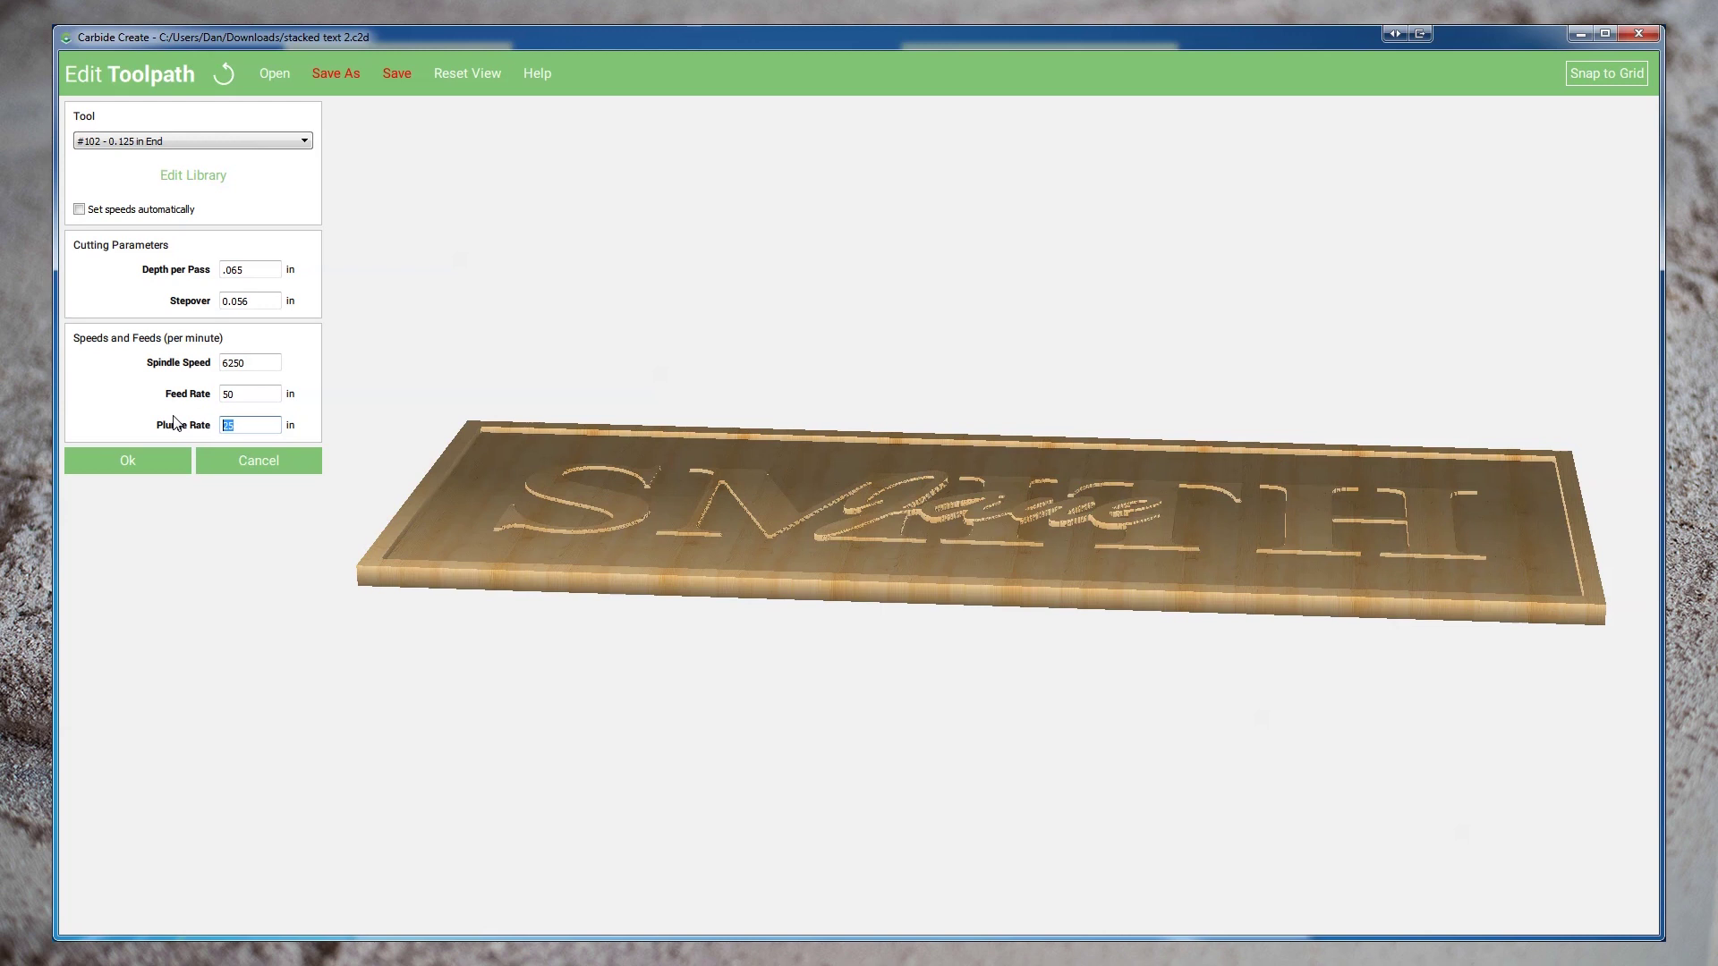
{"action": "key", "text": "Return"}
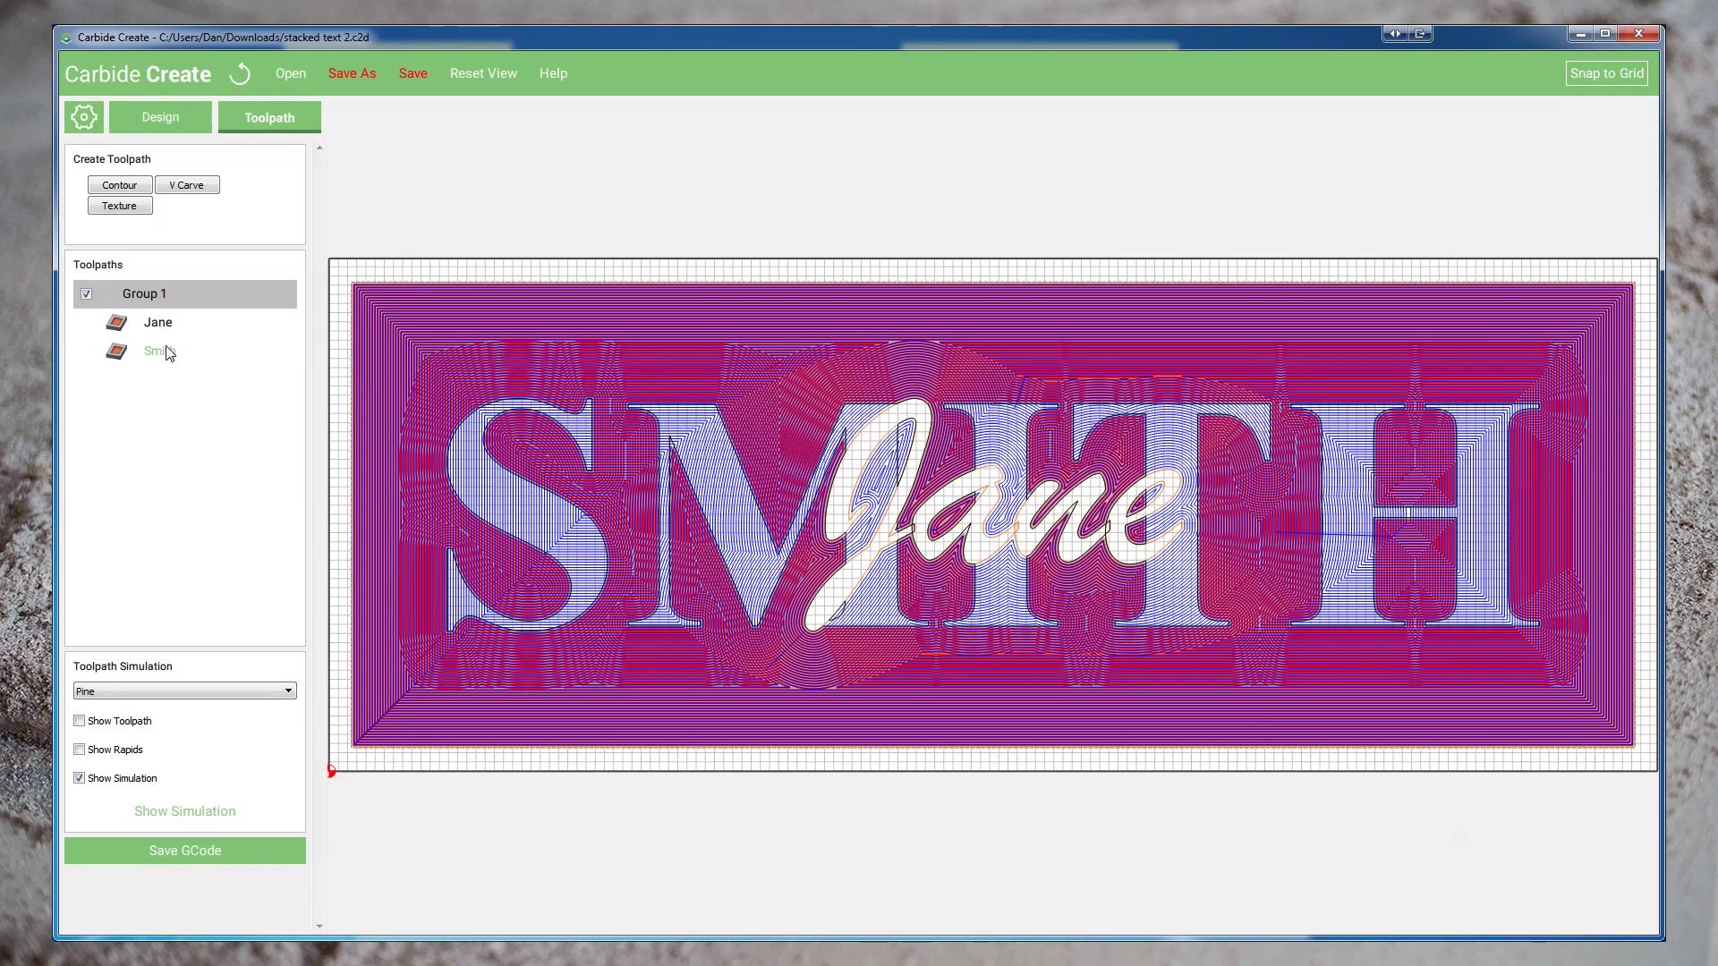
Set the Smith toolpath's start depth to .60 in with 0.070 in per pass, 45 feed, 20 plunge
{"action": "double_click", "coordinate": [158, 351]}
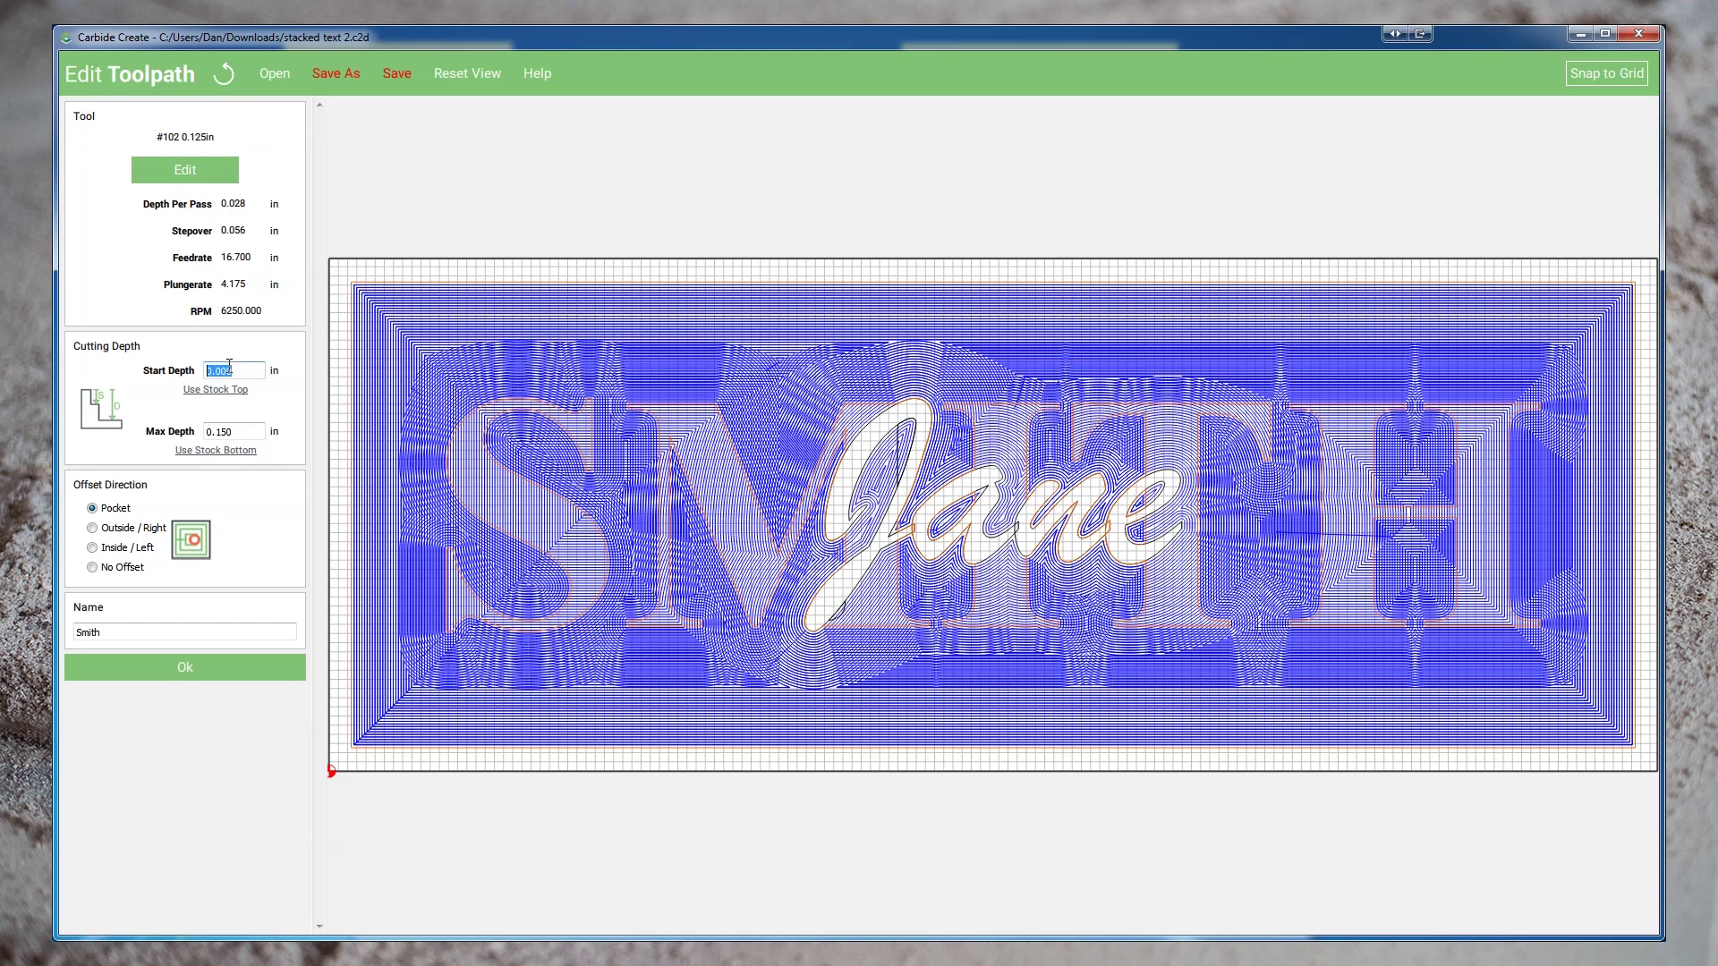
{"action": "type", "text": ".61"}
{"action": "key", "text": "BackSpace"}
{"action": "left_click", "coordinate": [206, 675]}
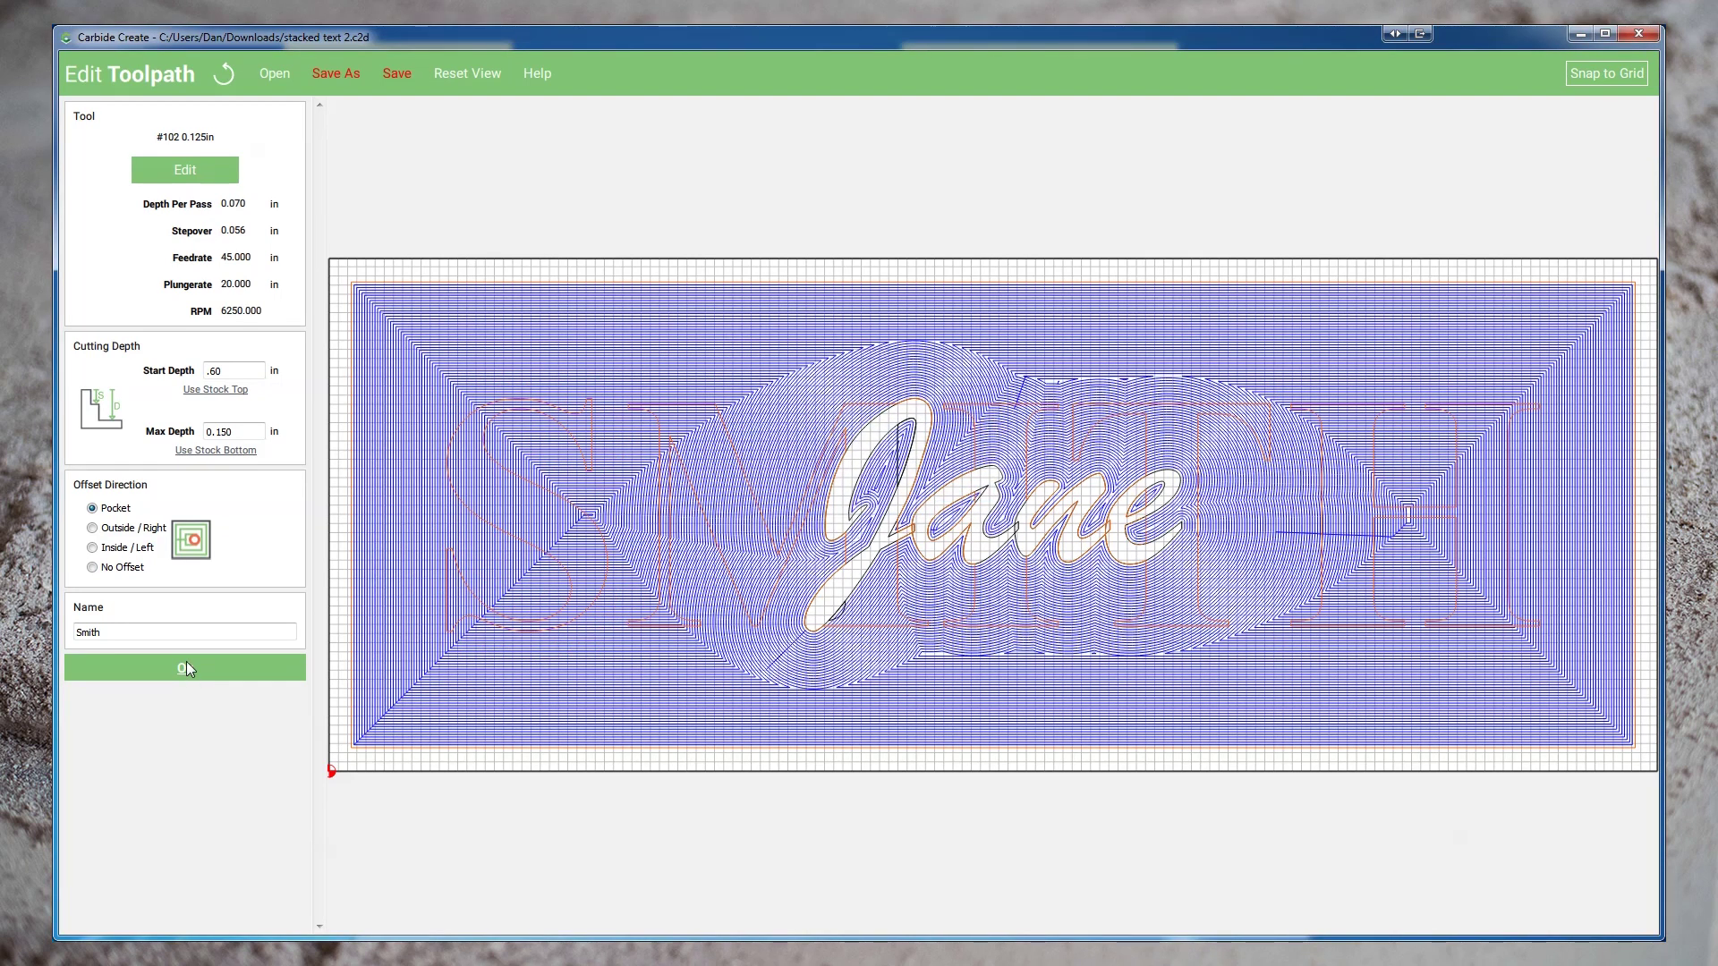
{"action": "left_click", "coordinate": [187, 666]}
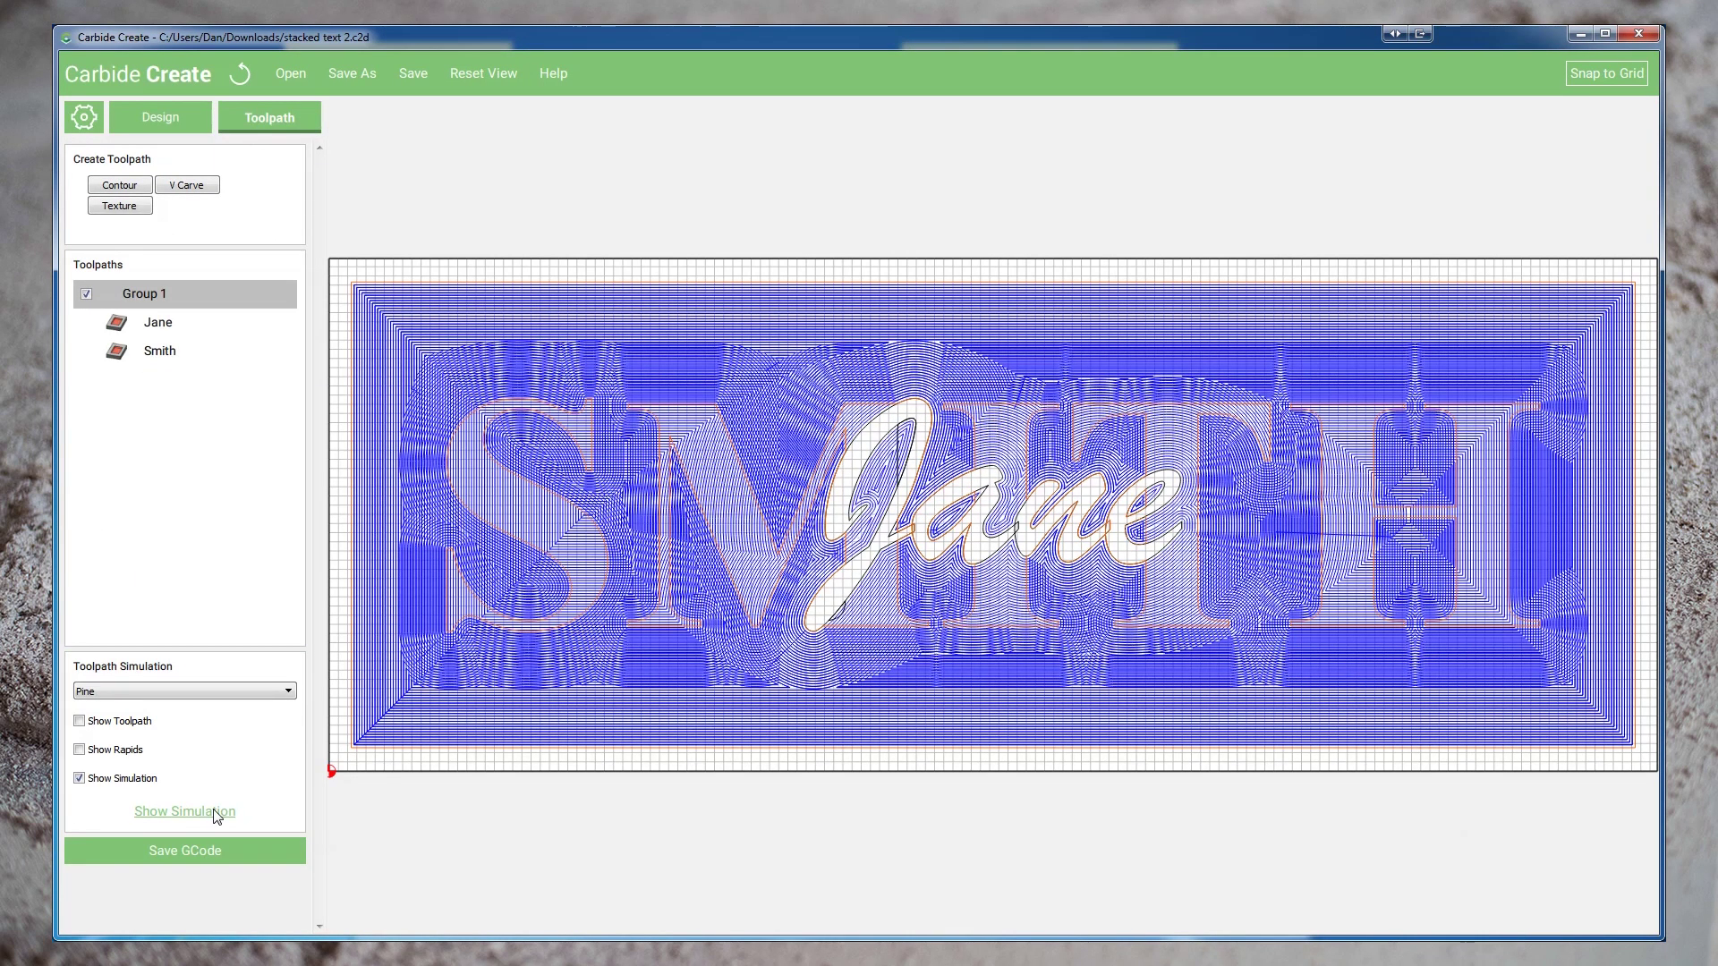
Preview the recalculated Jane and Smith pockets in the 3D simulation, then select Smith
{"action": "left_click", "coordinate": [215, 812]}
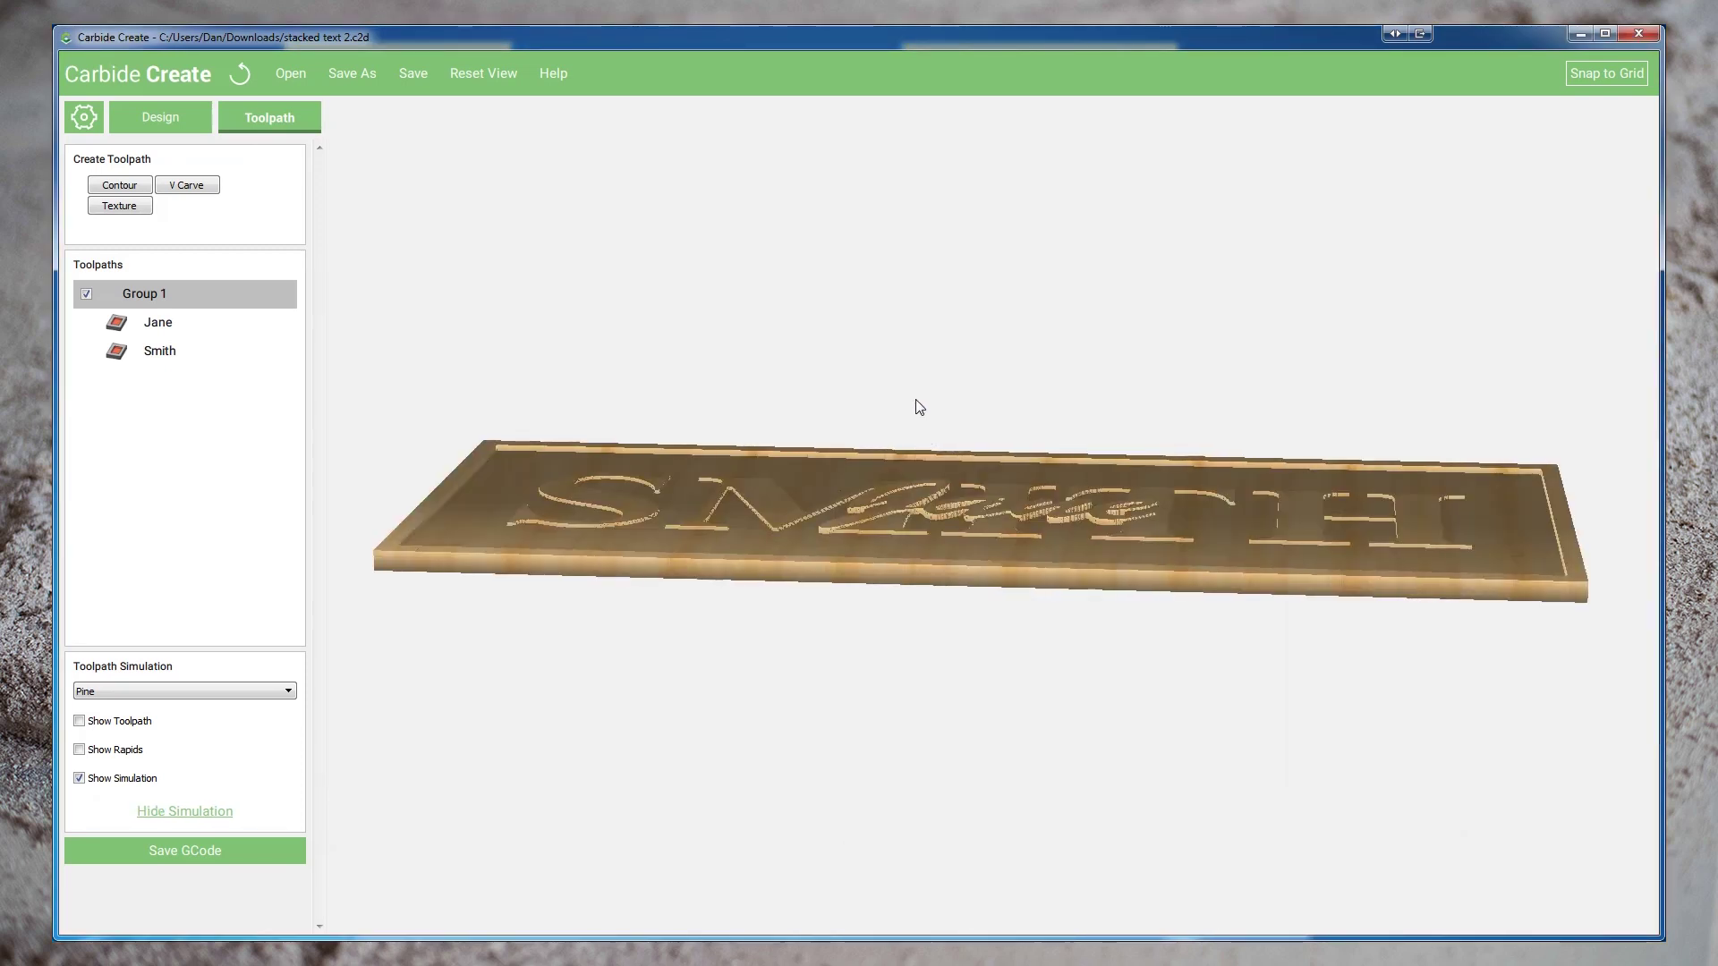
{"action": "left_click_drag", "start_coordinate": [916, 406], "coordinate": [979, 826]}
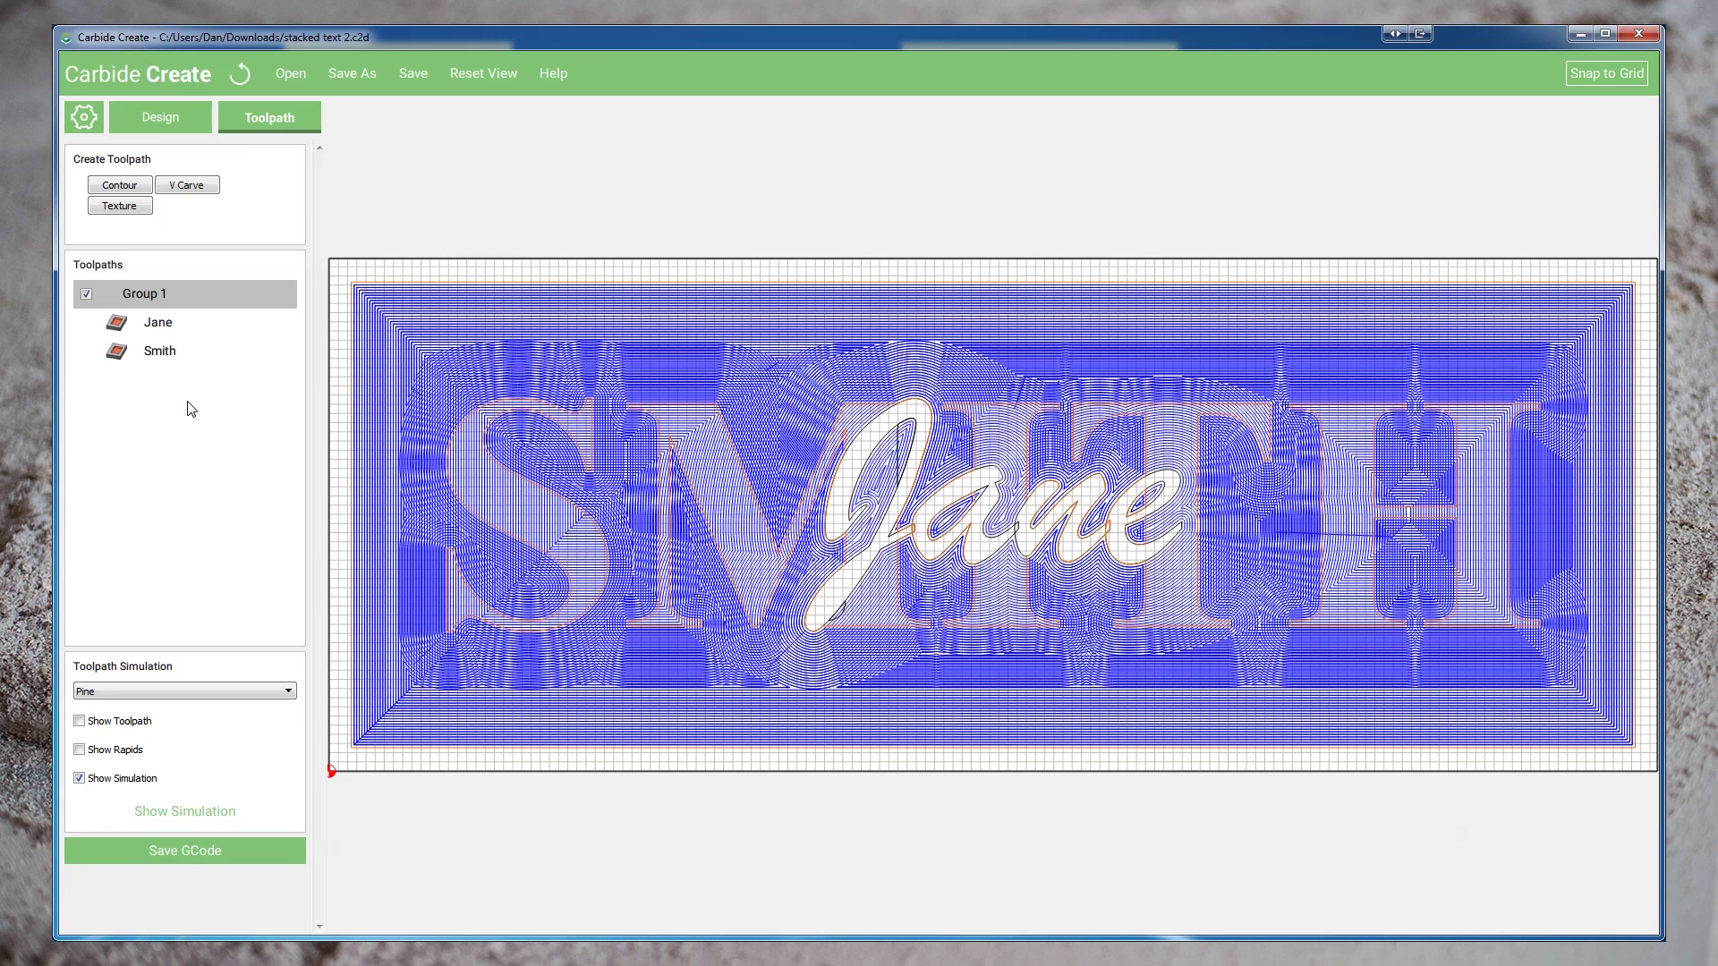
{"action": "left_click", "coordinate": [164, 356]}
Delete the Smith toolpath, leaving only Jane under Group 1
{"action": "right_click", "coordinate": [162, 356]}
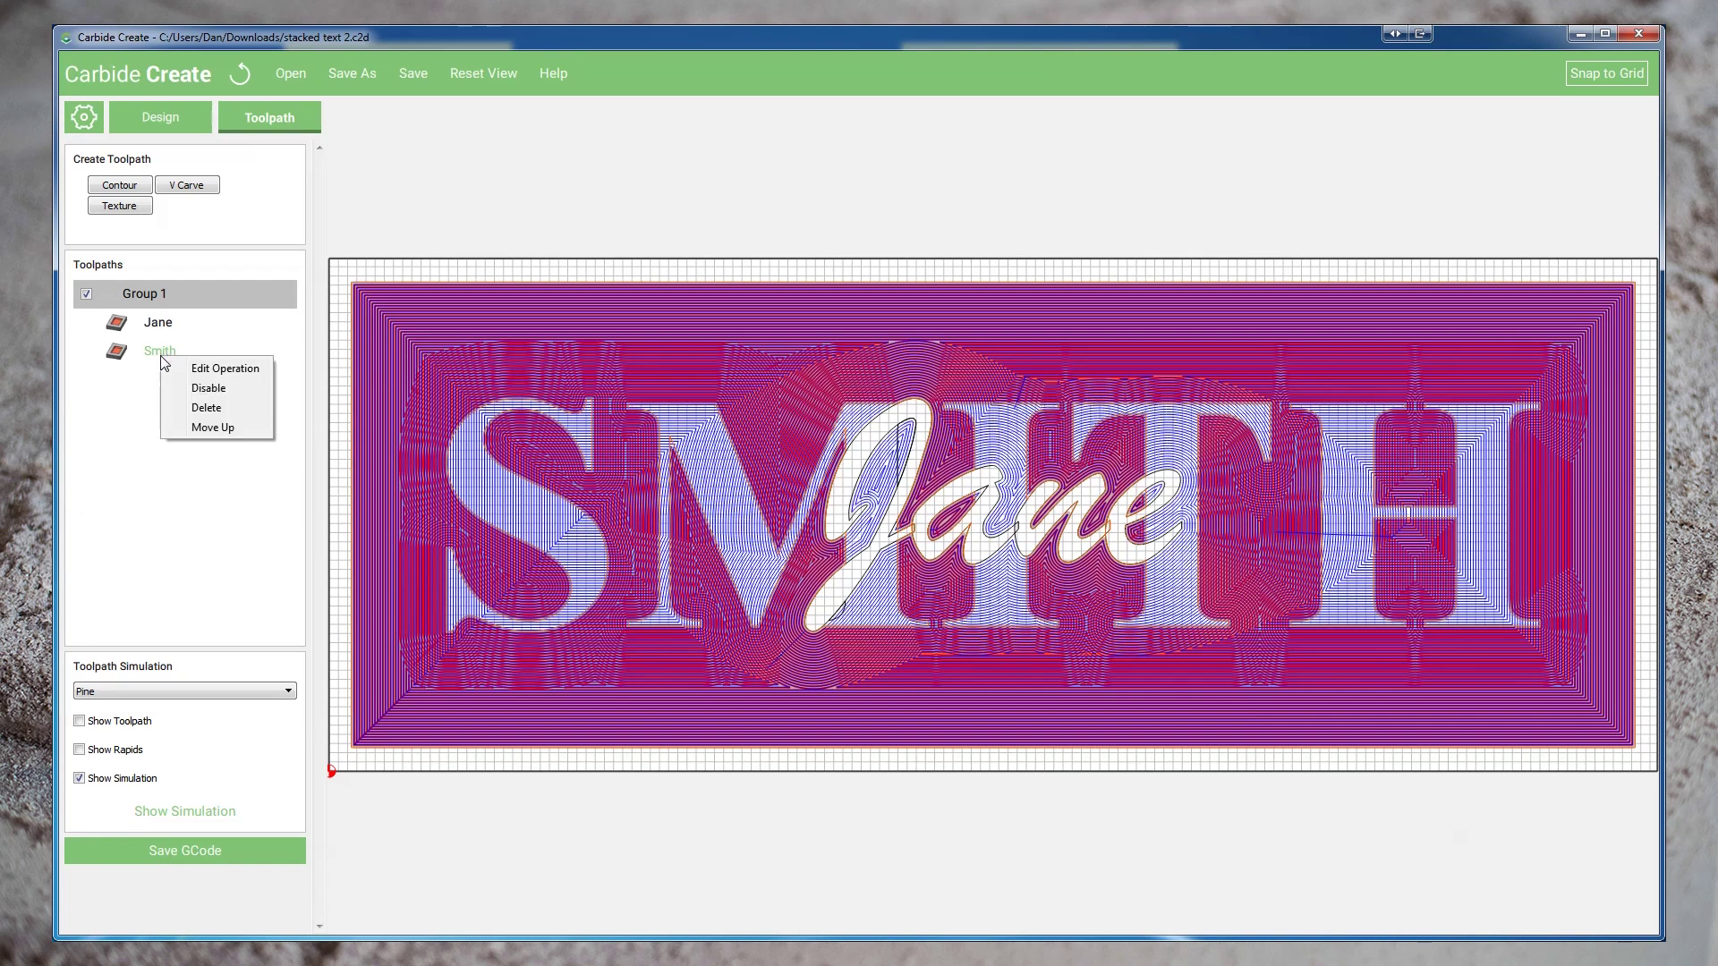
{"action": "left_click", "coordinate": [213, 410]}
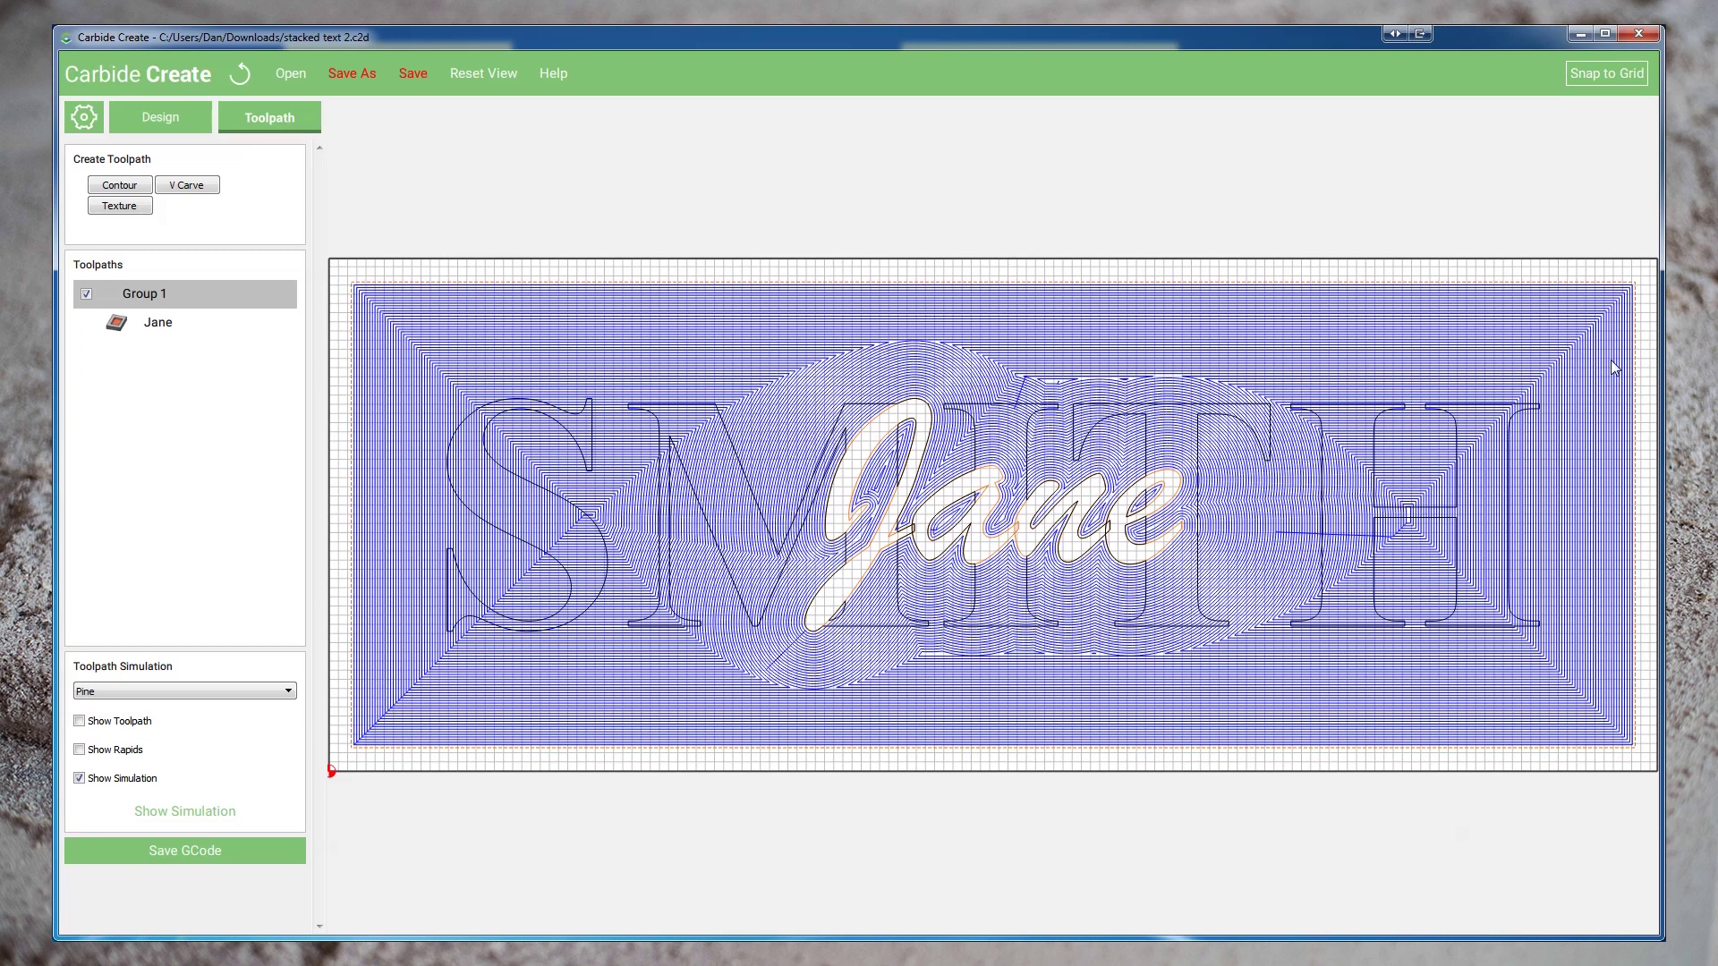
Draw a 9.055 × 5.512 in rectangle centred on the word Jane
{"action": "left_click", "coordinate": [161, 117]}
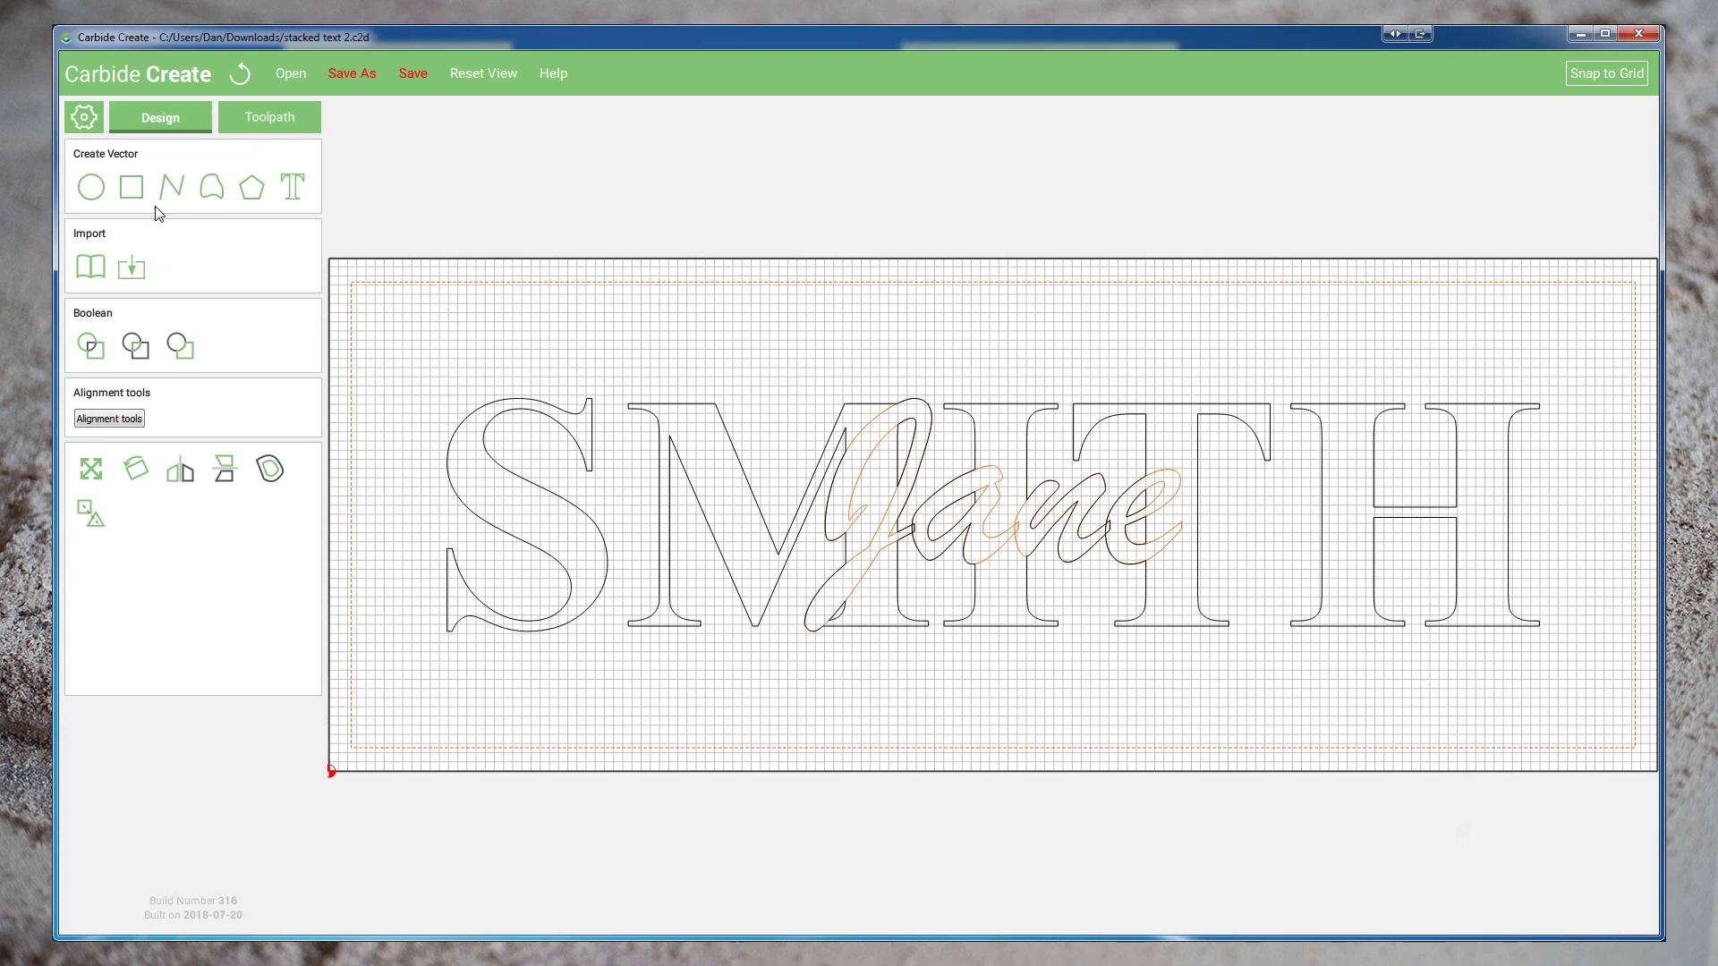
{"action": "left_click", "coordinate": [131, 187]}
{"action": "left_click", "coordinate": [797, 387]}
{"action": "left_click", "coordinate": [1218, 643]}
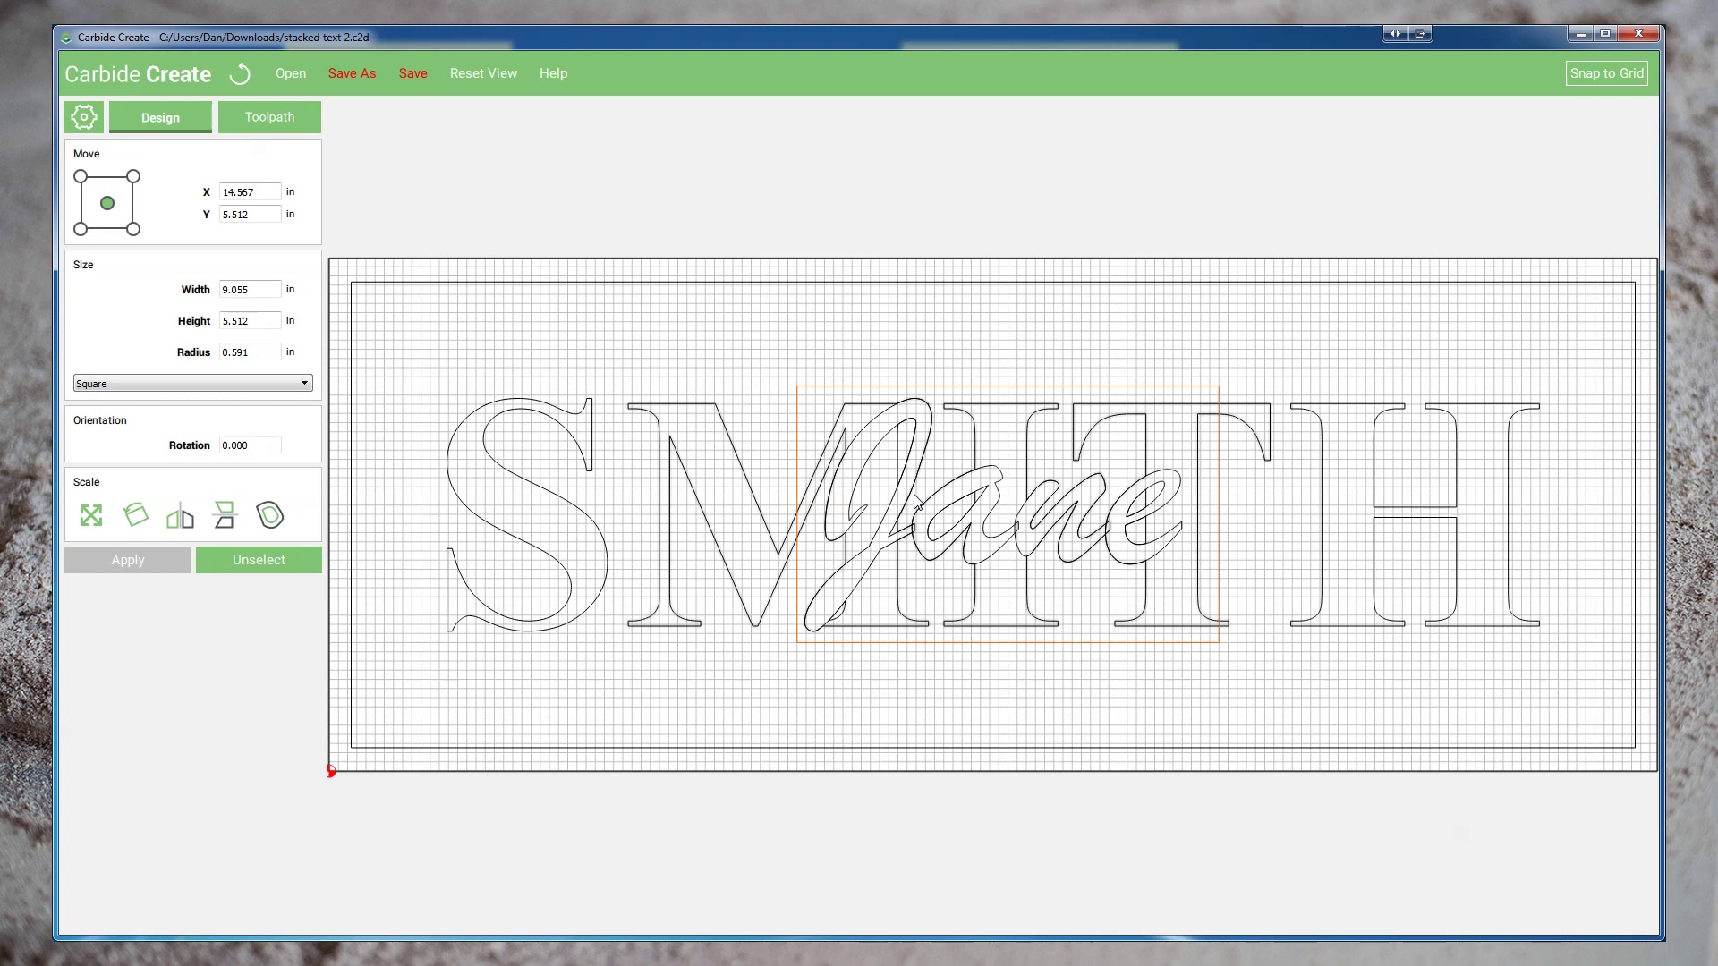
{"action": "left_click", "coordinate": [282, 115]}
Edit the Jane pocket toolpath so it clears only inside the rectangle around Jane
{"action": "left_click", "coordinate": [161, 329]}
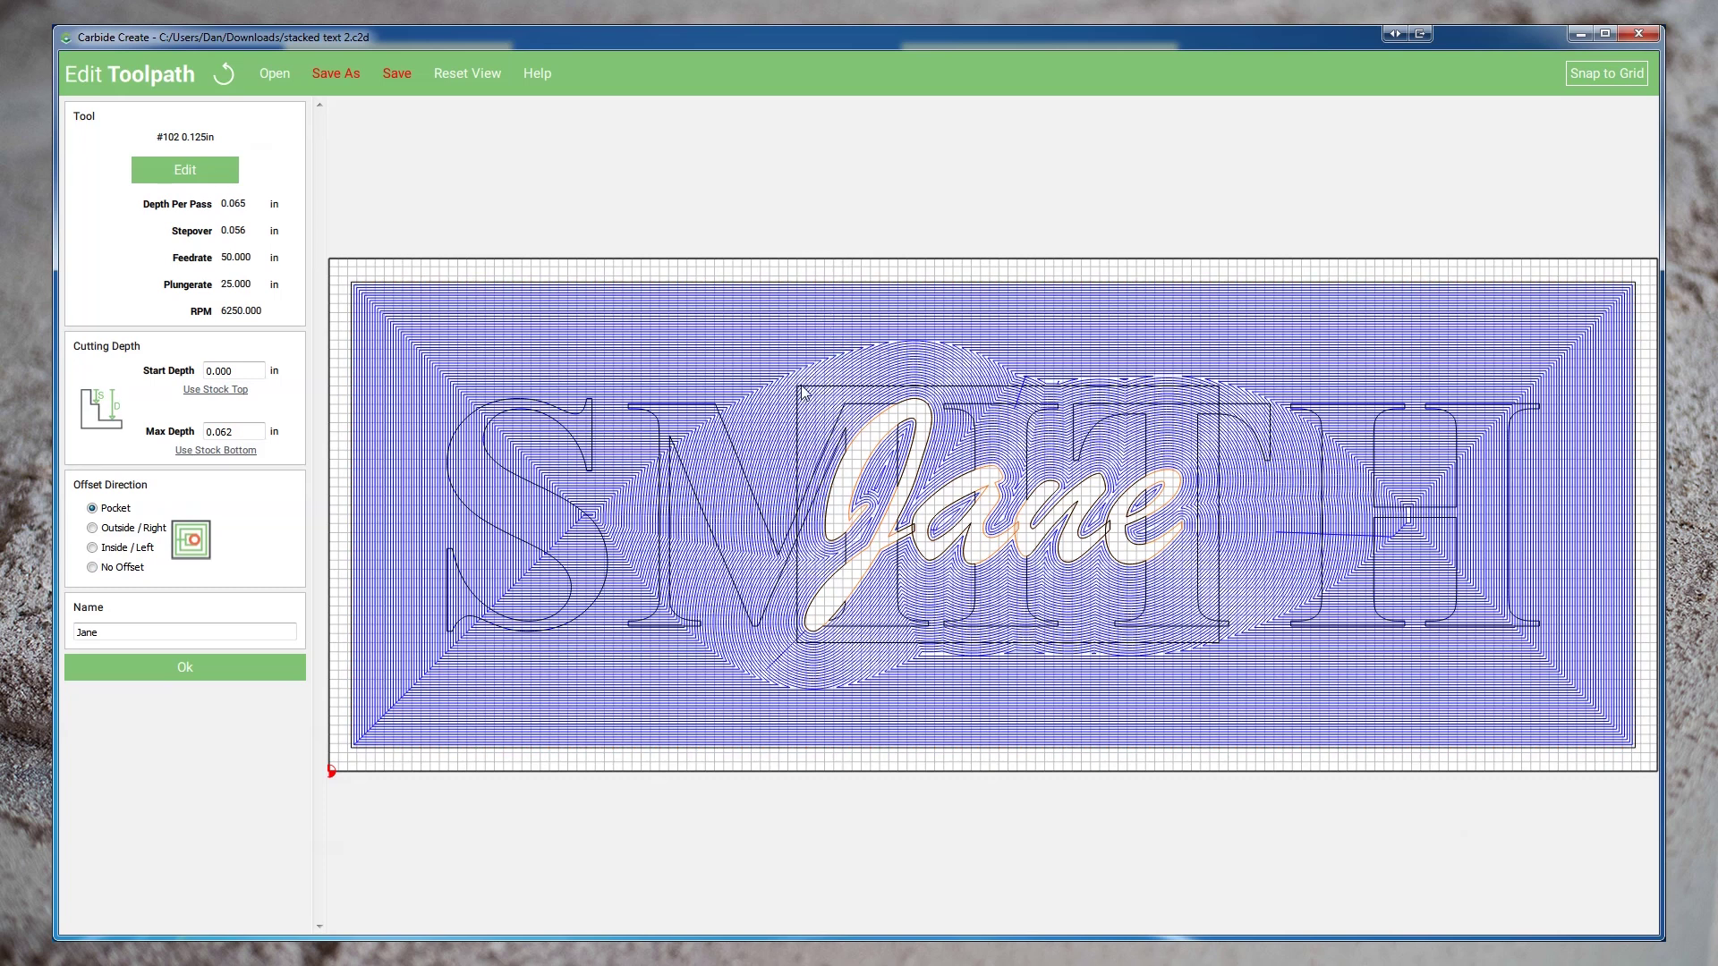
{"action": "left_click", "coordinate": [208, 671]}
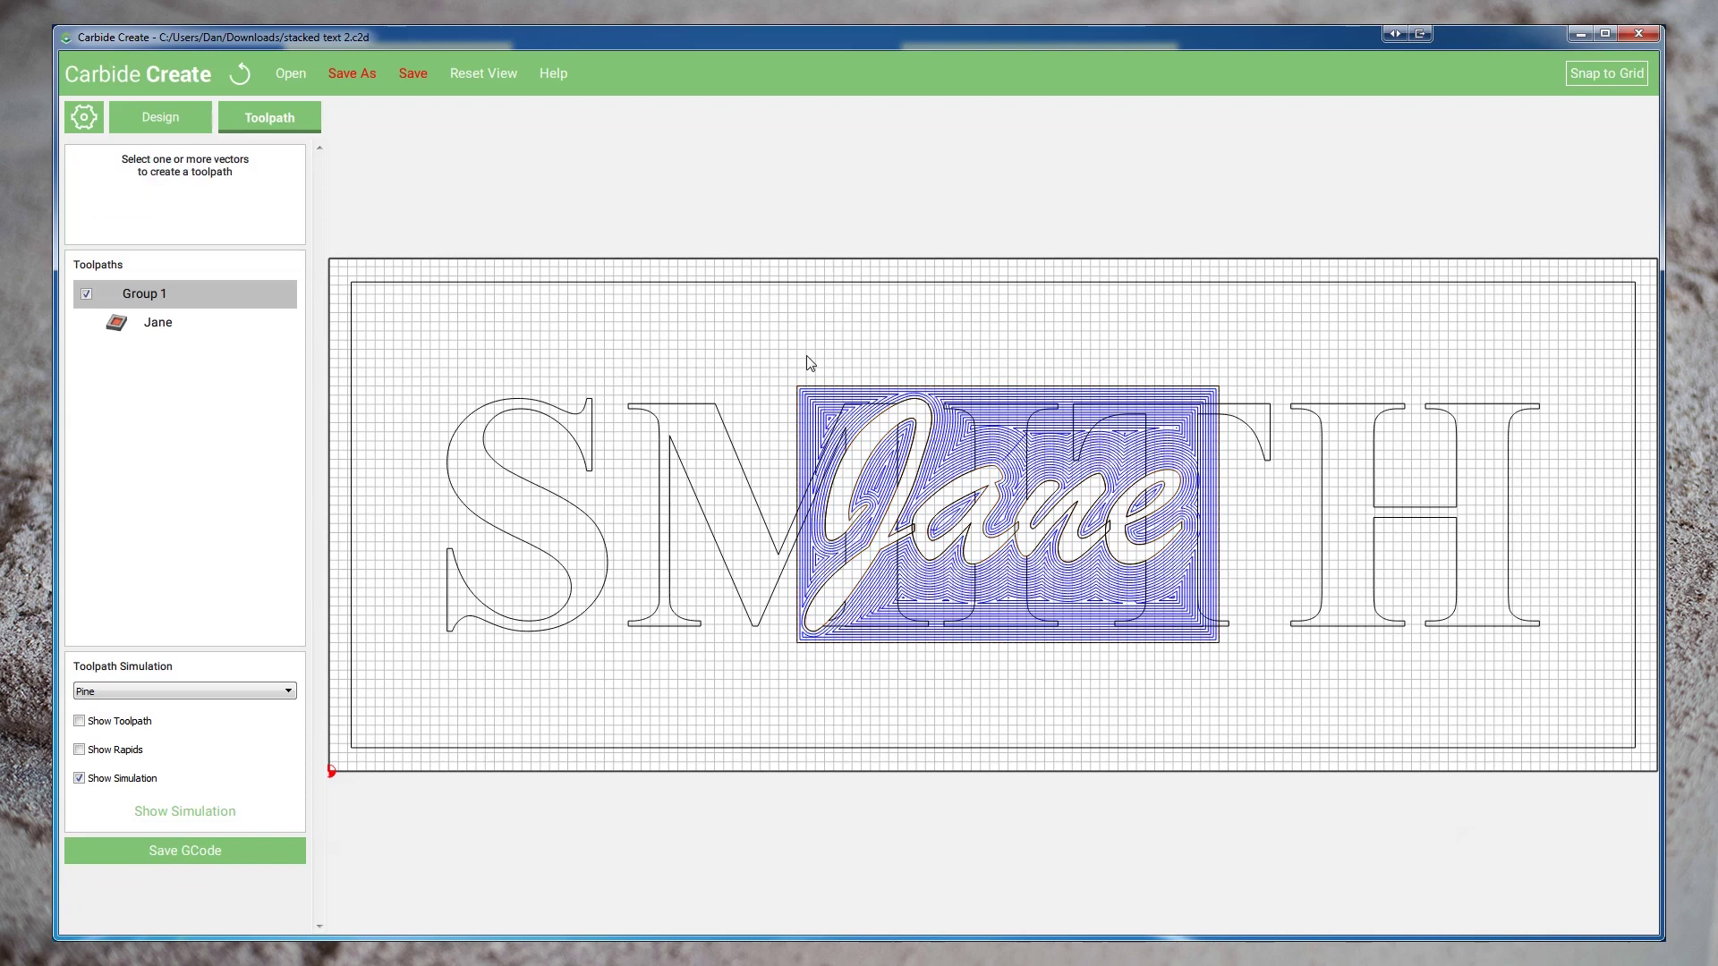
Select the Jane rectangle and the outer stock border and start a pocket toolpath
{"action": "left_click", "coordinate": [795, 386]}
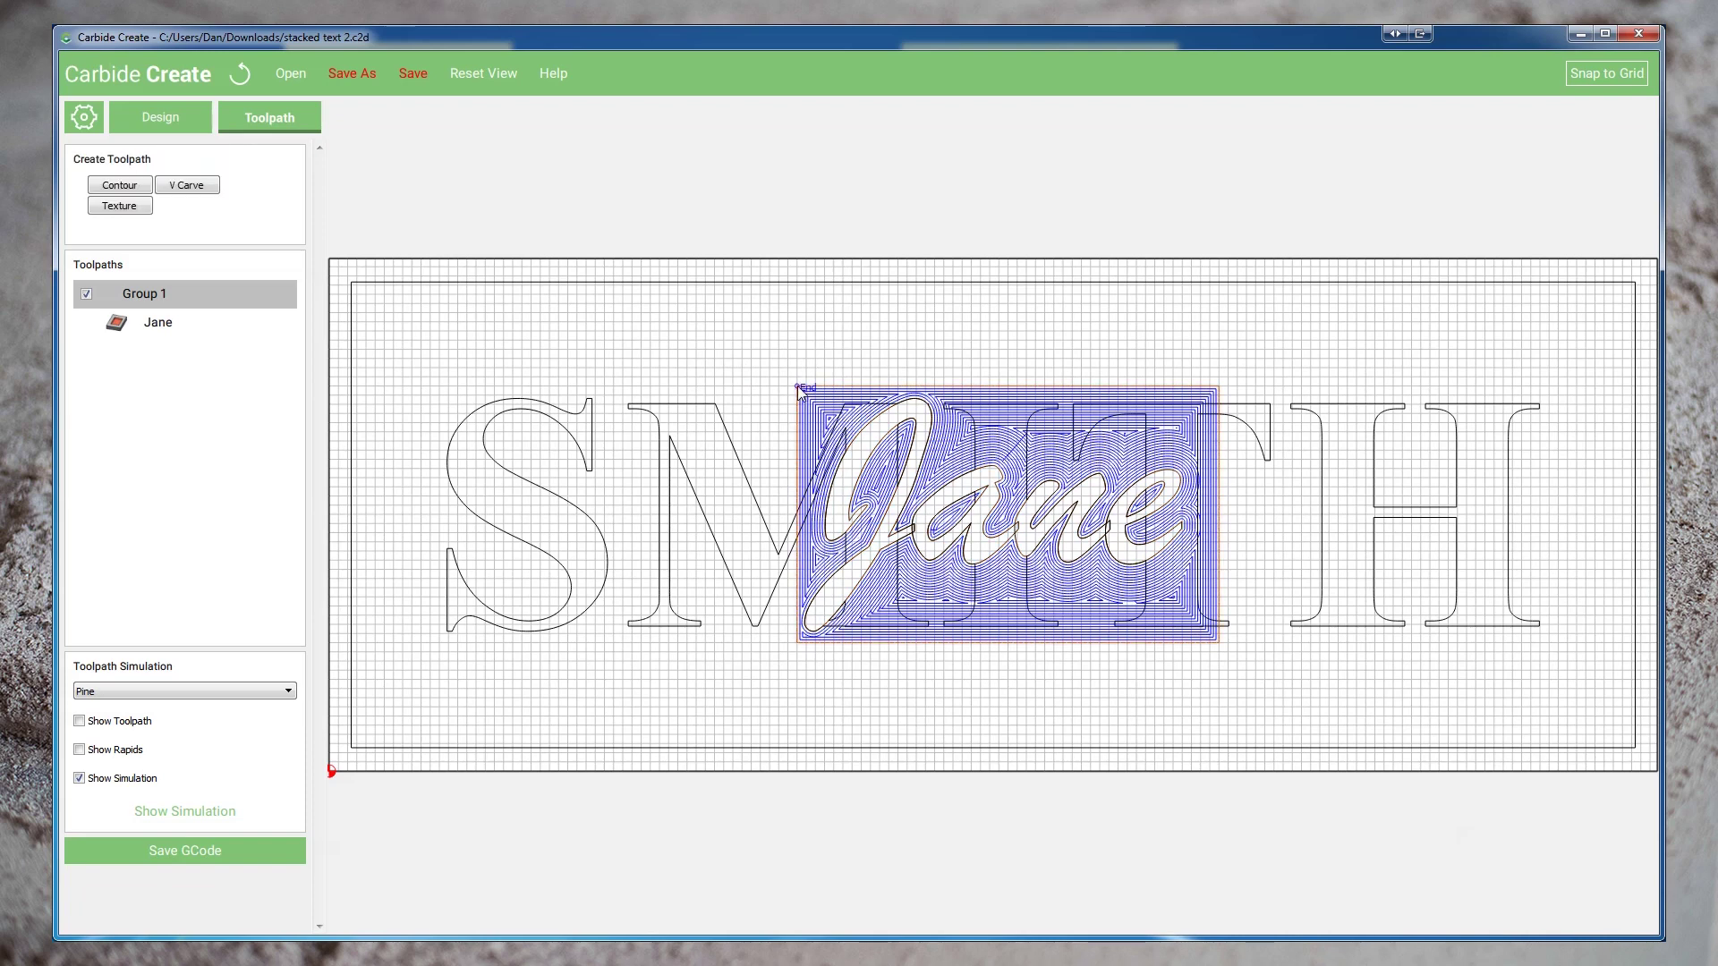
{"action": "left_click", "coordinate": [762, 284]}
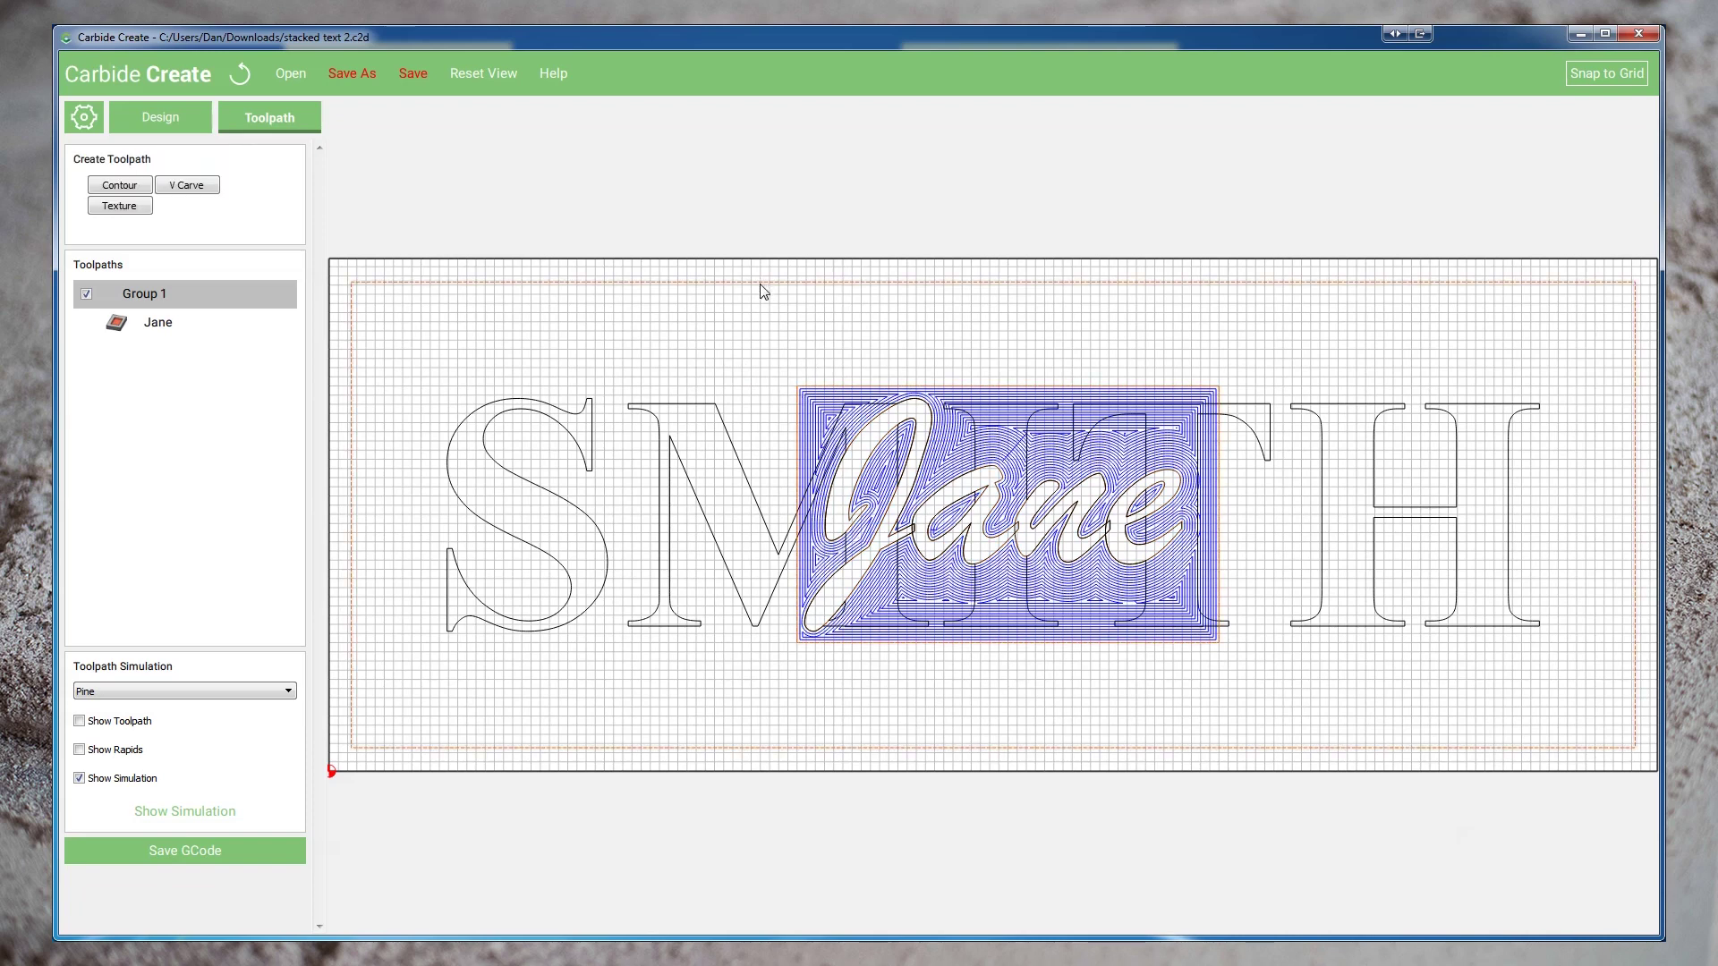
{"action": "left_click", "coordinate": [120, 185]}
{"action": "left_click", "coordinate": [92, 508]}
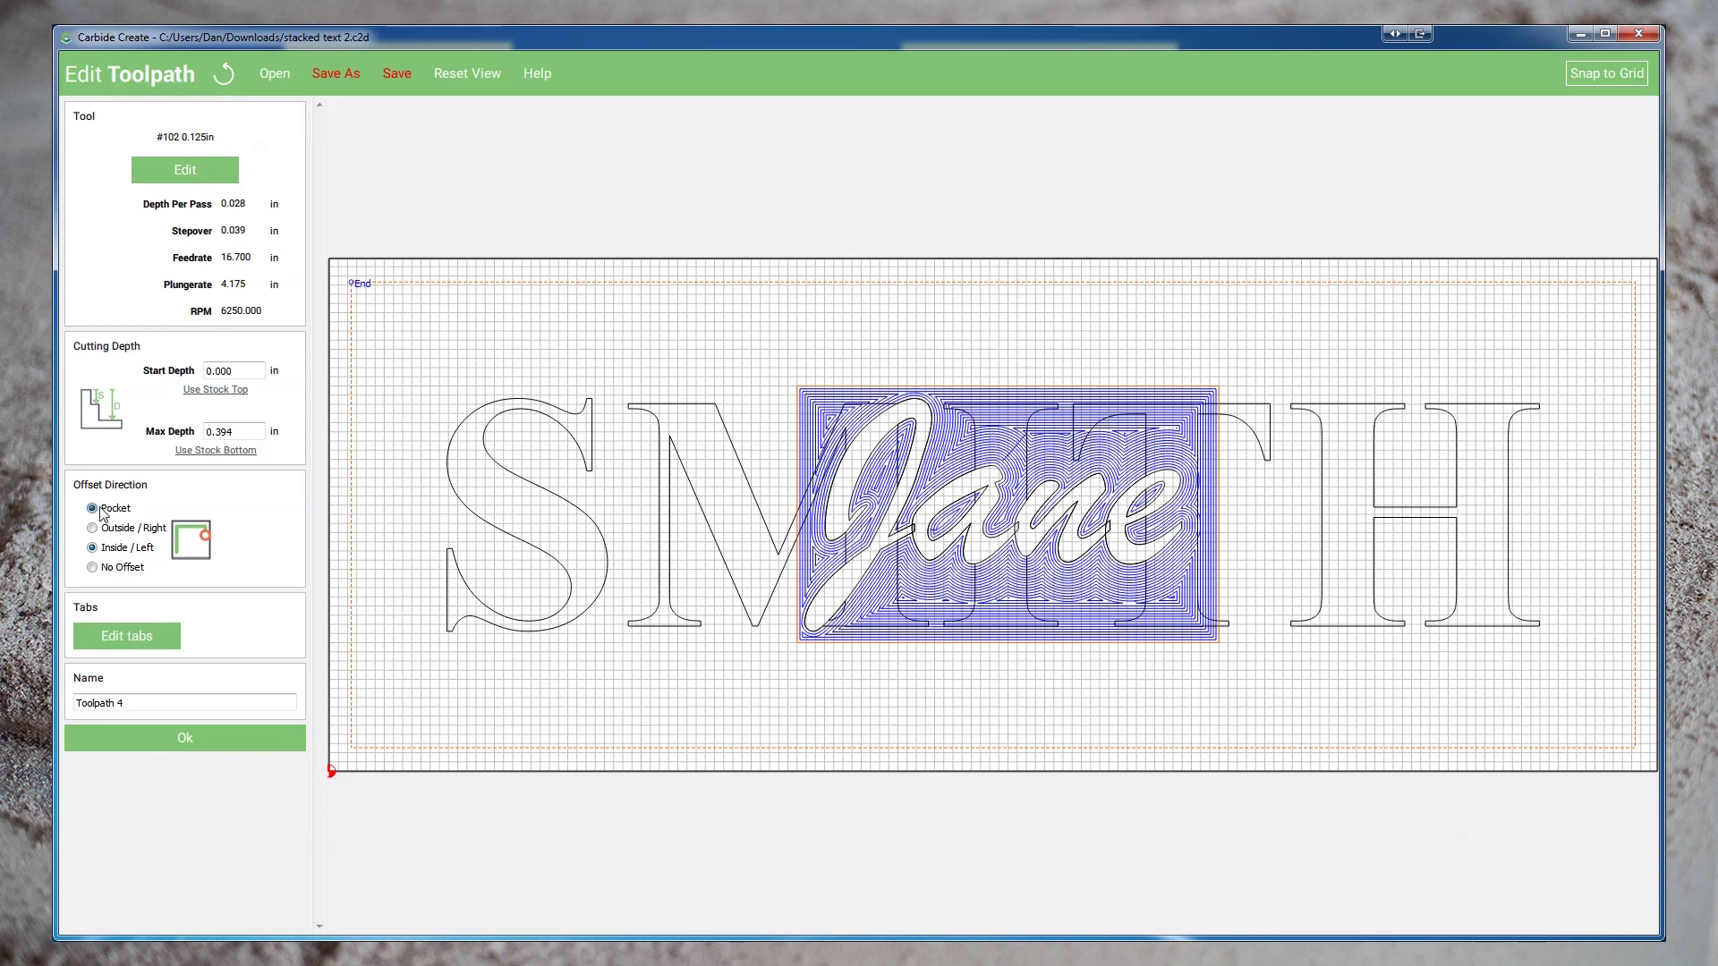
Assign the #201 0.250 in end mill and save the Clear Around JANE pocket
{"action": "left_click", "coordinate": [179, 178]}
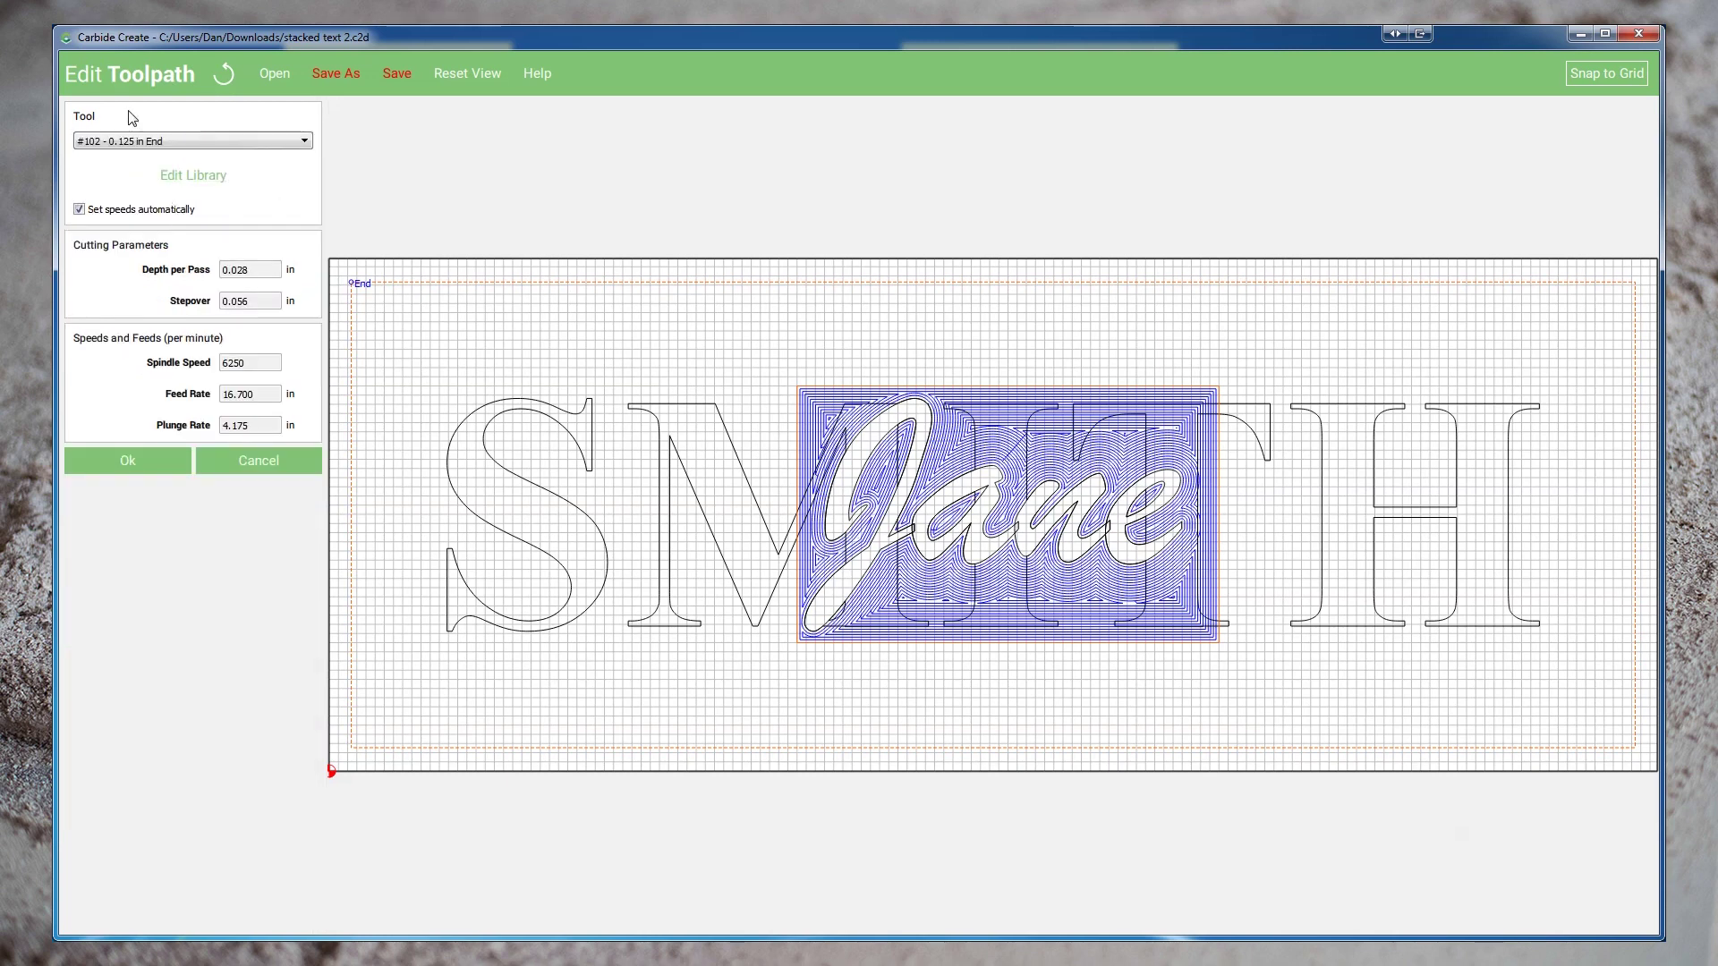
{"action": "left_click", "coordinate": [134, 141]}
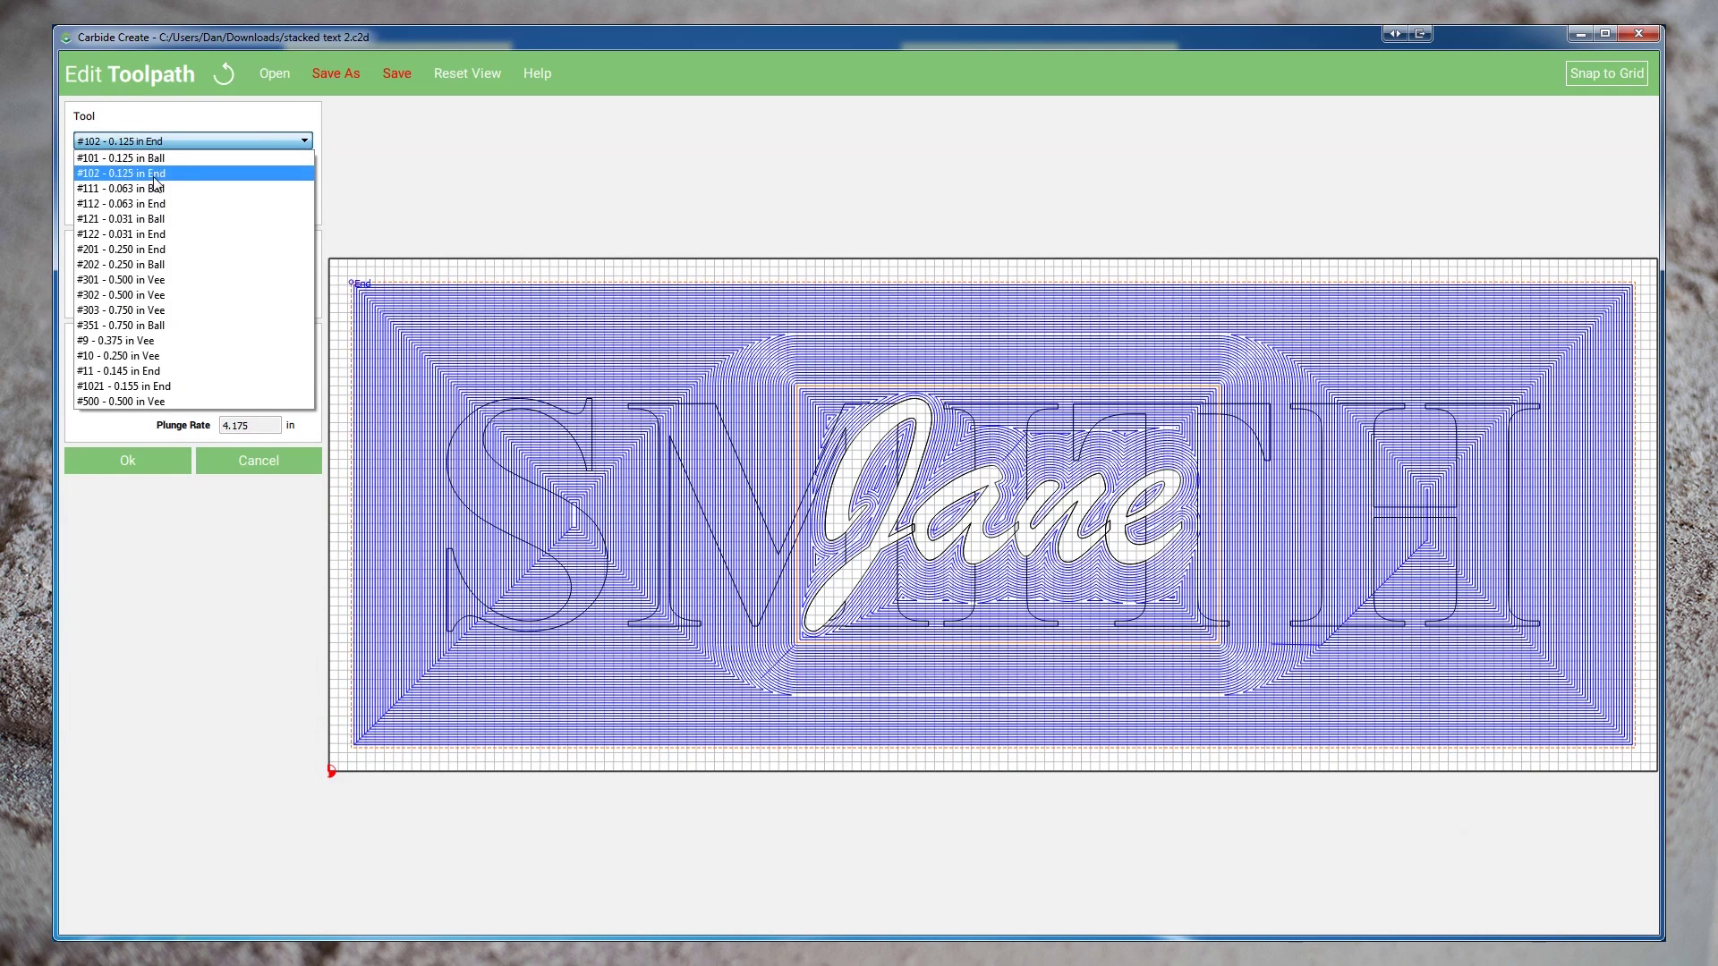
{"action": "left_click", "coordinate": [169, 249]}
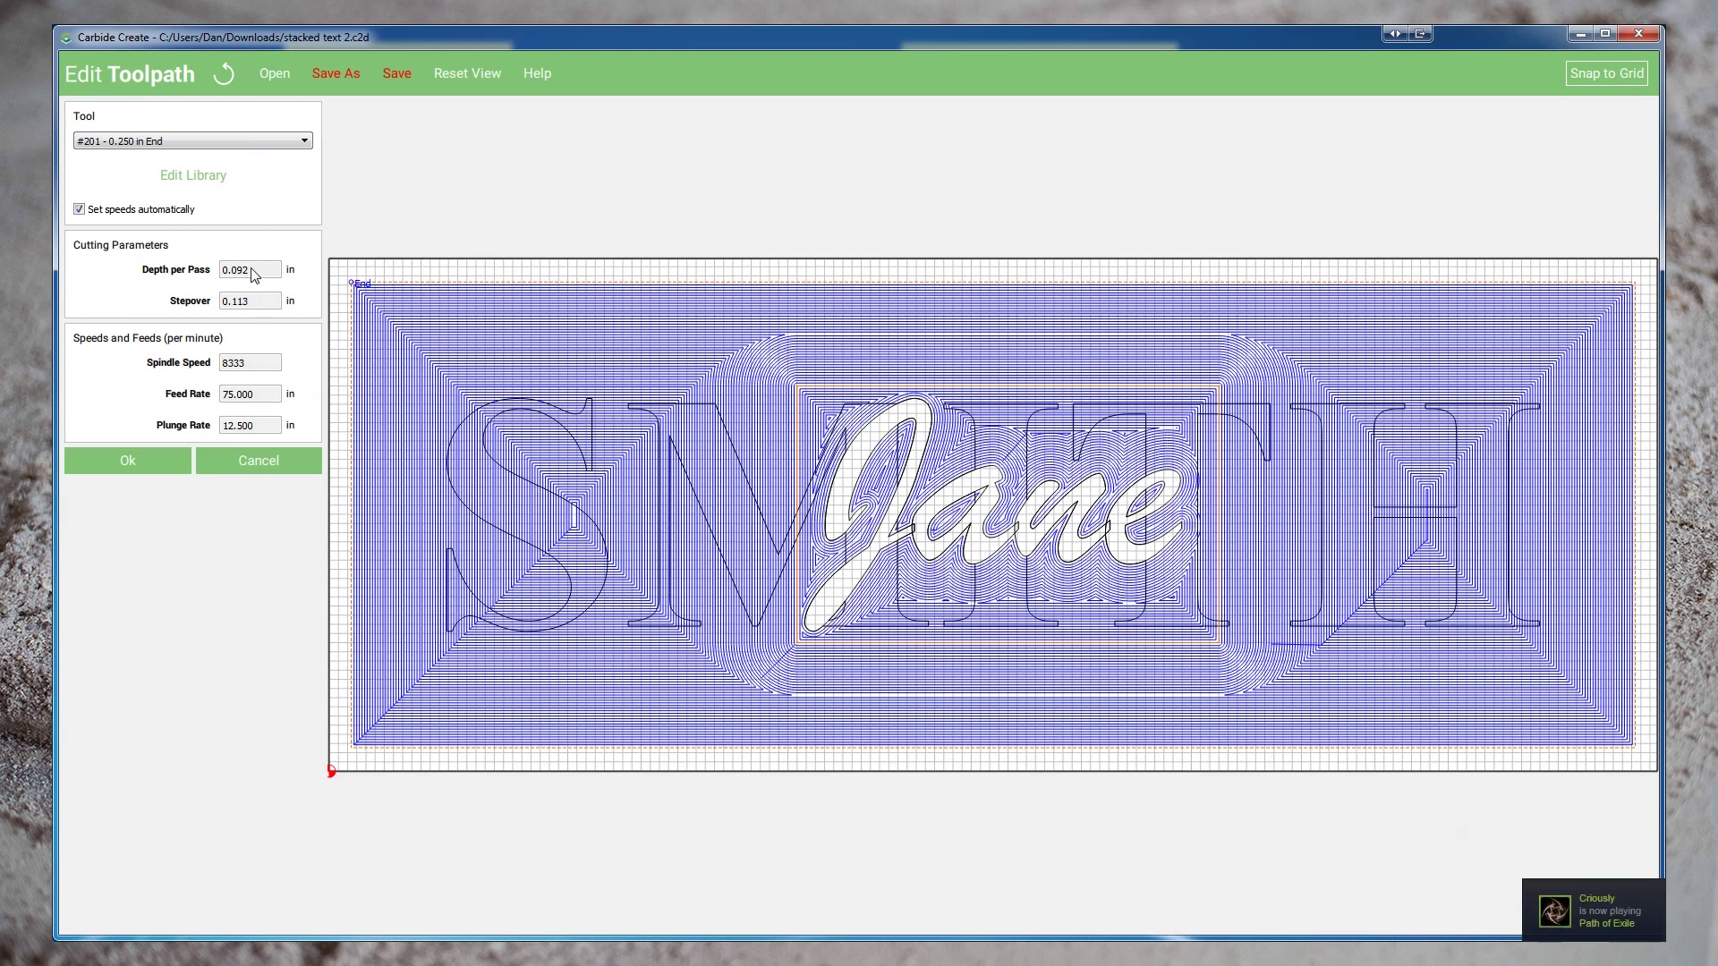
{"action": "left_click", "coordinate": [134, 465]}
{"action": "key", "text": "Return"}
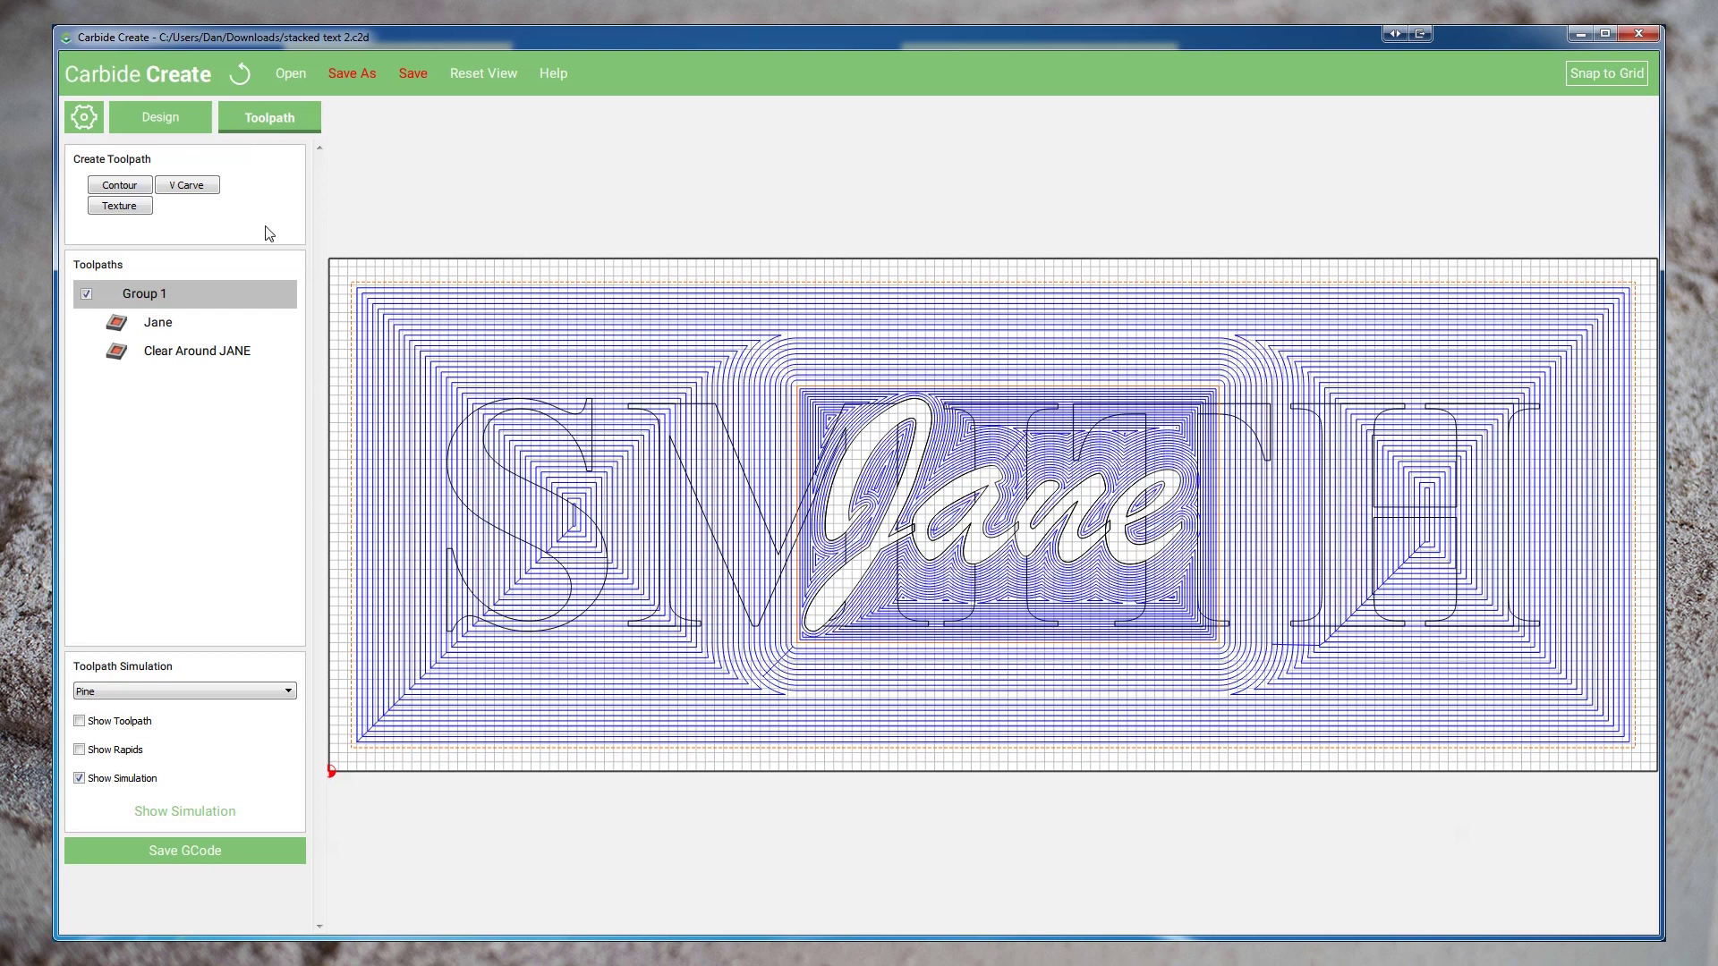
{"action": "left_click", "coordinate": [153, 119]}
{"action": "left_click", "coordinate": [131, 188]}
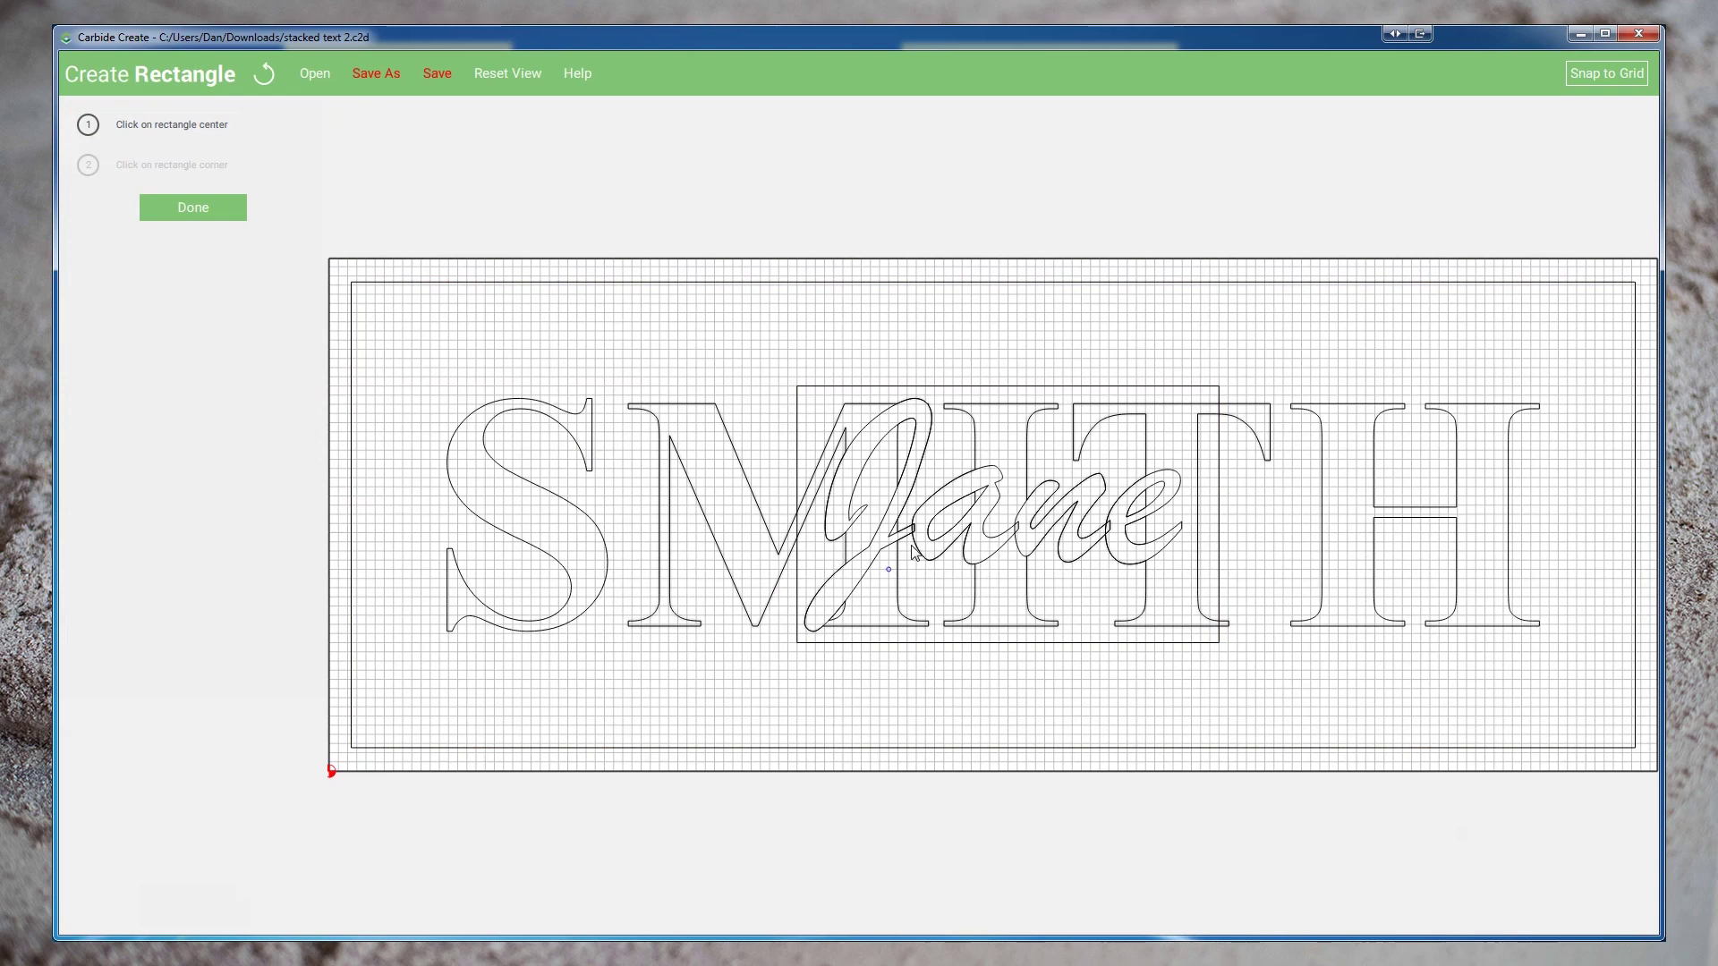
{"action": "left_click", "coordinate": [993, 514]}
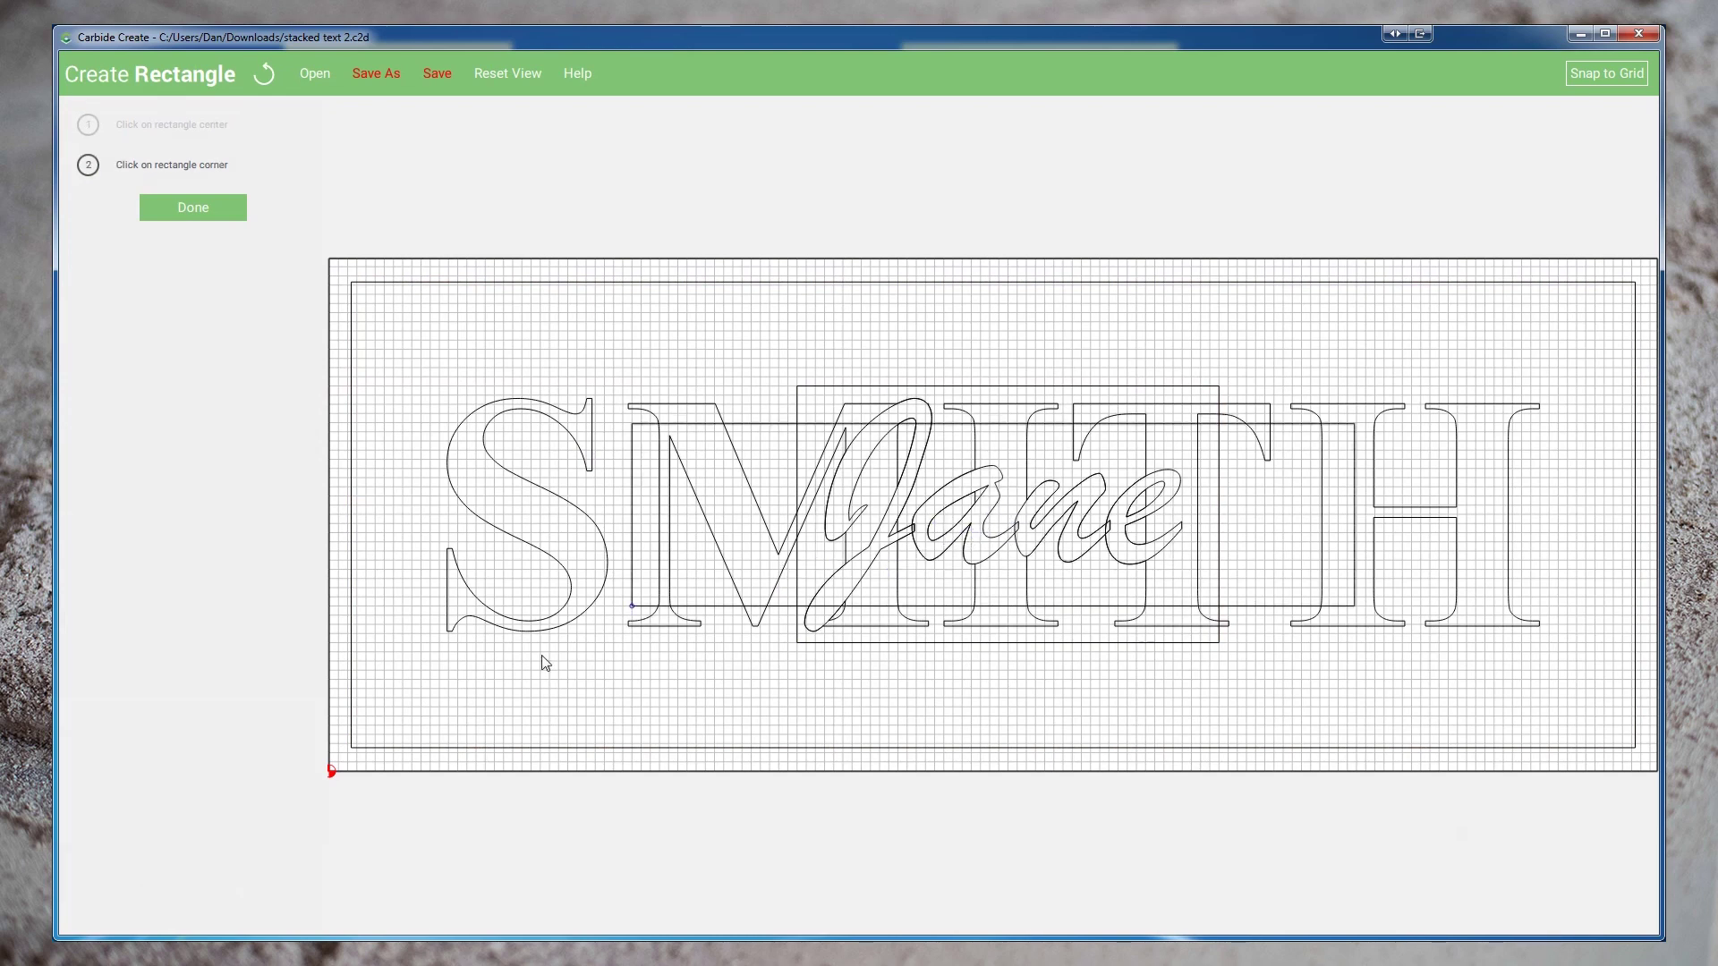
{"action": "left_click", "coordinate": [412, 652]}
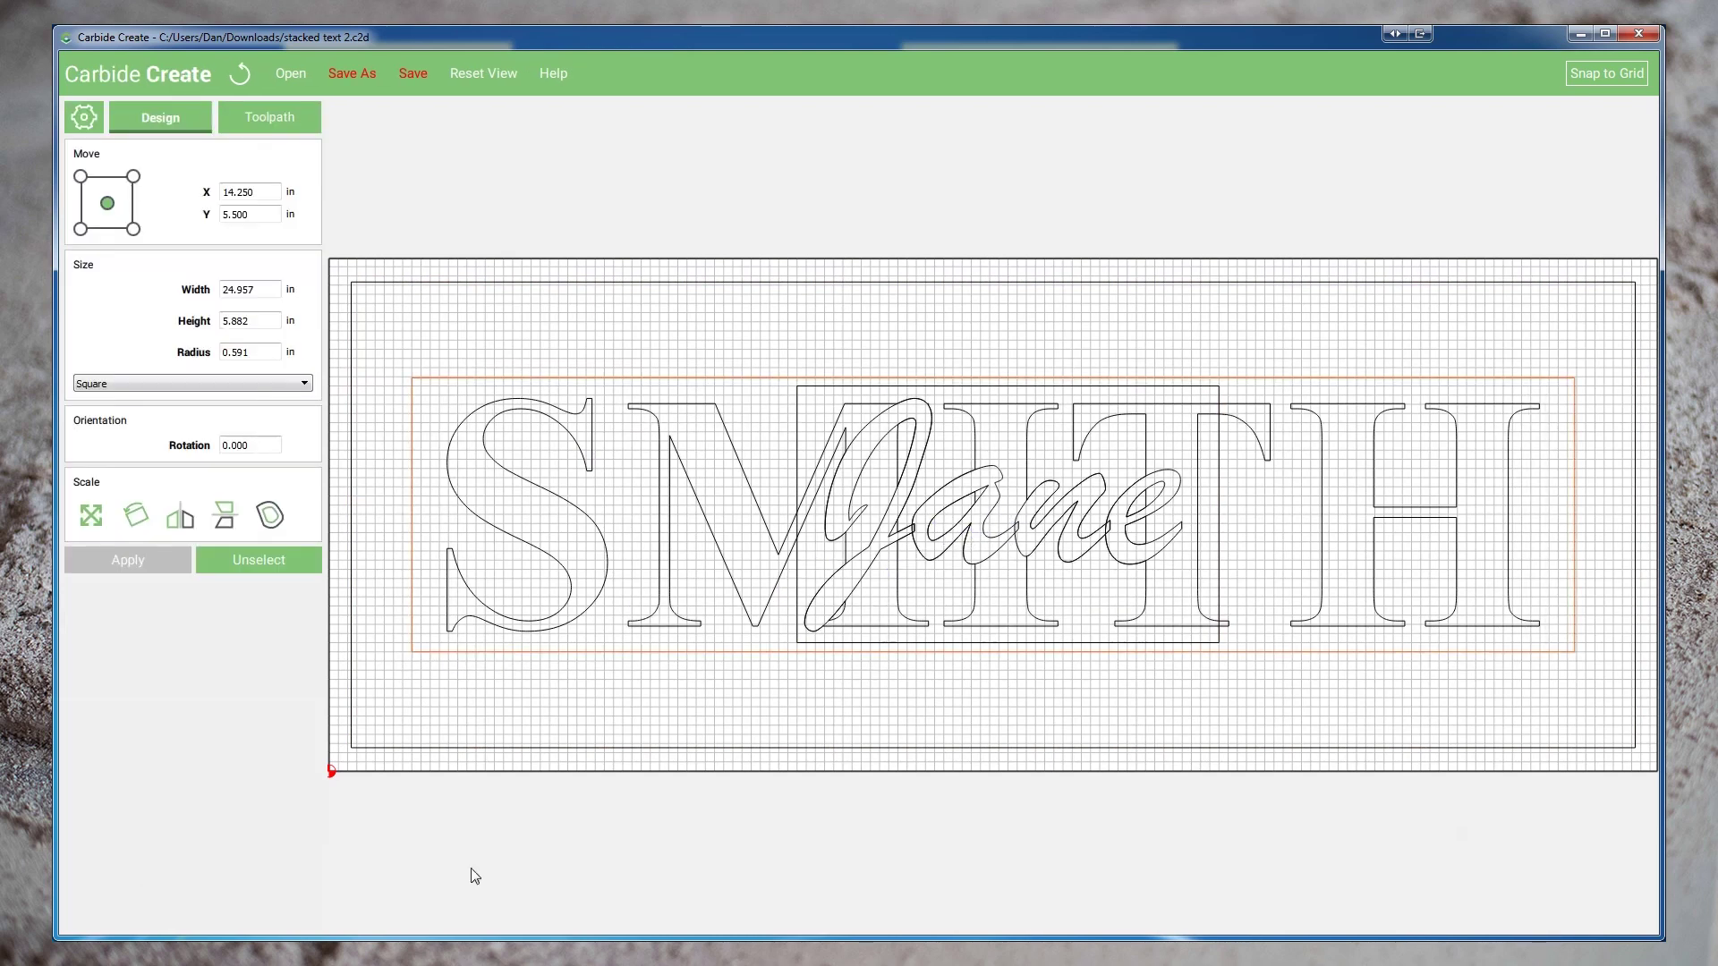
{"action": "left_click", "coordinate": [261, 562]}
{"action": "left_click", "coordinate": [273, 124]}
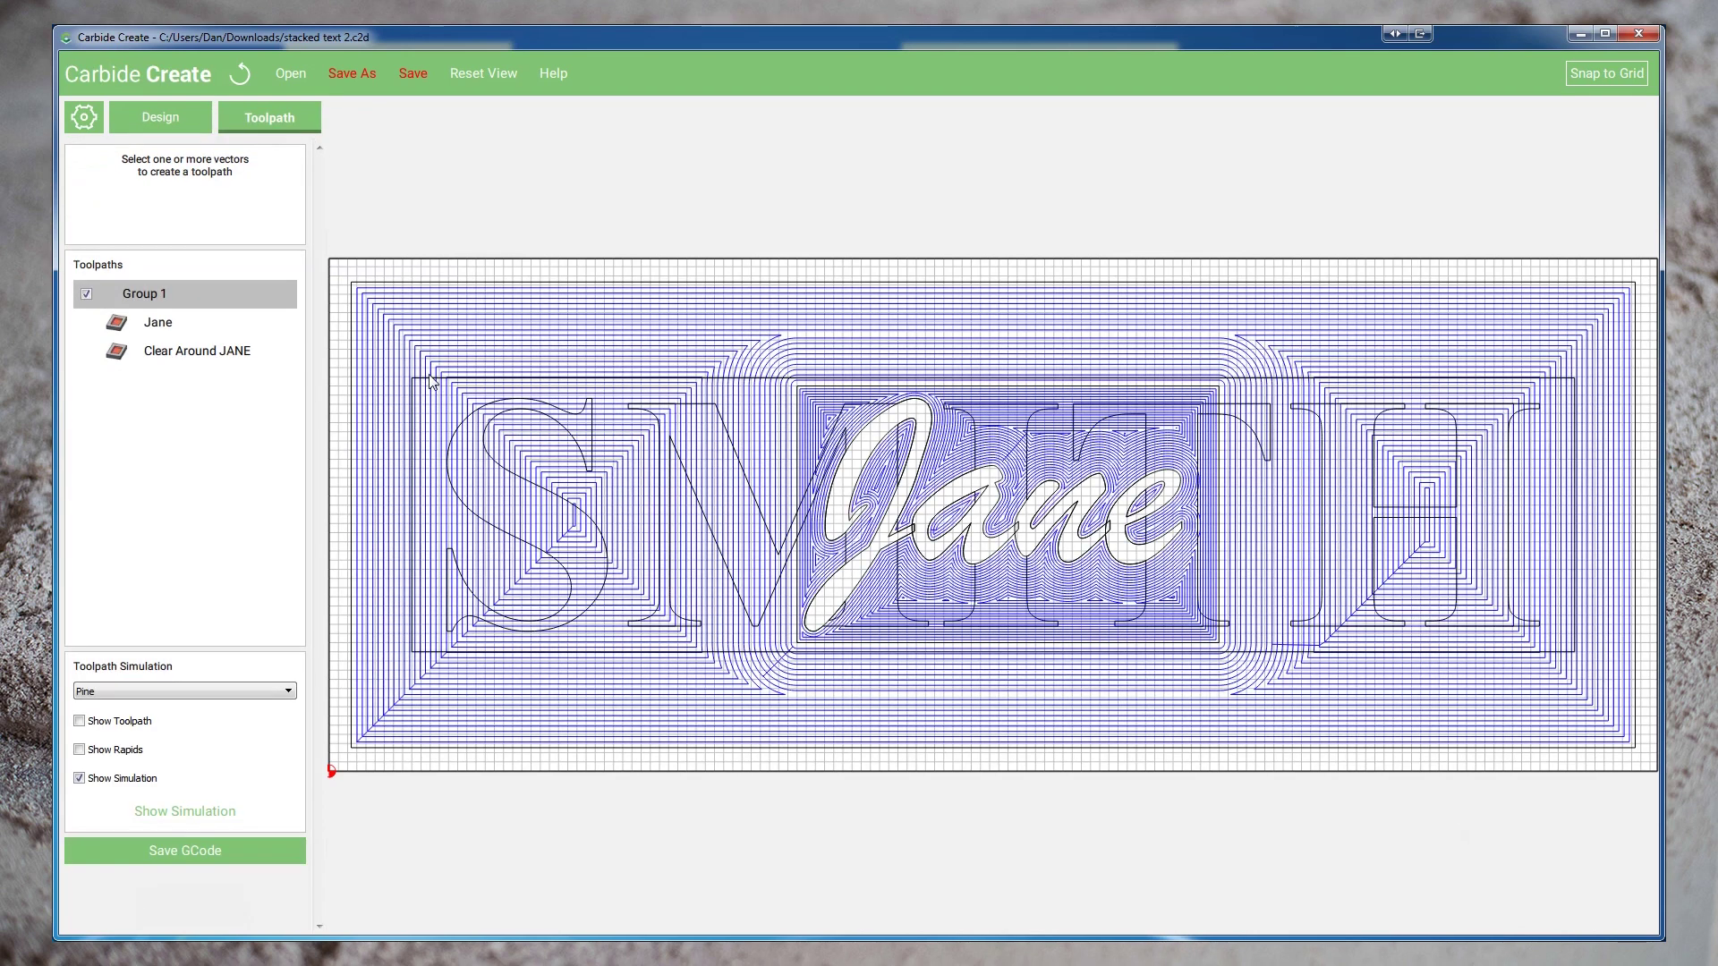
{"action": "left_click", "coordinate": [428, 378]}
{"action": "left_click", "coordinate": [422, 283], "text": "shift"}
{"action": "left_click", "coordinate": [119, 185]}
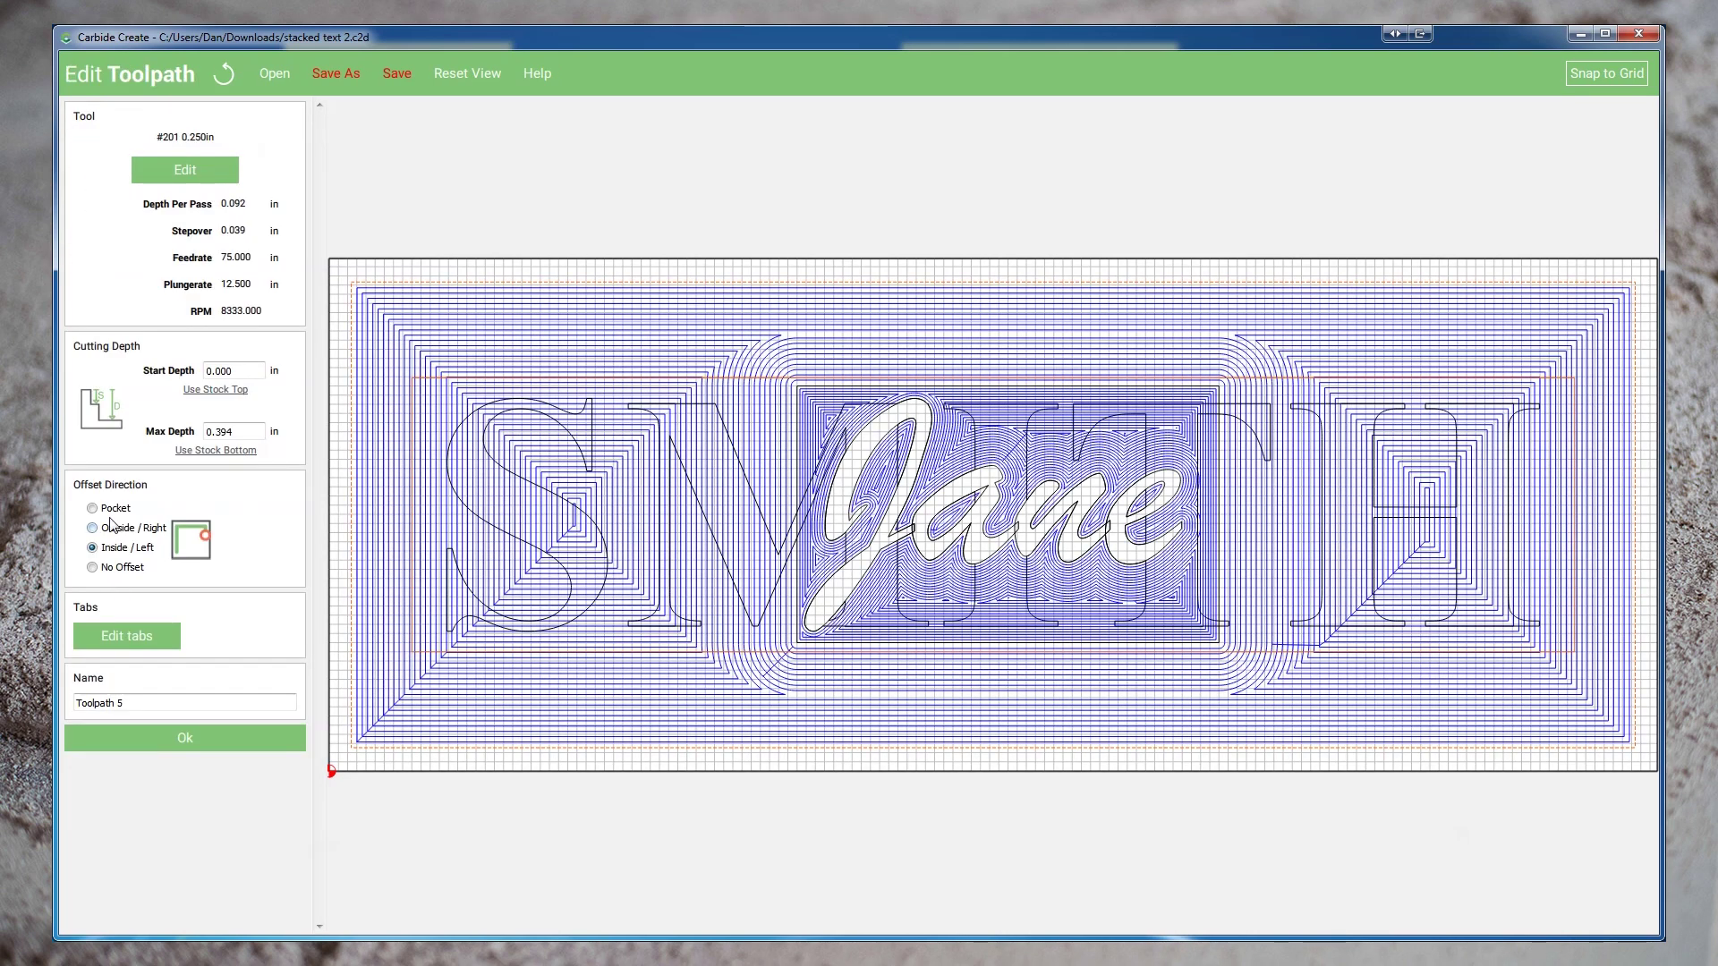
{"action": "left_click", "coordinate": [92, 508]}
{"action": "left_click_drag", "start_coordinate": [259, 431], "coordinate": [182, 430]}
{"action": "type", "text": ".15"}
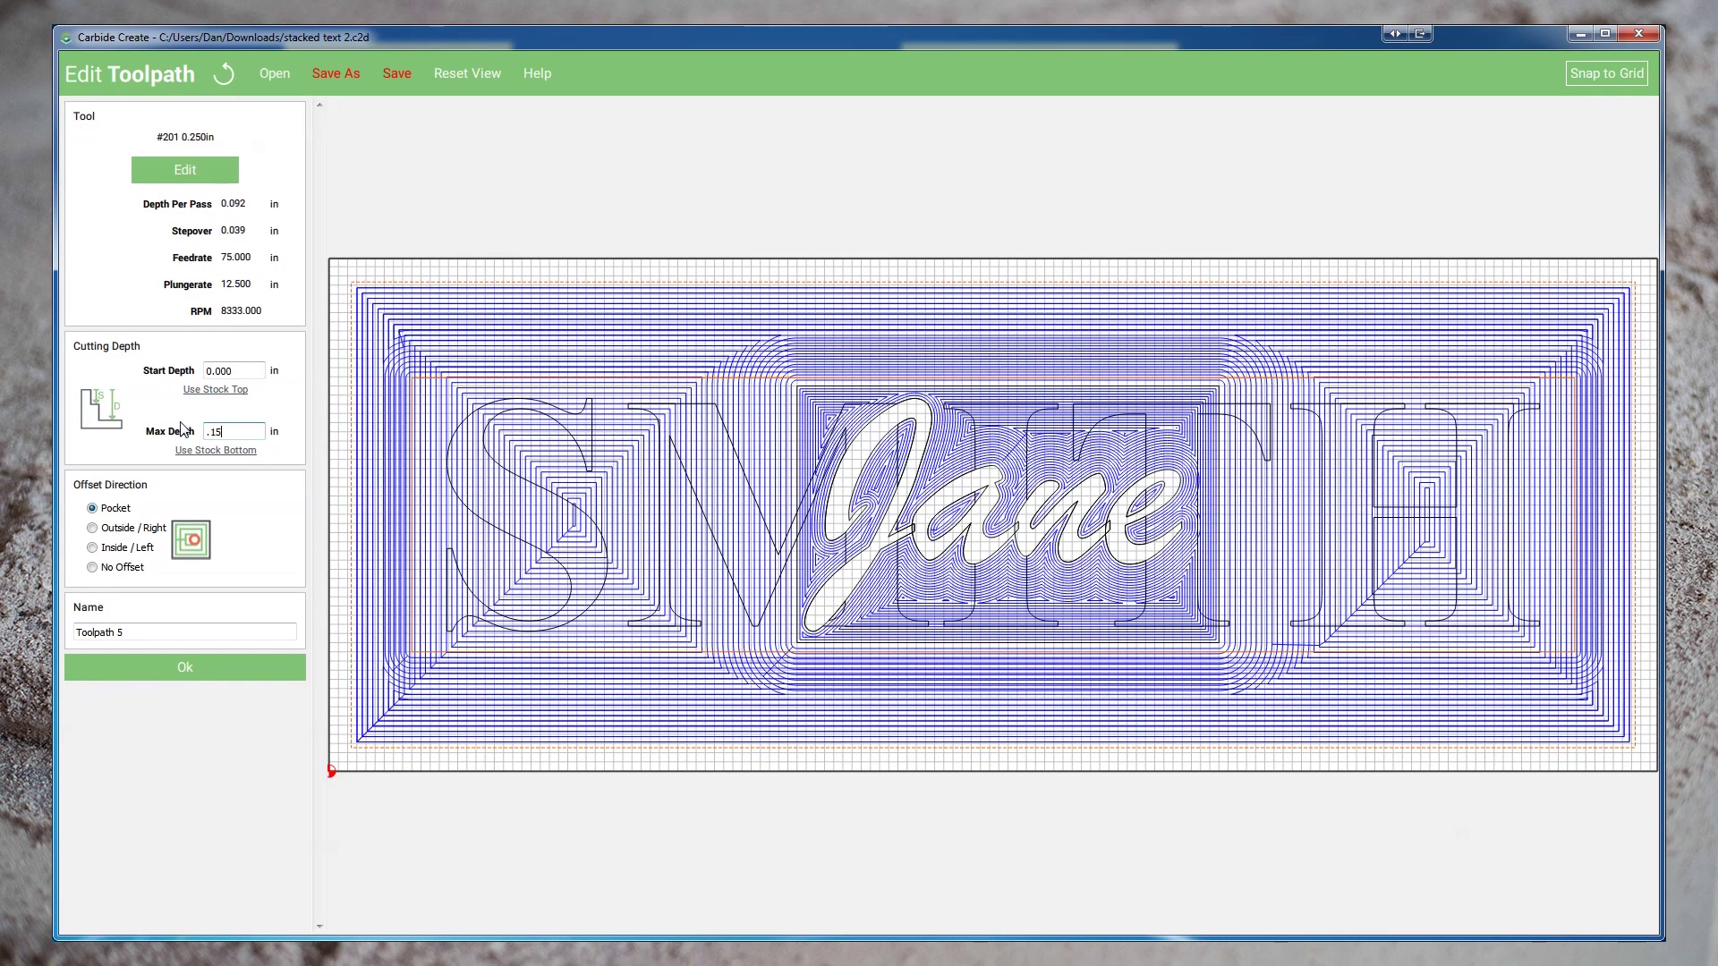
{"action": "triple_click", "coordinate": [193, 632]}
{"action": "type", "text": "Clear around SMITH"}
{"action": "left_click", "coordinate": [202, 675]}
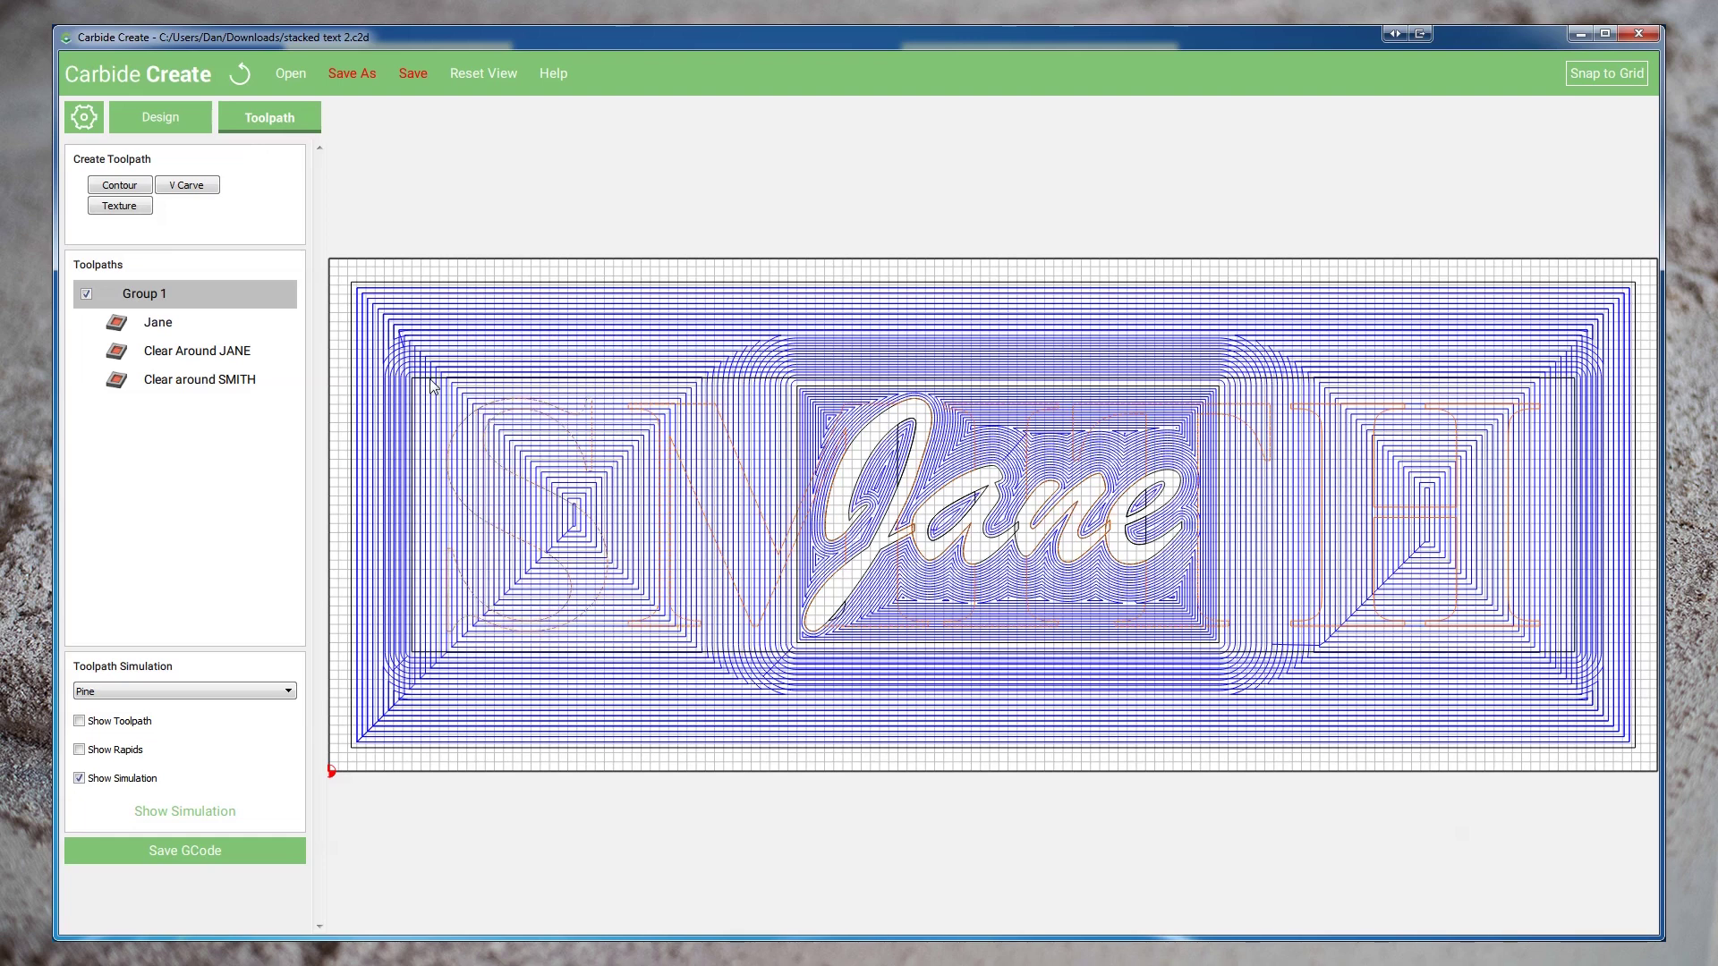
Start a new toolpath using the #102 0.125 in end mill
{"action": "left_click", "coordinate": [119, 186]}
{"action": "left_click", "coordinate": [175, 169]}
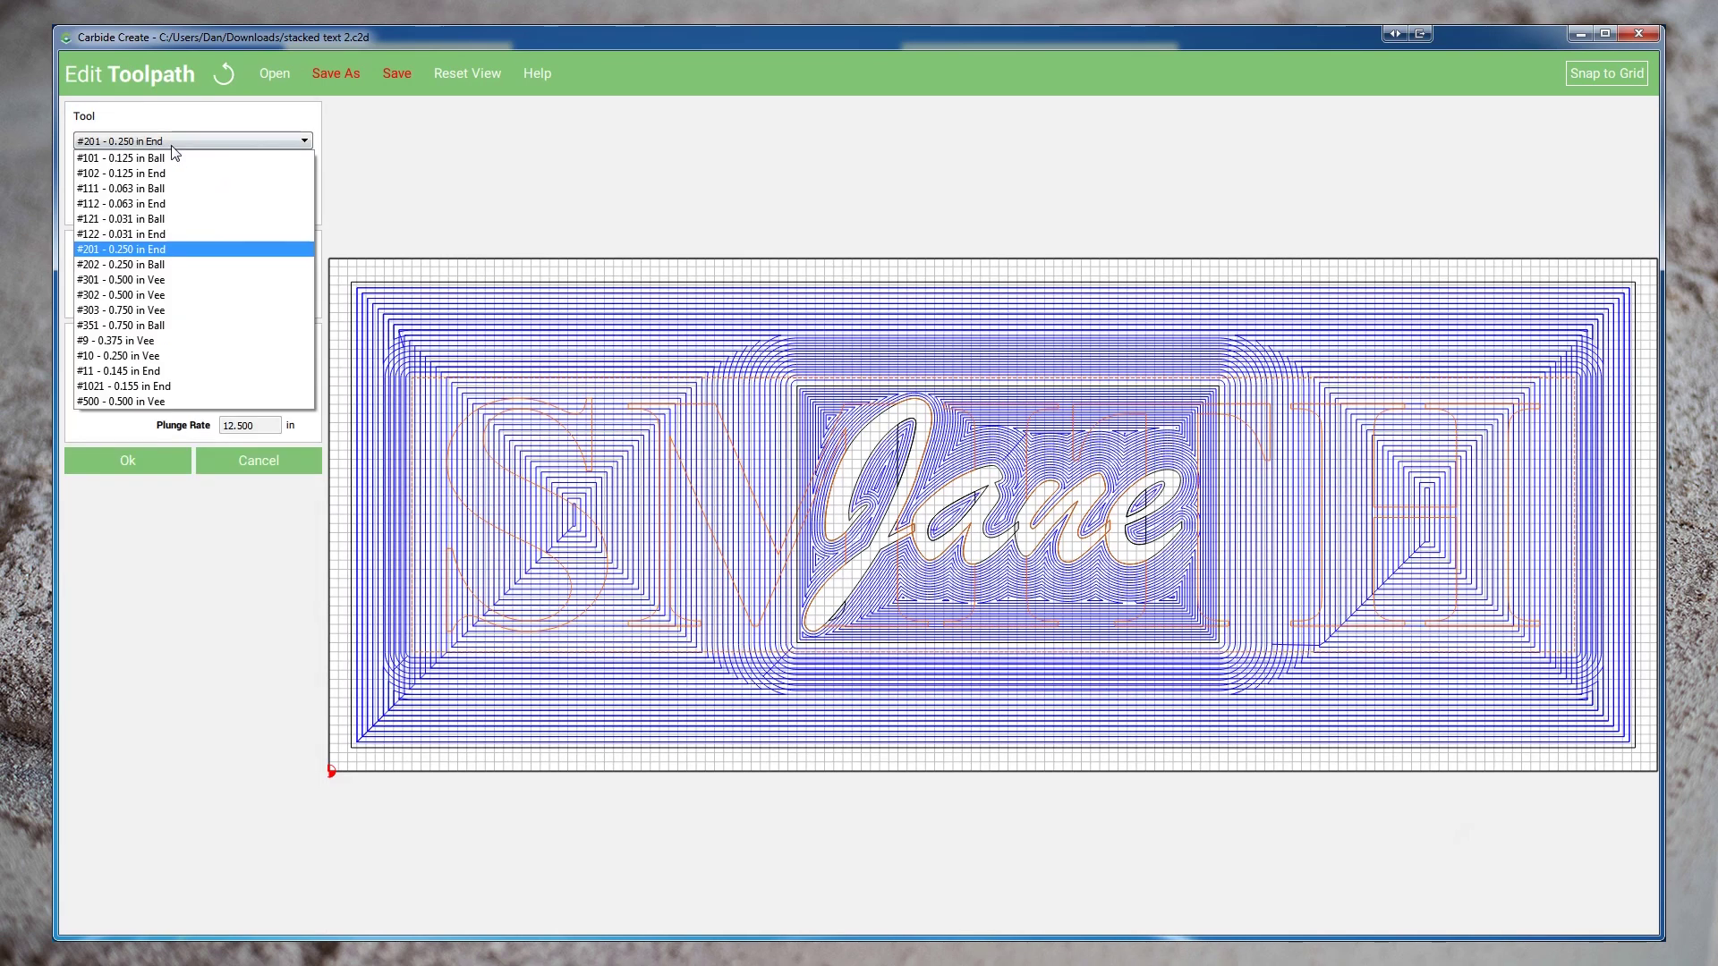
{"action": "left_click", "coordinate": [135, 173]}
Set depth per pass to 0.7, feed rate 45 and plunge rate 20
{"action": "left_click", "coordinate": [154, 213]}
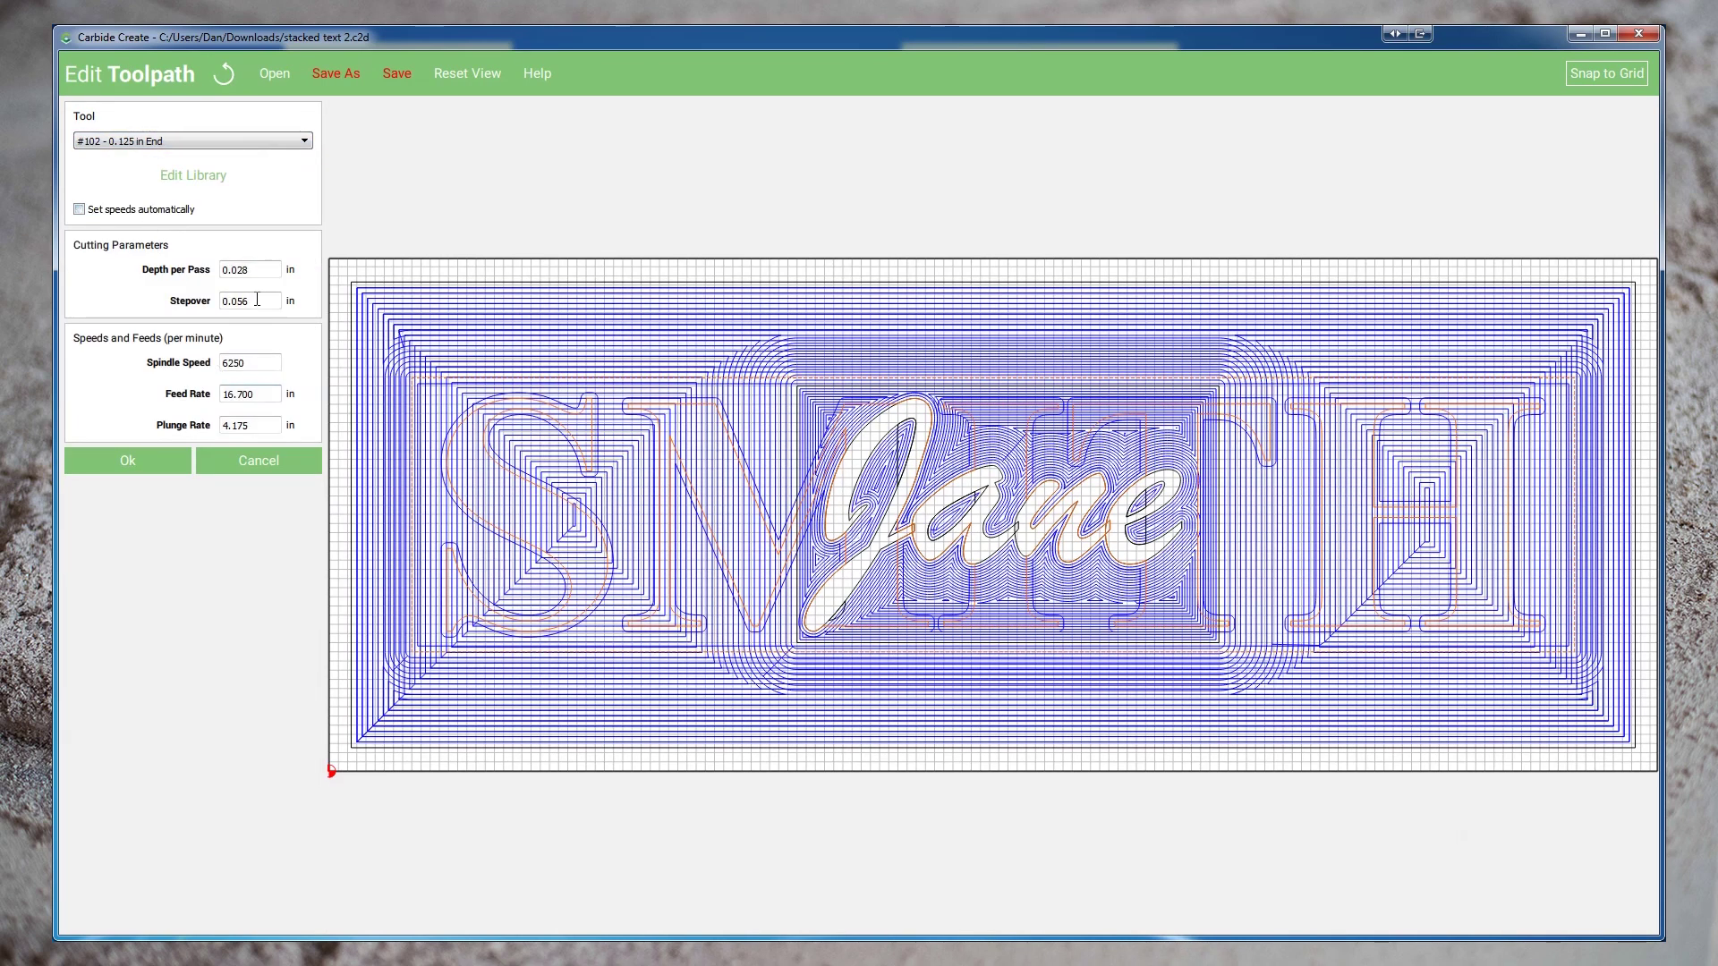
{"action": "left_click_drag", "start_coordinate": [257, 300], "coordinate": [179, 302]}
{"action": "key", "text": "shift+Tab"}
{"action": "type", "text": "."}
{"action": "left_click_drag", "start_coordinate": [268, 395], "coordinate": [170, 397]}
{"action": "type", "text": "45"}
{"action": "key", "text": "Tab"}
{"action": "type", "text": "20"}
{"action": "left_click", "coordinate": [132, 461]}
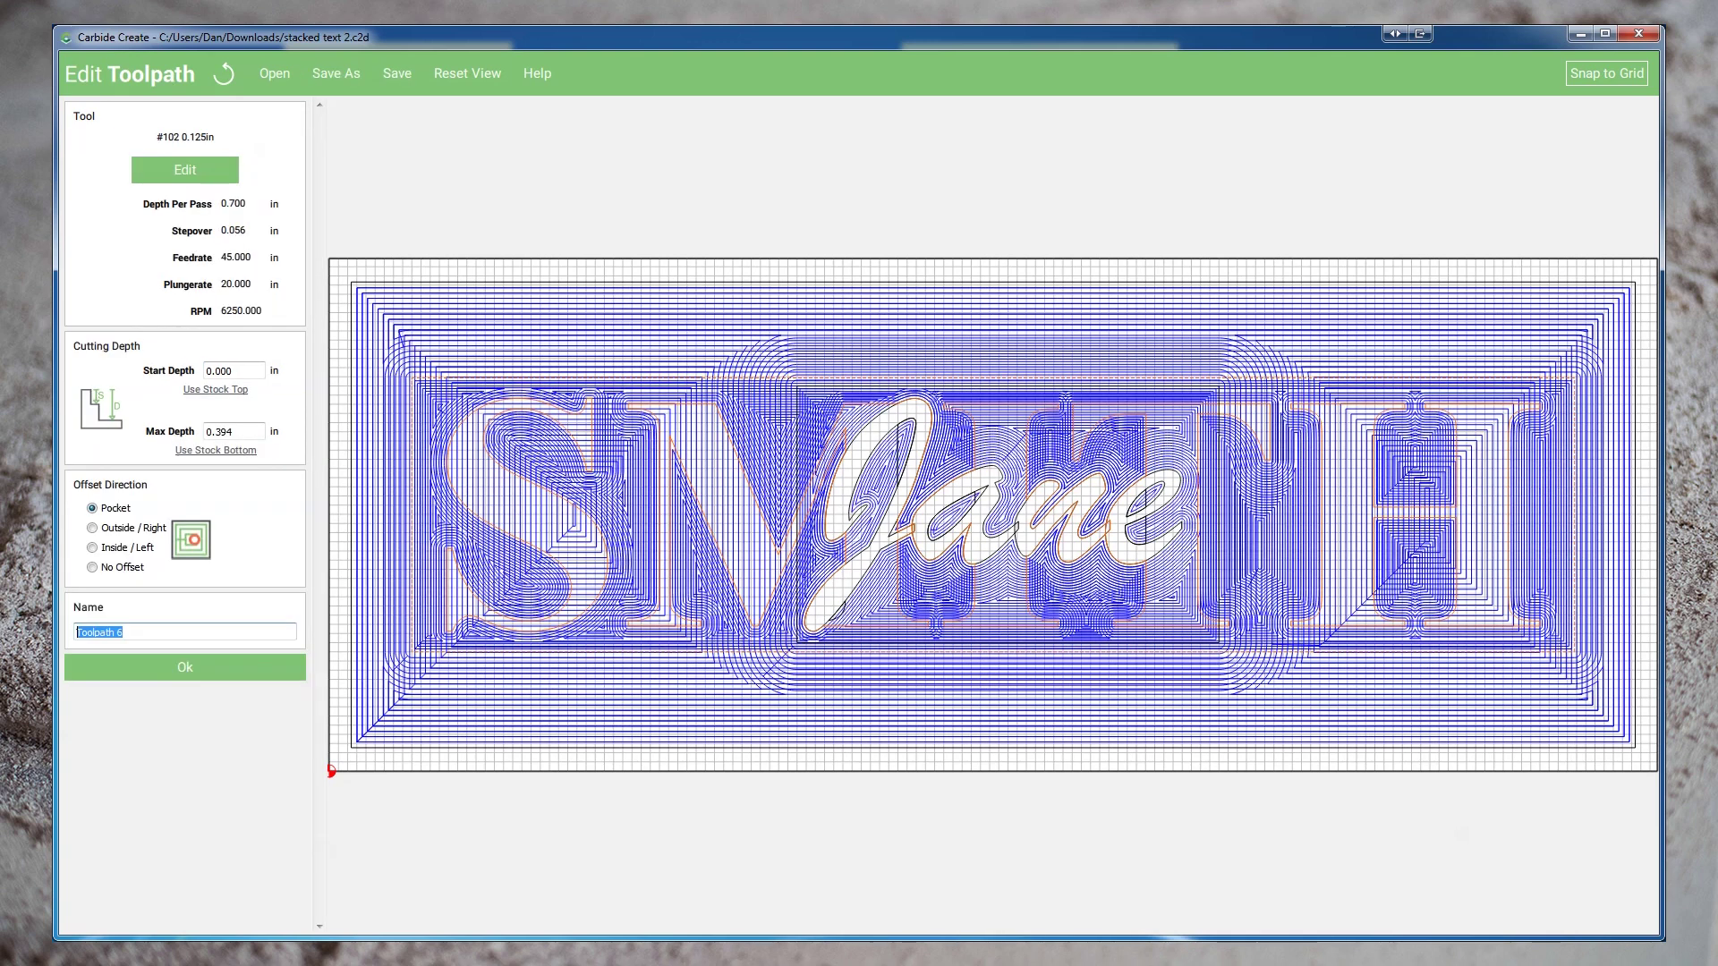
Name the toolpath Smith, then move Clear Around JANE and Clear around SMITH to the top
{"action": "type", "text": "Smith"}
{"action": "left_click", "coordinate": [177, 673]}
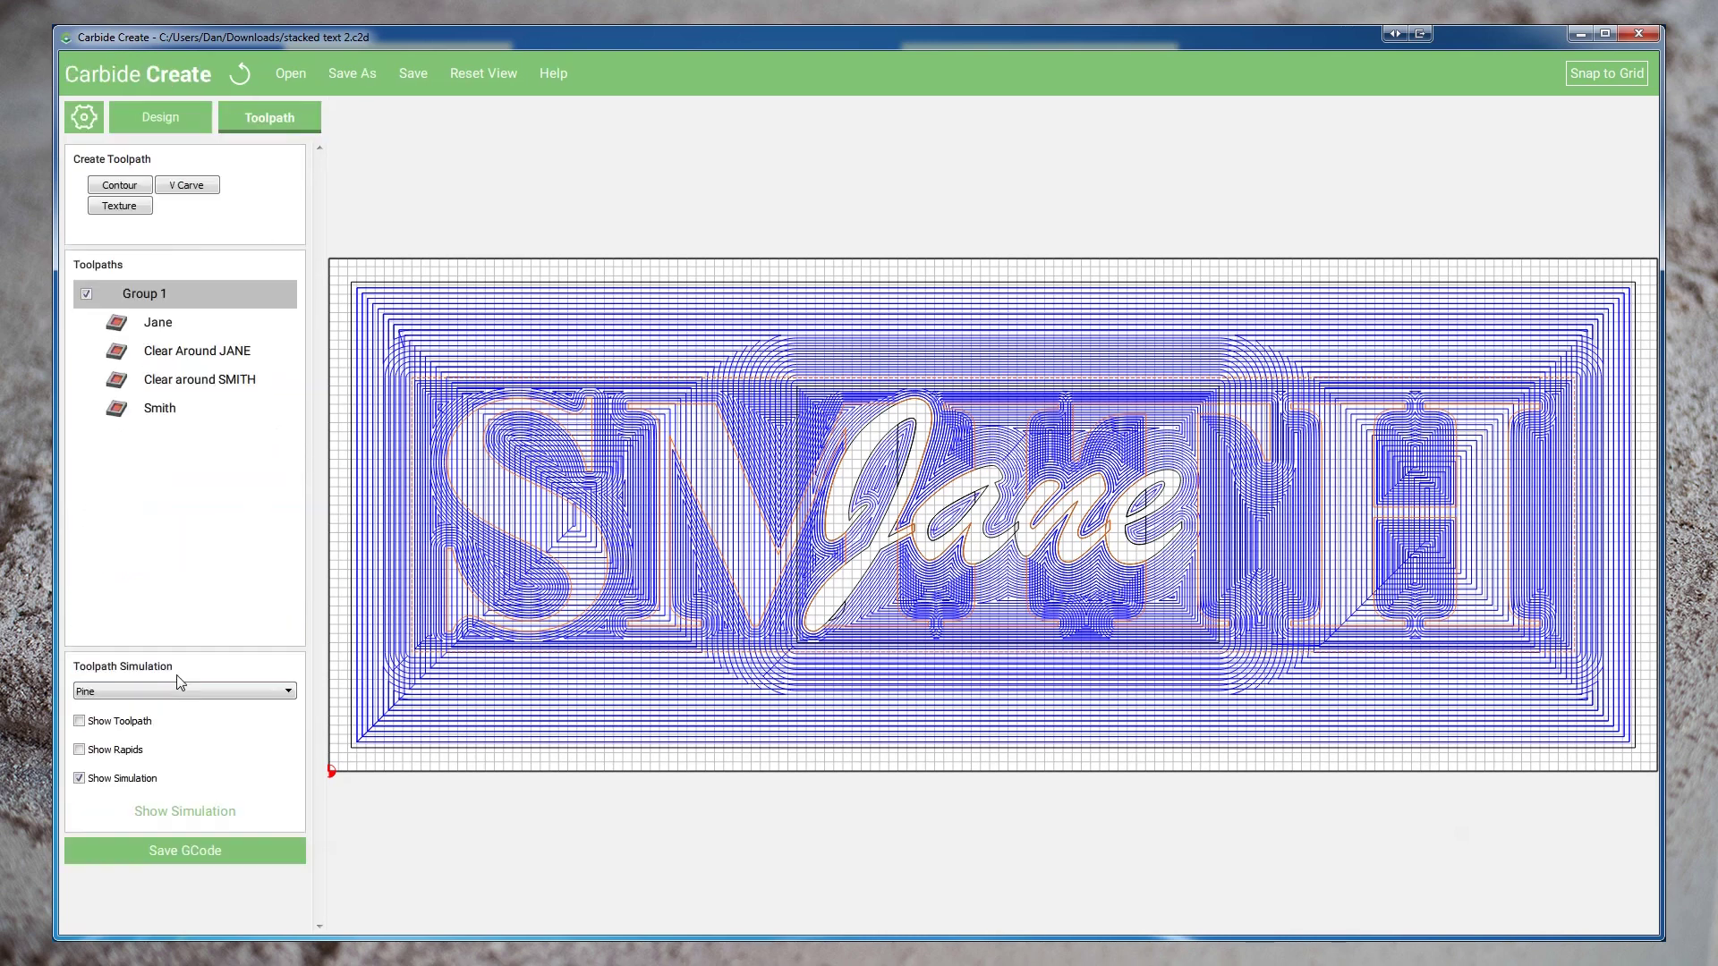
{"action": "right_click", "coordinate": [163, 350]}
{"action": "left_click", "coordinate": [214, 414]}
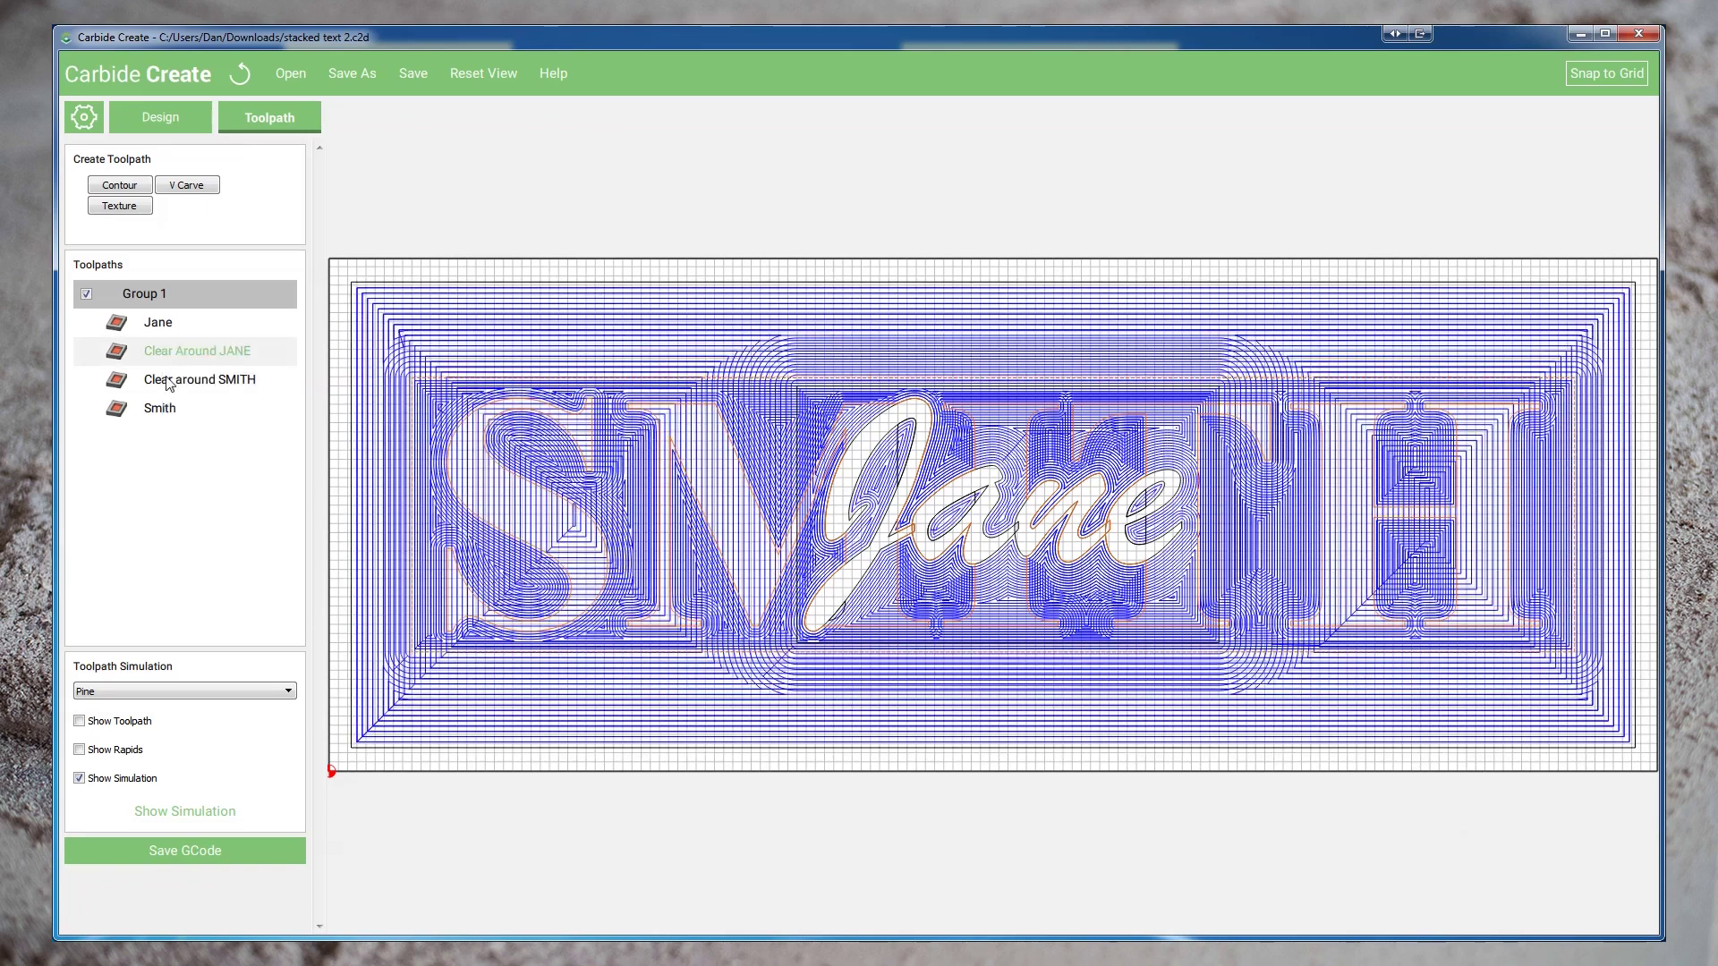
{"action": "right_click", "coordinate": [162, 378]}
{"action": "left_click", "coordinate": [211, 443]}
{"action": "right_click", "coordinate": [170, 350]}
{"action": "left_click", "coordinate": [211, 413]}
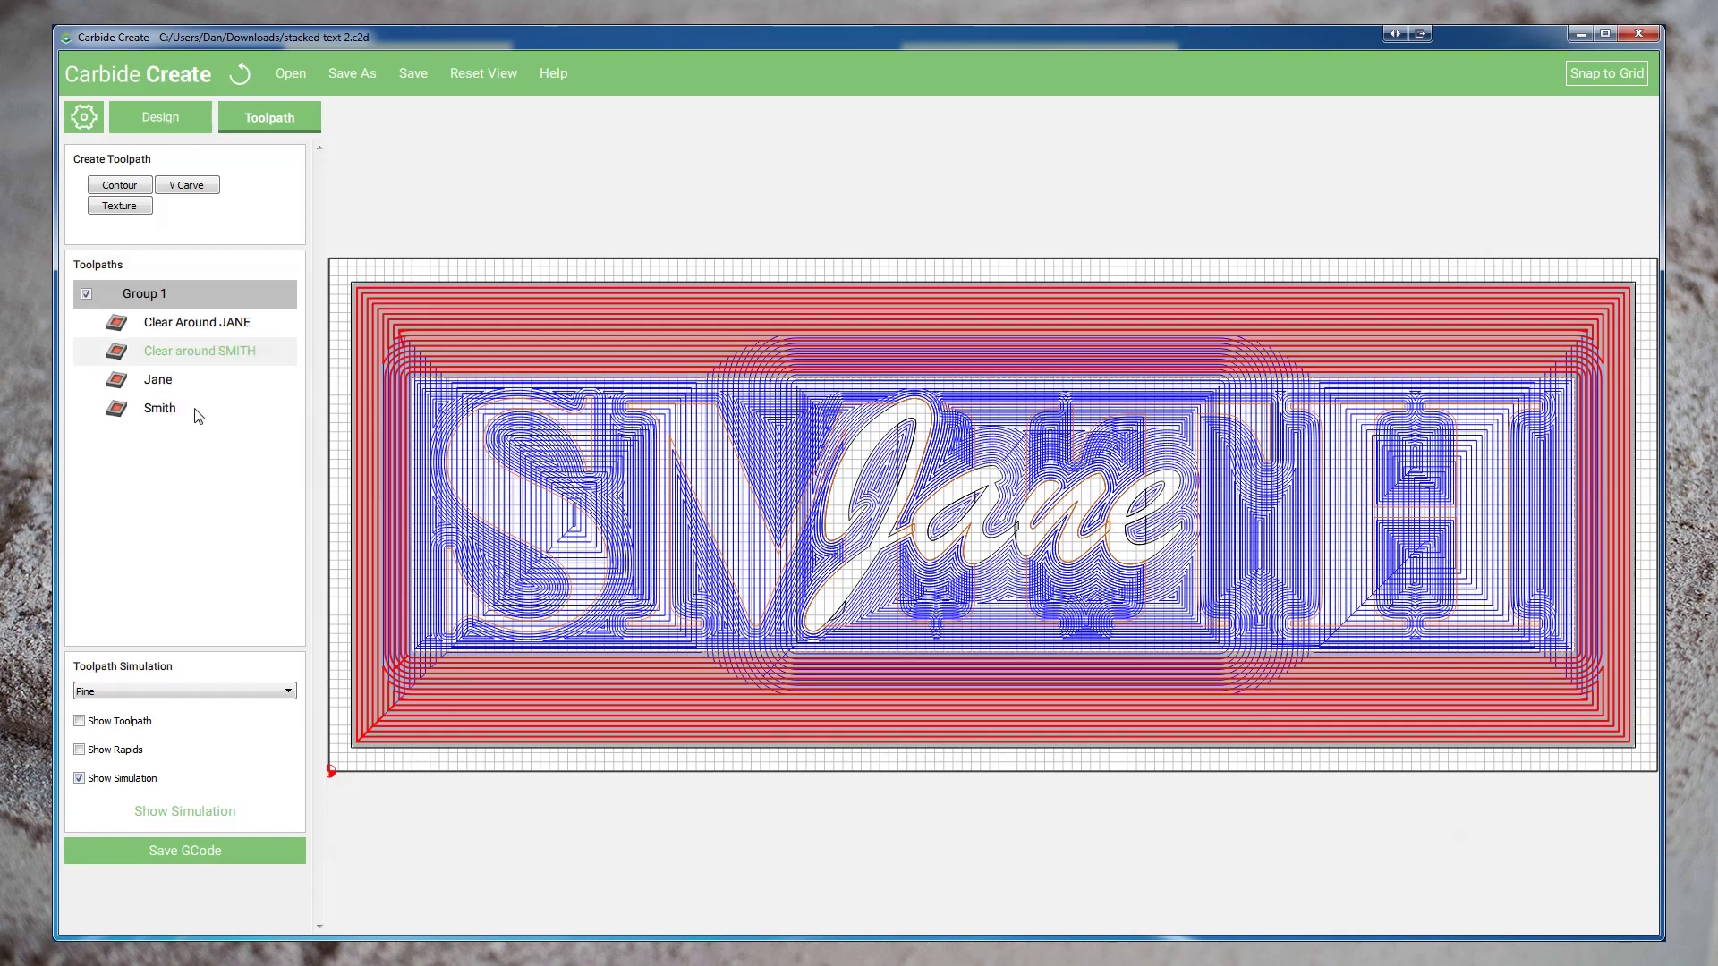
Clear the vector selection and select Clear Around JANE to preview its clearing area
{"action": "key", "text": "ctrl+z"}
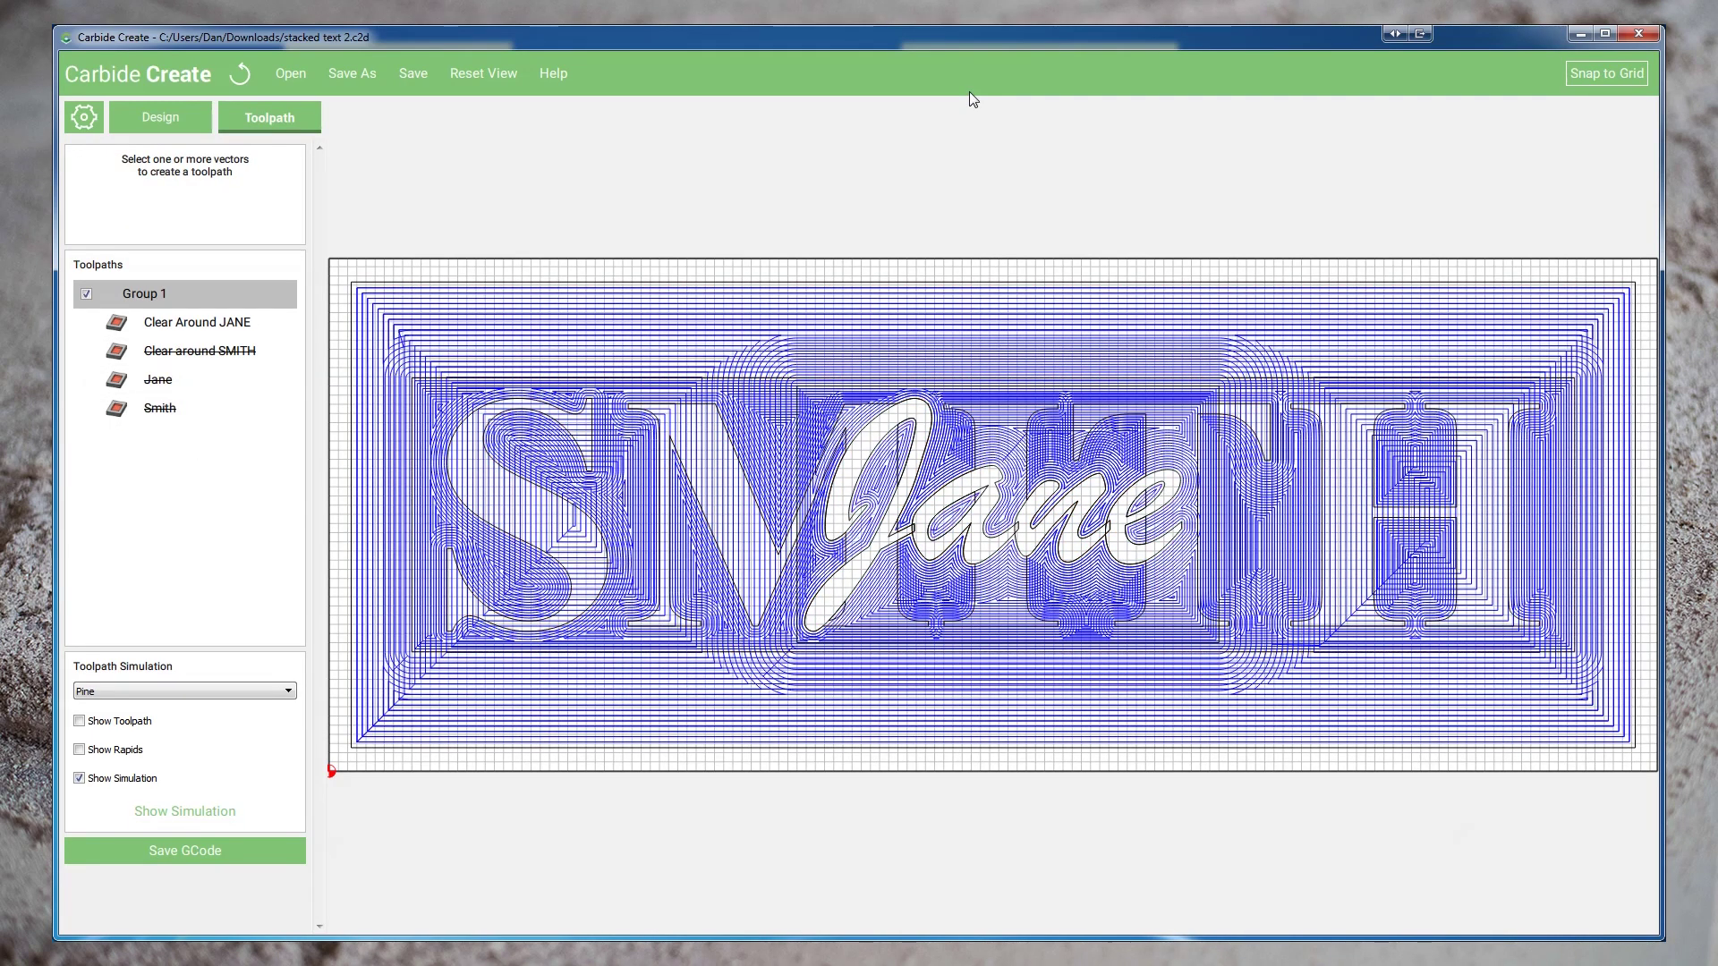
{"action": "left_click", "coordinate": [170, 337]}
{"action": "left_click", "coordinate": [175, 331]}
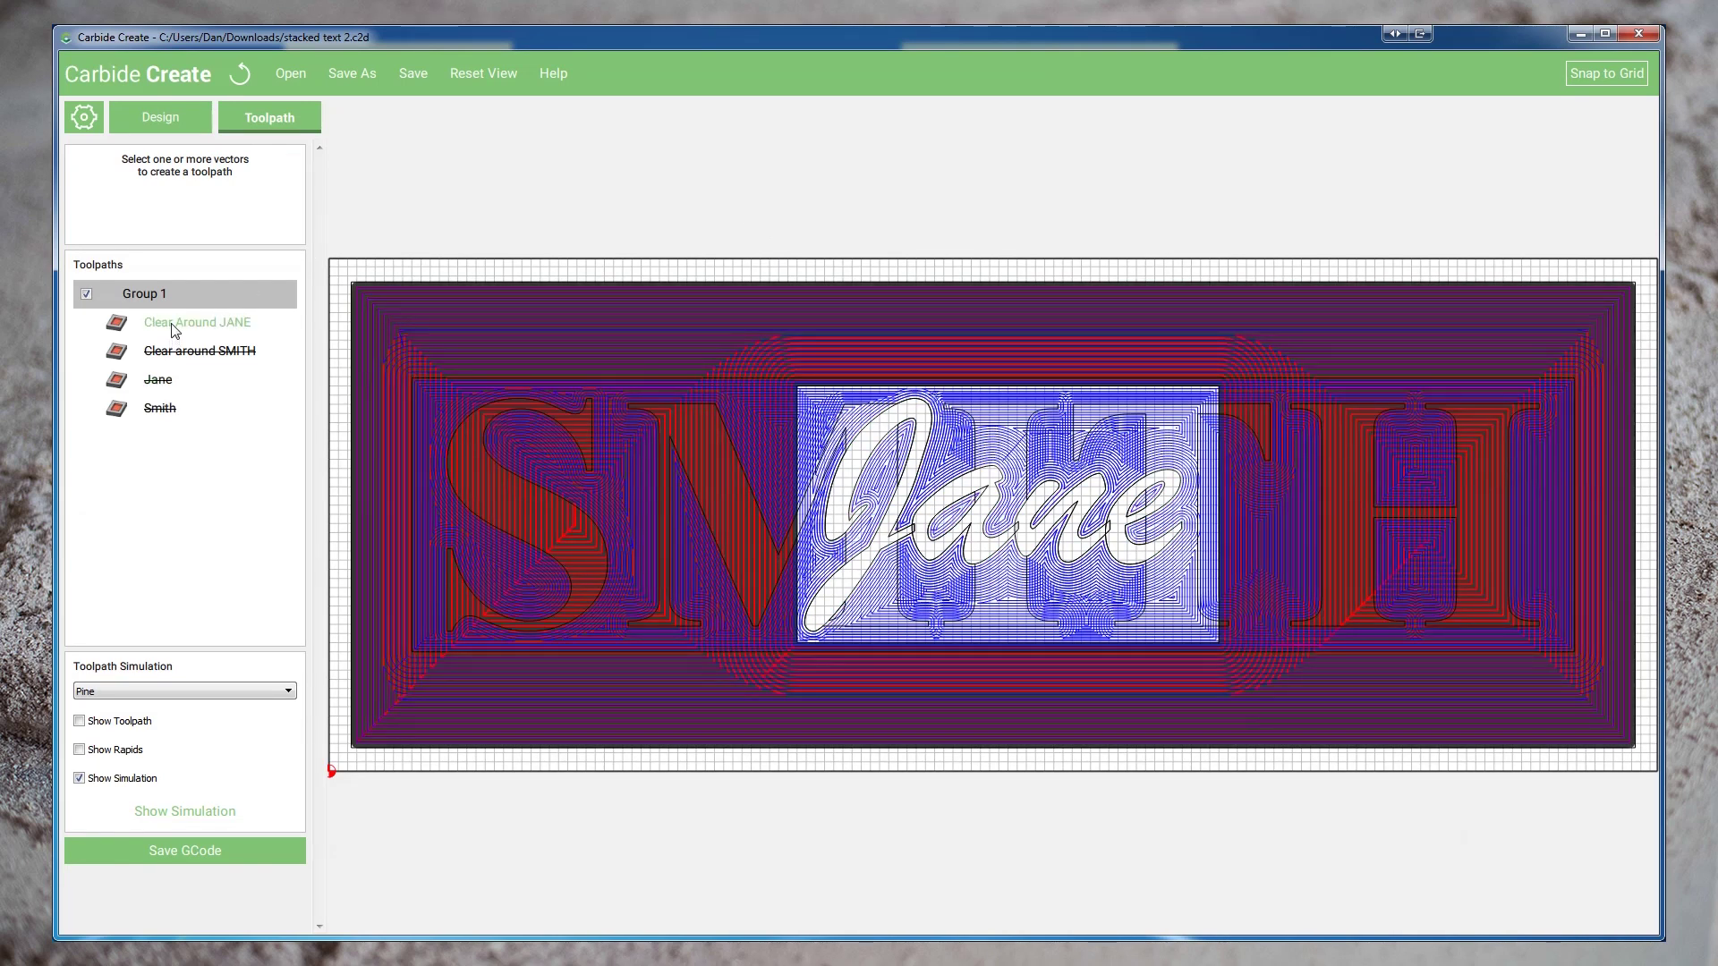
Simulate the cut in 3D and tilt the board to inspect the clearing pocket
{"action": "left_click", "coordinate": [183, 811]}
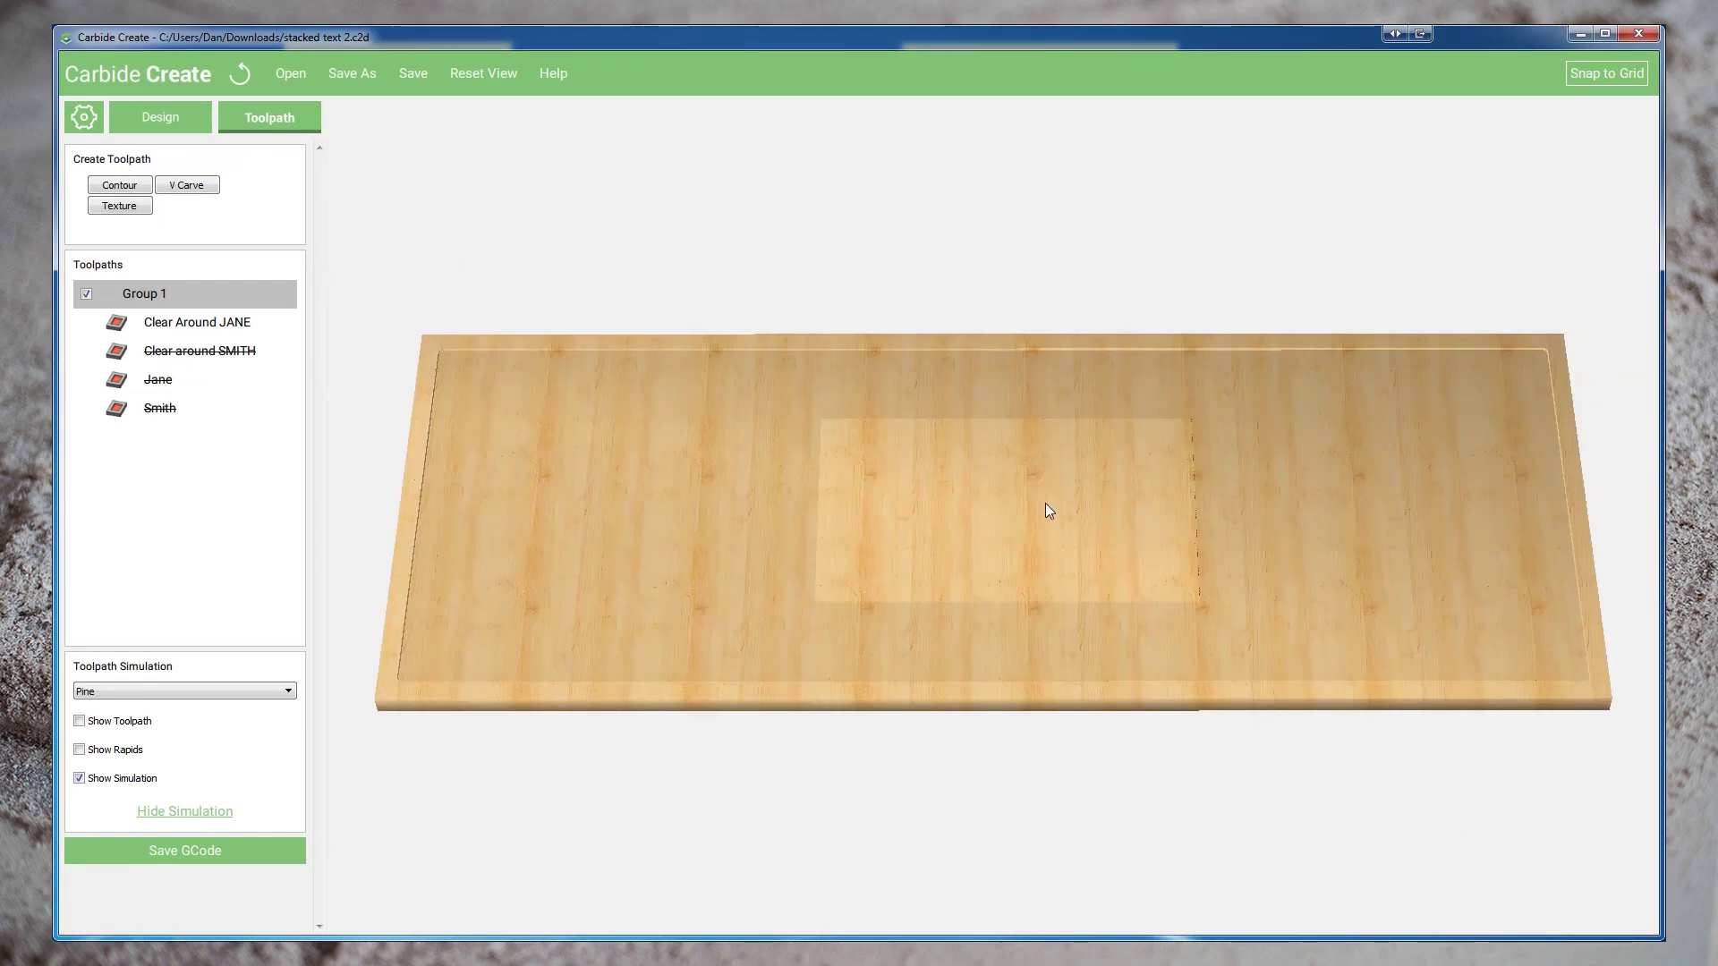
{"action": "left_click_drag", "start_coordinate": [1045, 503], "coordinate": [916, 243]}
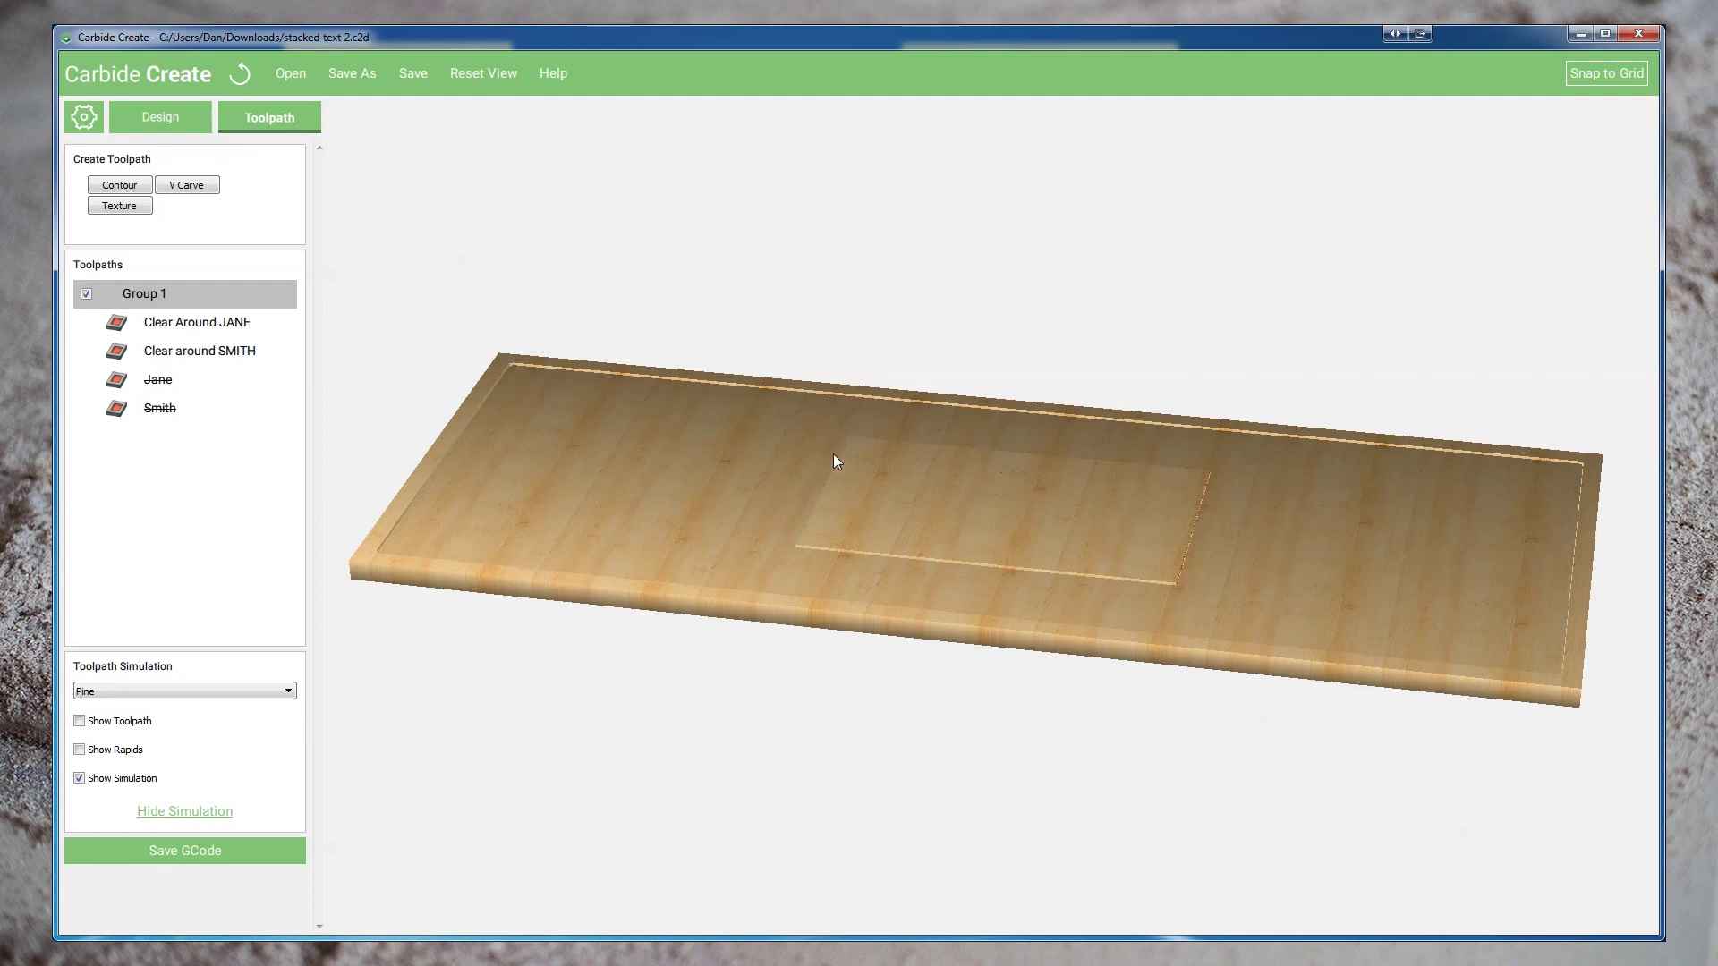
{"action": "left_click_drag", "start_coordinate": [834, 454], "coordinate": [854, 596]}
Re-enable the Clear around SMITH toolpath and simulate again with both pockets
{"action": "right_click", "coordinate": [205, 349]}
{"action": "left_click", "coordinate": [238, 387]}
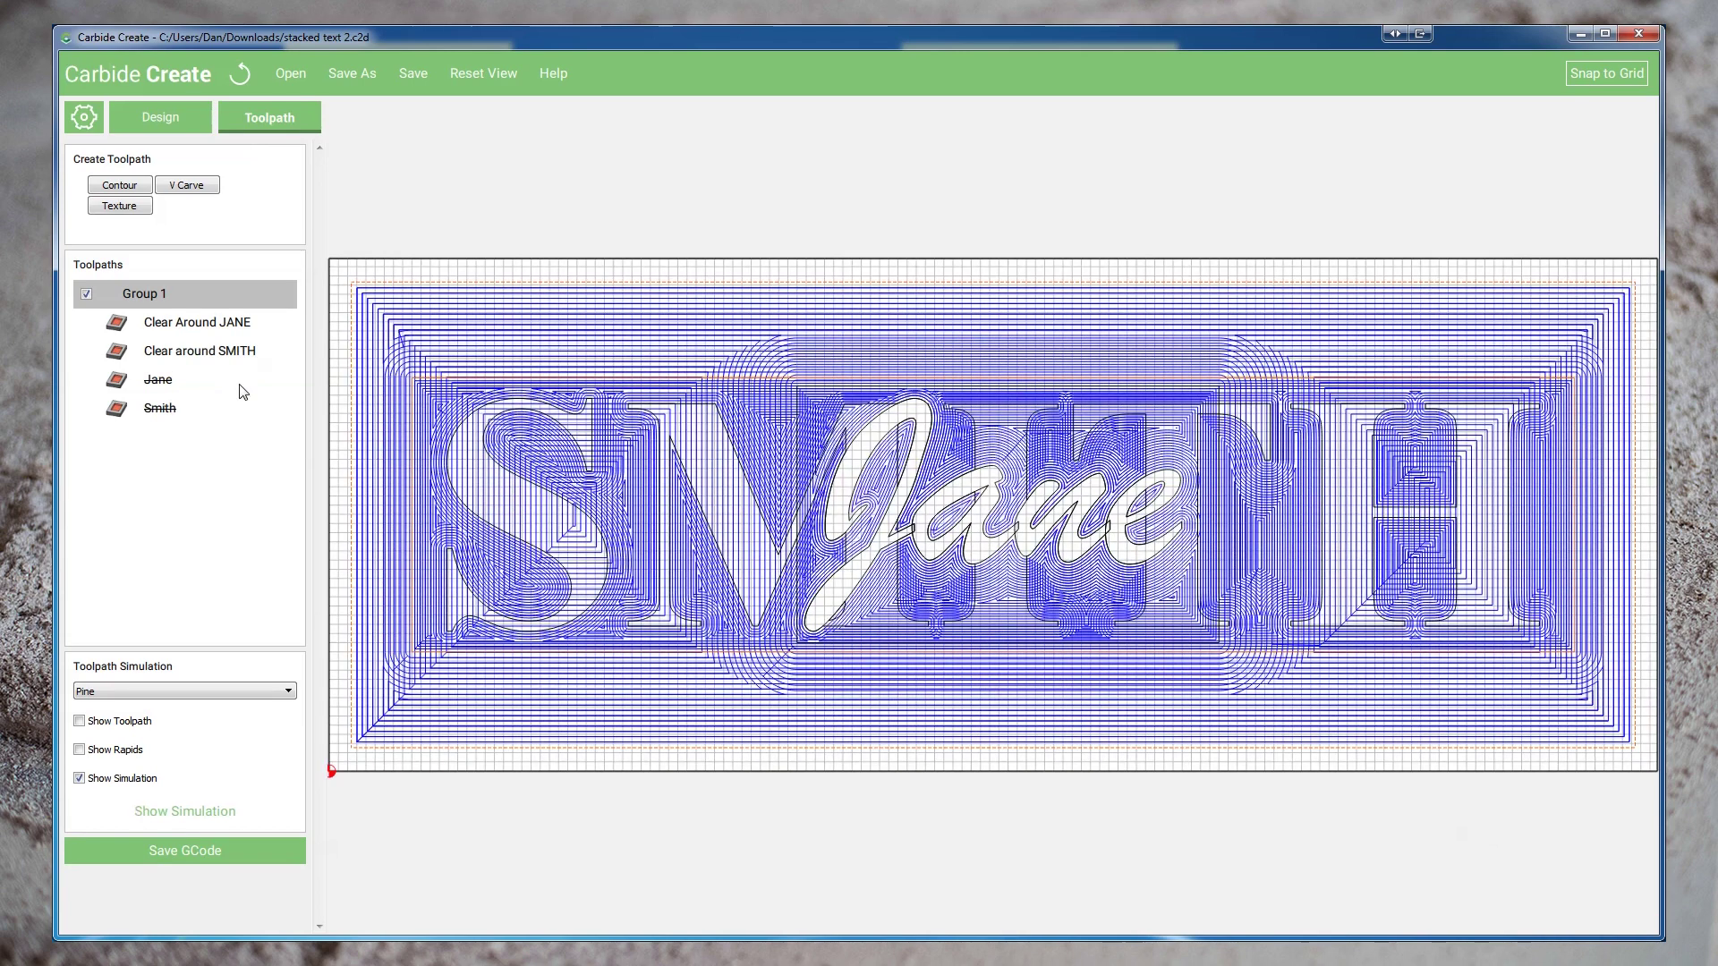
{"action": "left_click", "coordinate": [230, 811]}
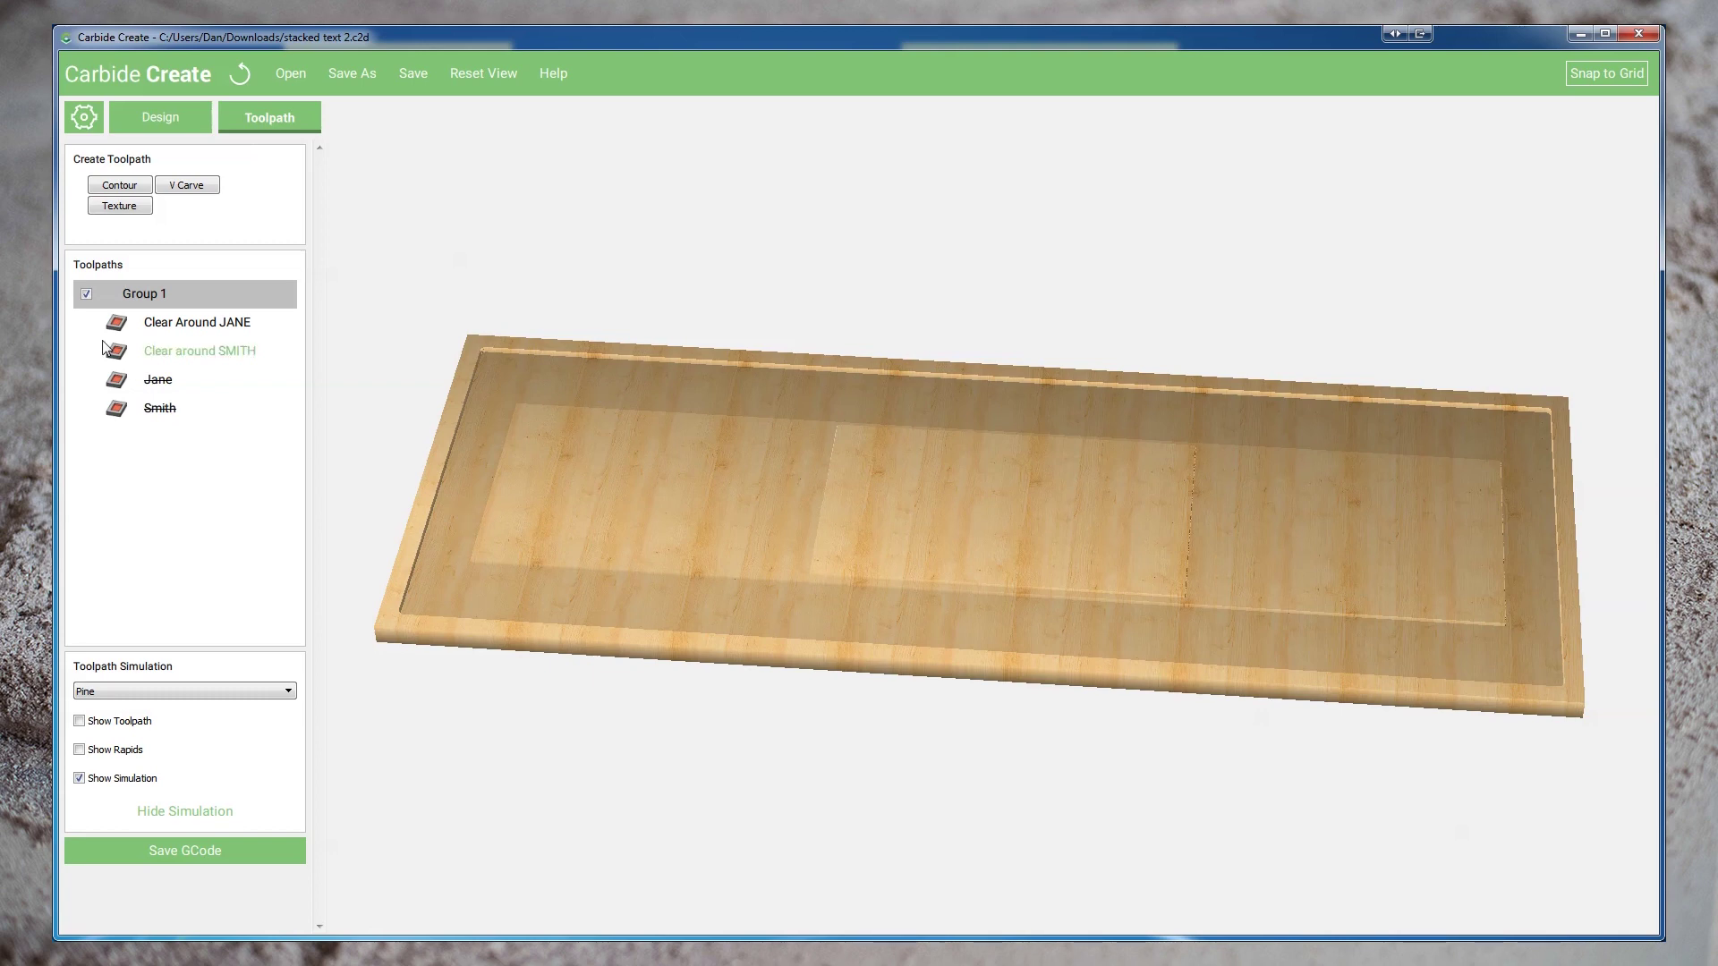
{"action": "right_click", "coordinate": [159, 386]}
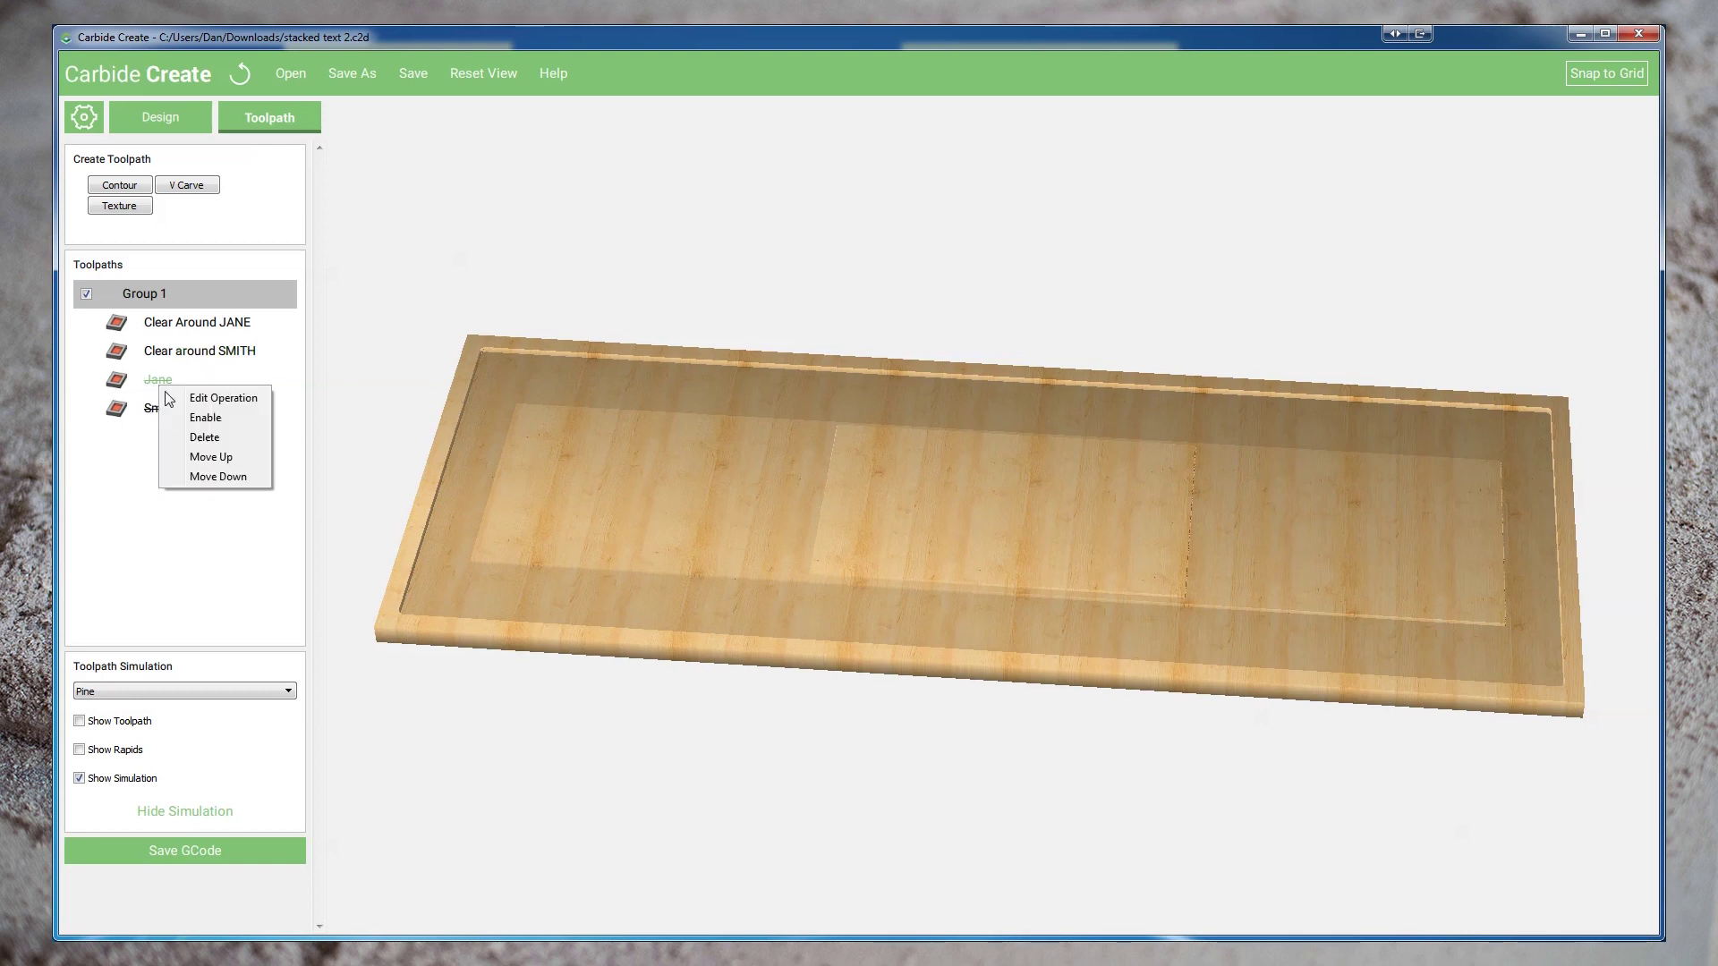
Enable the Jane toolpath and check the simulated cut with Jane included
{"action": "left_click", "coordinate": [204, 417]}
{"action": "left_click", "coordinate": [196, 814]}
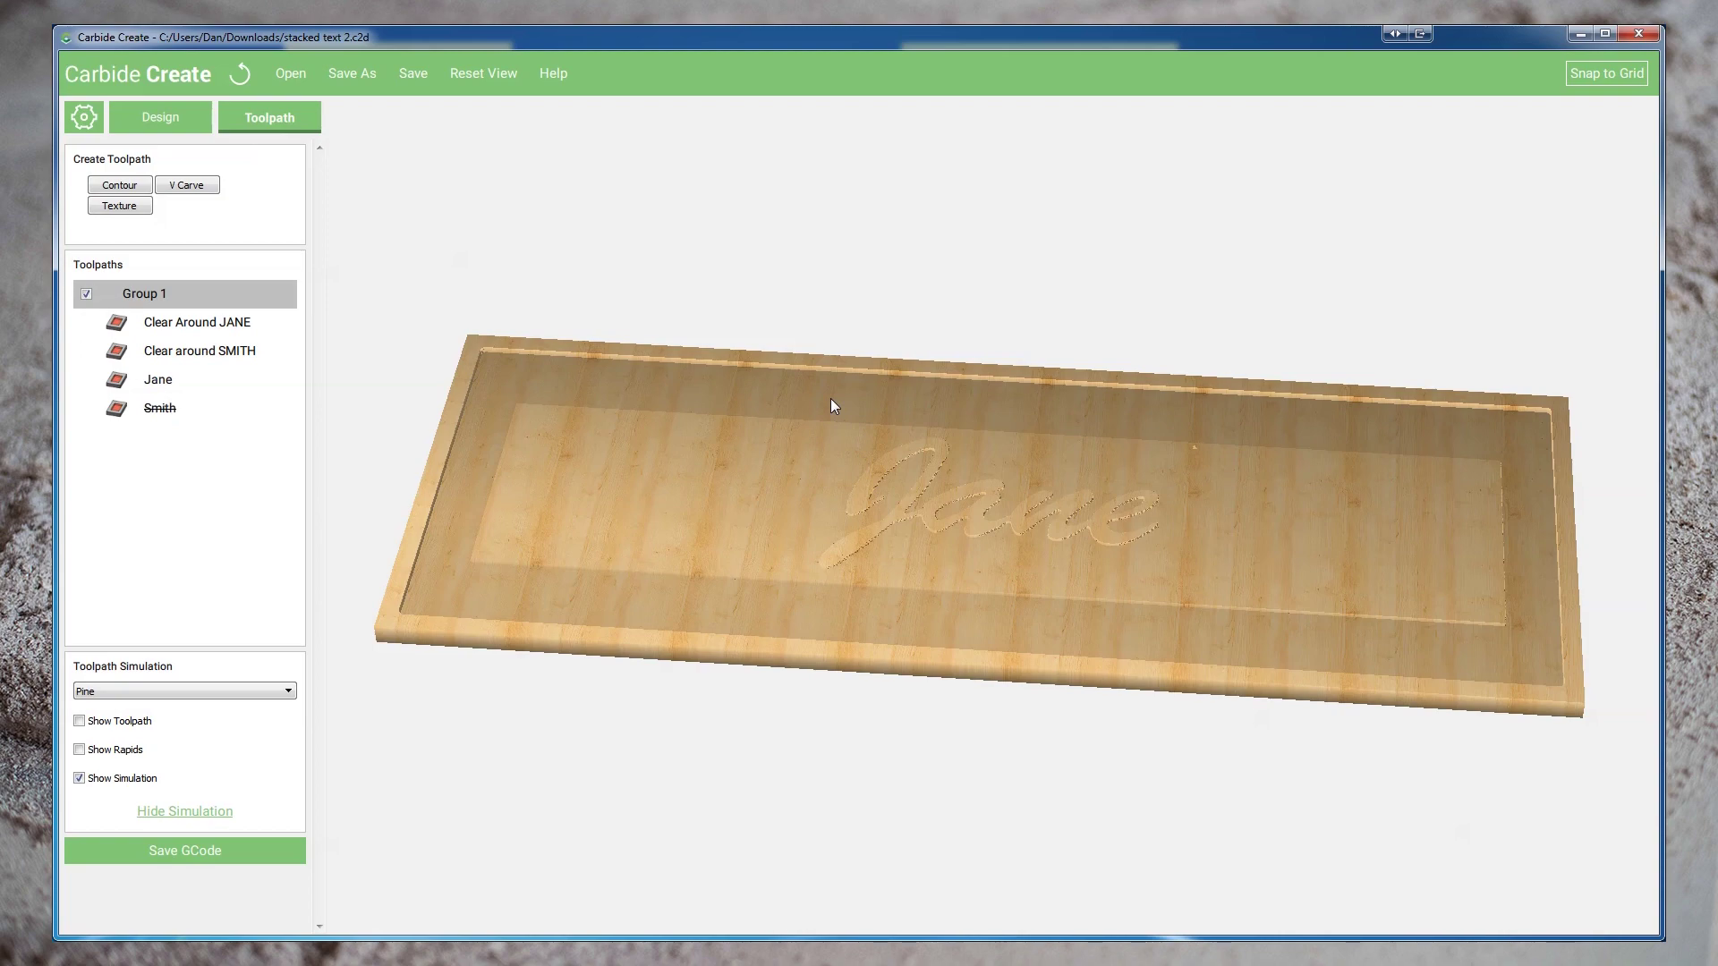
{"action": "left_click", "coordinate": [195, 814]}
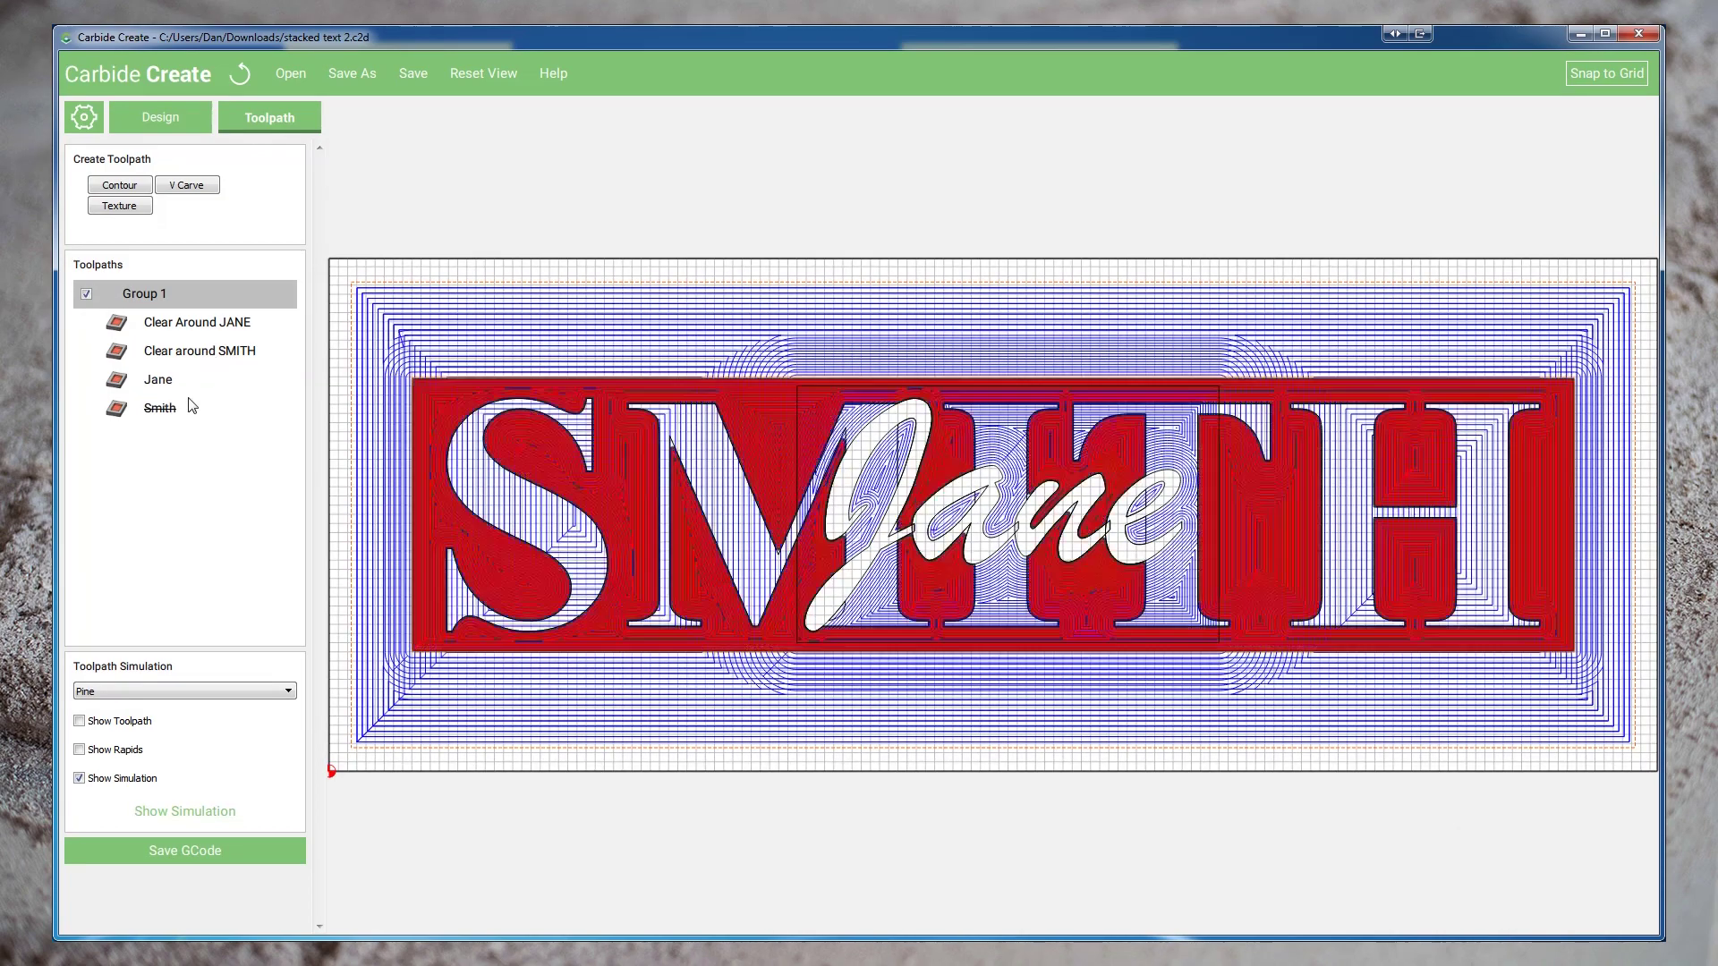
Enable the Smith toolpath, then simulate and rotate the full sign before closing the simulation
{"action": "right_click", "coordinate": [170, 407]}
{"action": "left_click", "coordinate": [199, 440]}
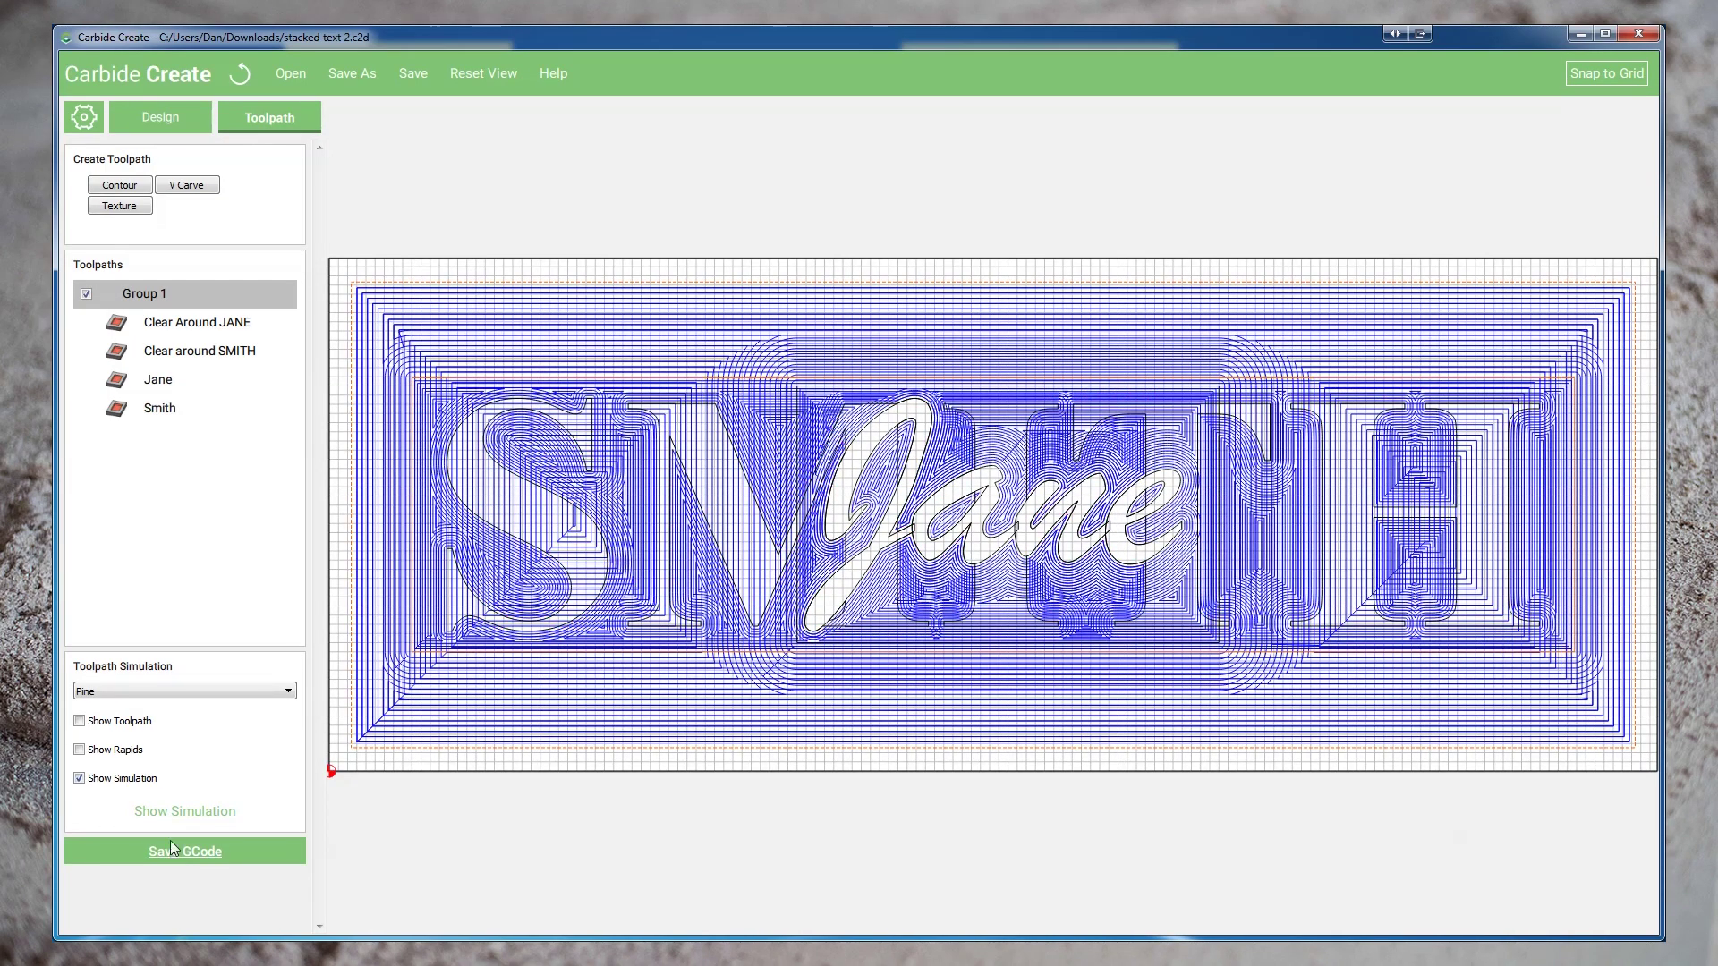
{"action": "left_click", "coordinate": [164, 811]}
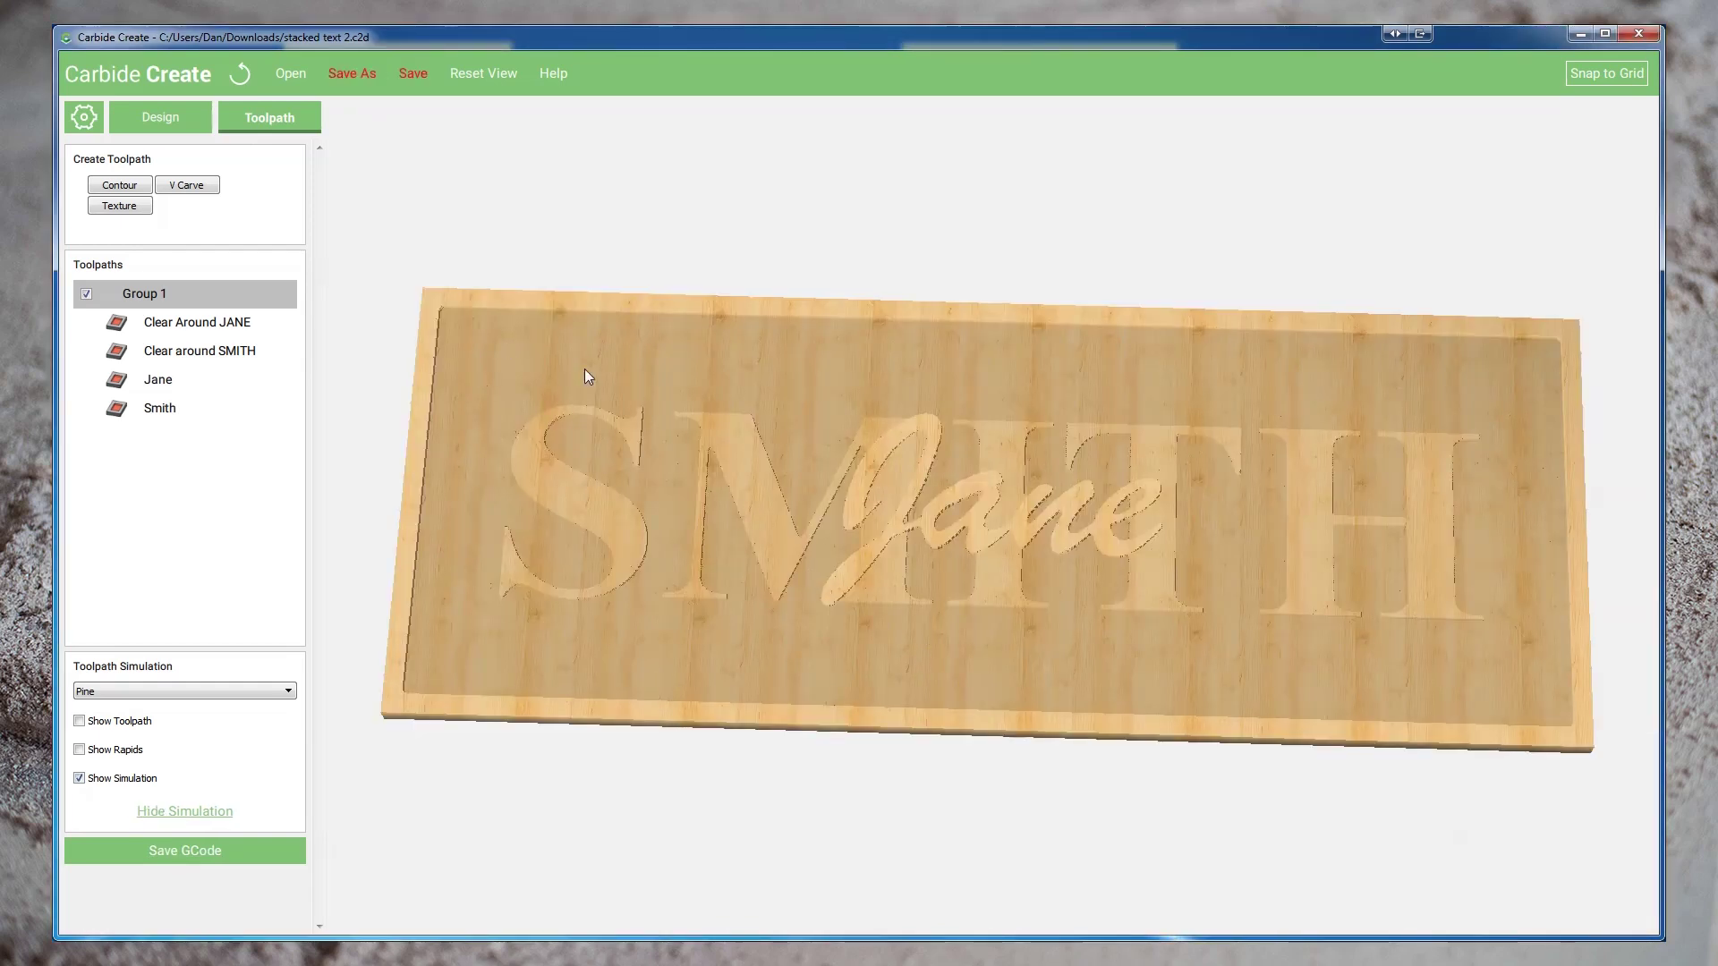
{"action": "left_click_drag", "start_coordinate": [690, 513], "coordinate": [851, 372]}
{"action": "left_click", "coordinate": [184, 811]}
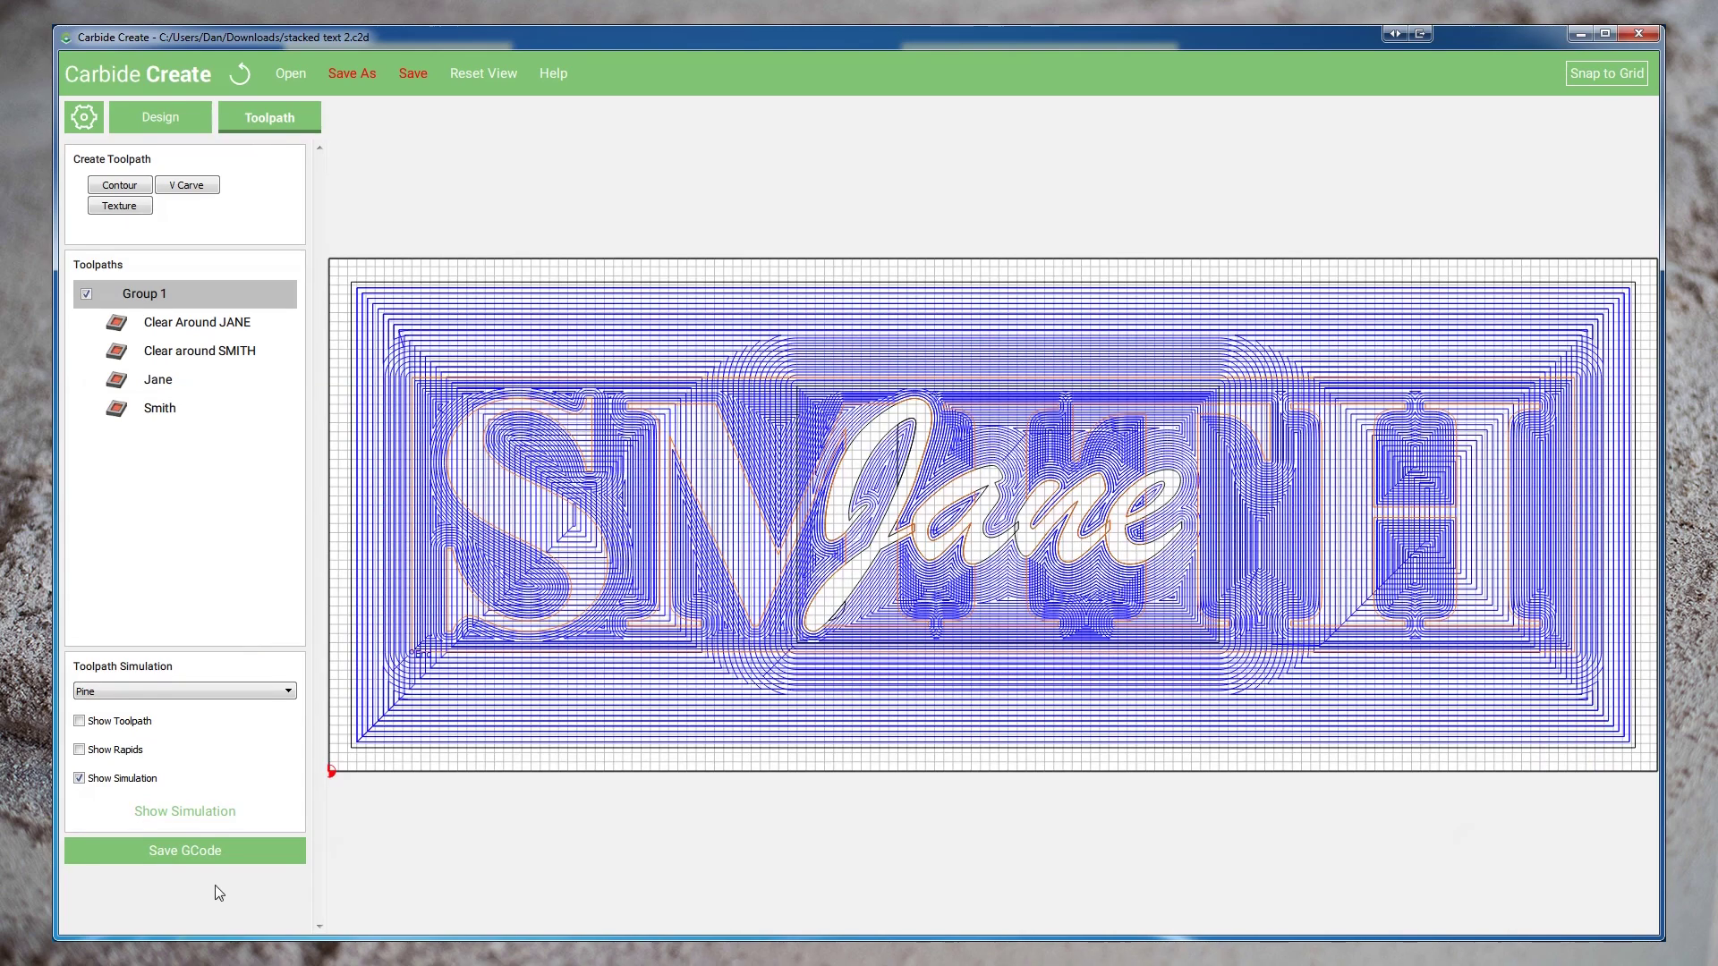